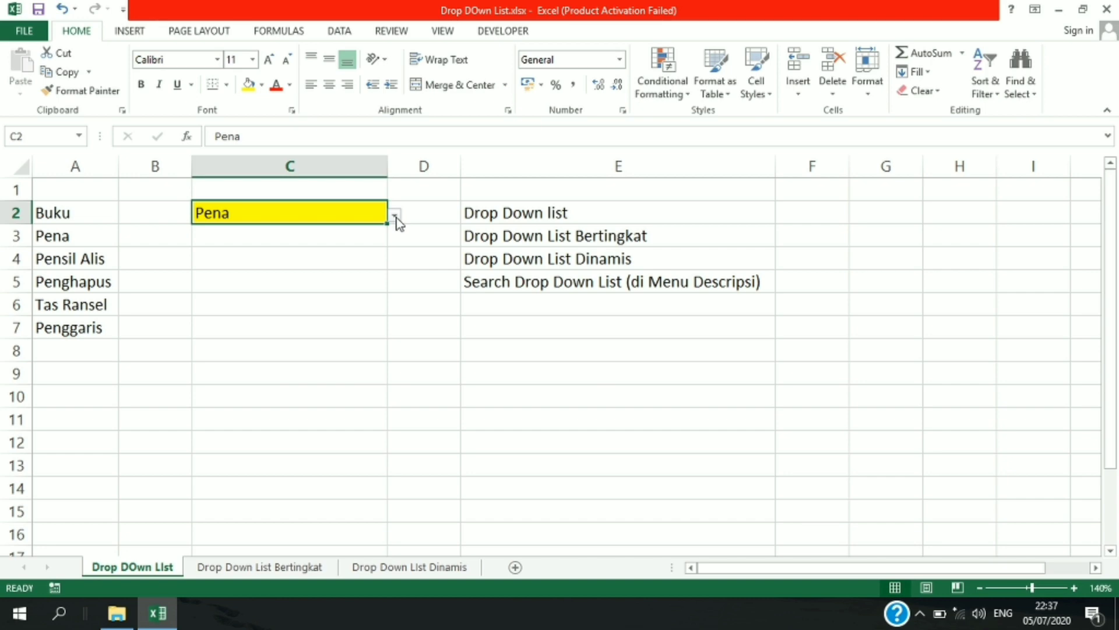
# Choose Penghapus from the existing drop-down list in cell C2
pyautogui.click(396, 217)
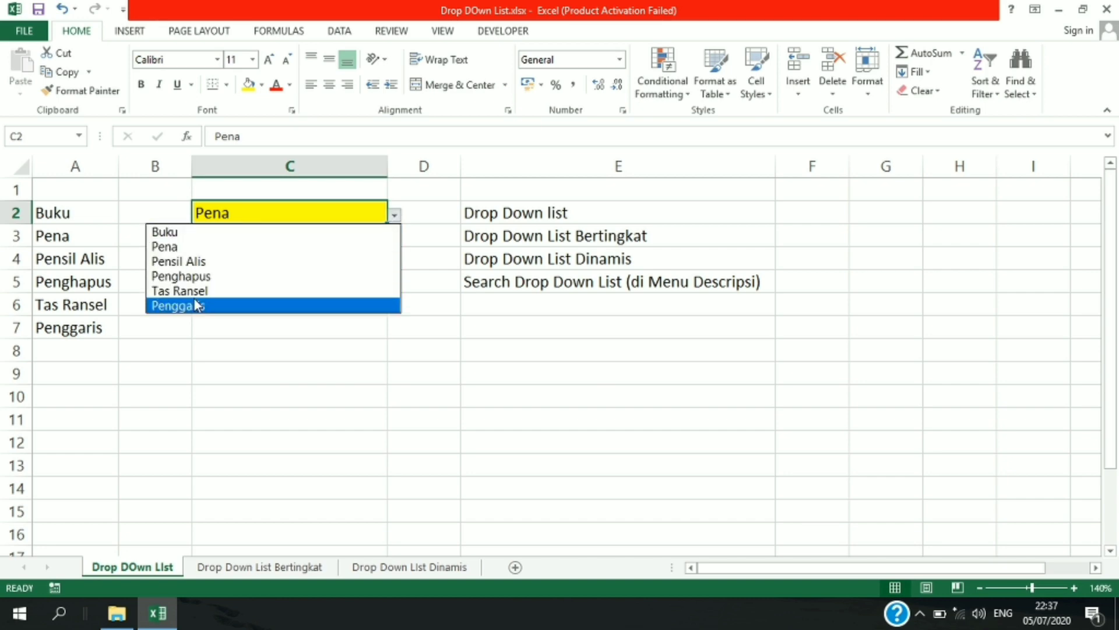
pyautogui.click(182, 276)
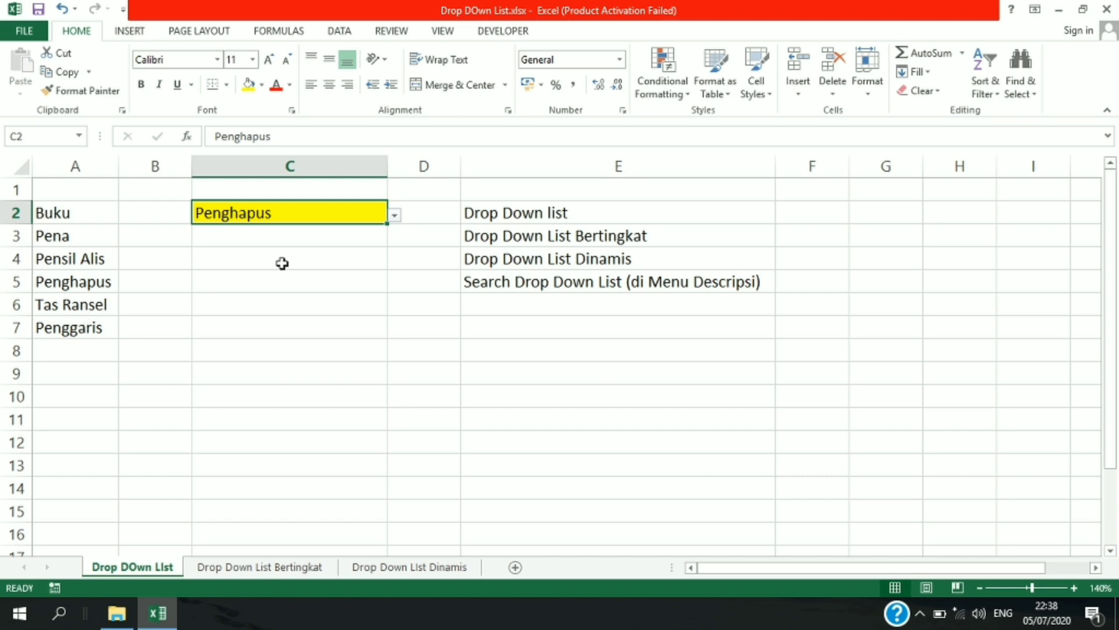
pyautogui.click(394, 216)
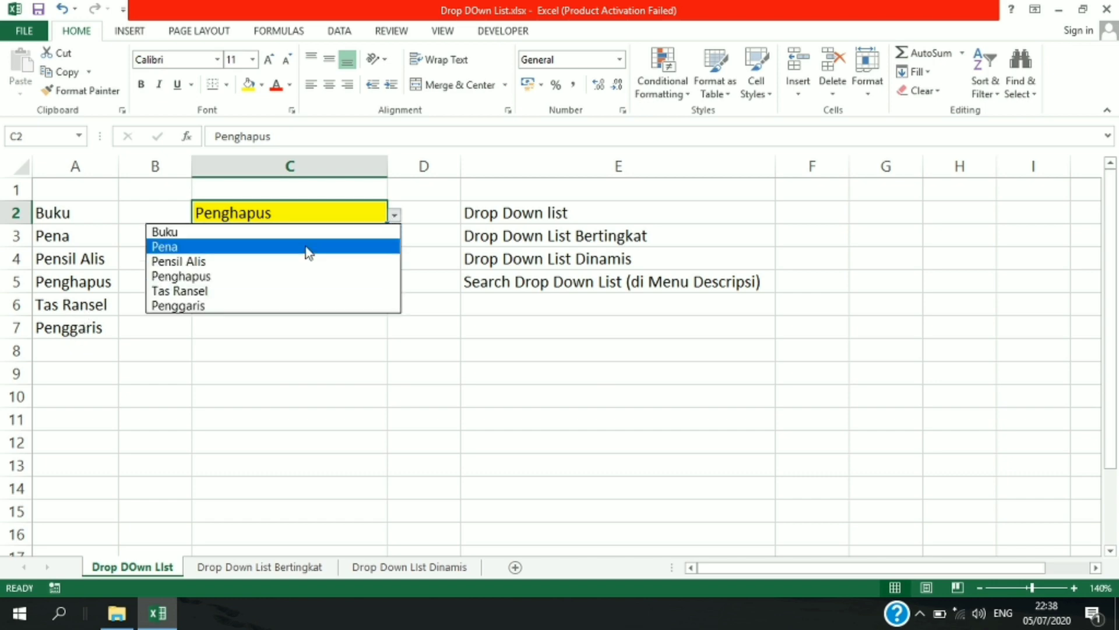
pyautogui.click(216, 279)
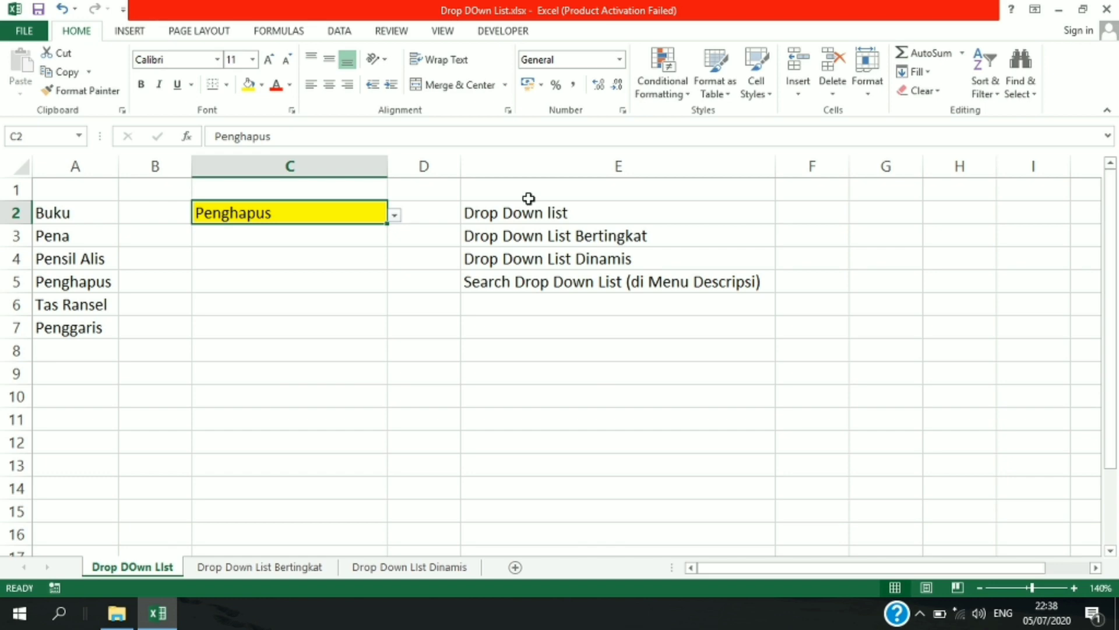
# Review the drop-down list topics in E3:E5 and the source items in A2:A7
pyautogui.click(546, 236)
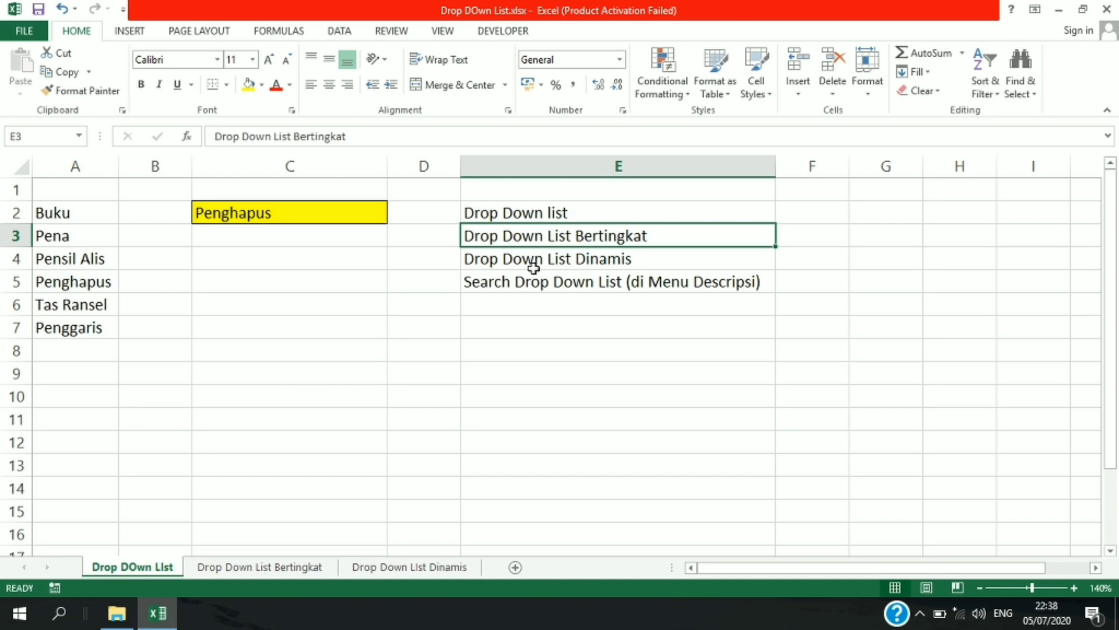
pyautogui.click(531, 262)
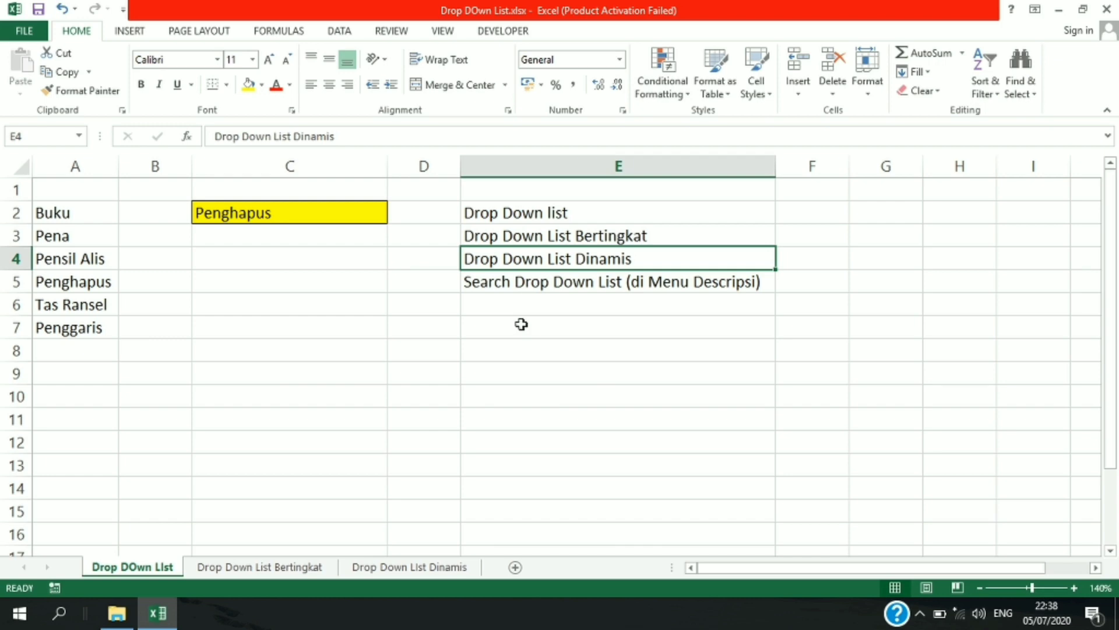
pyautogui.click(521, 278)
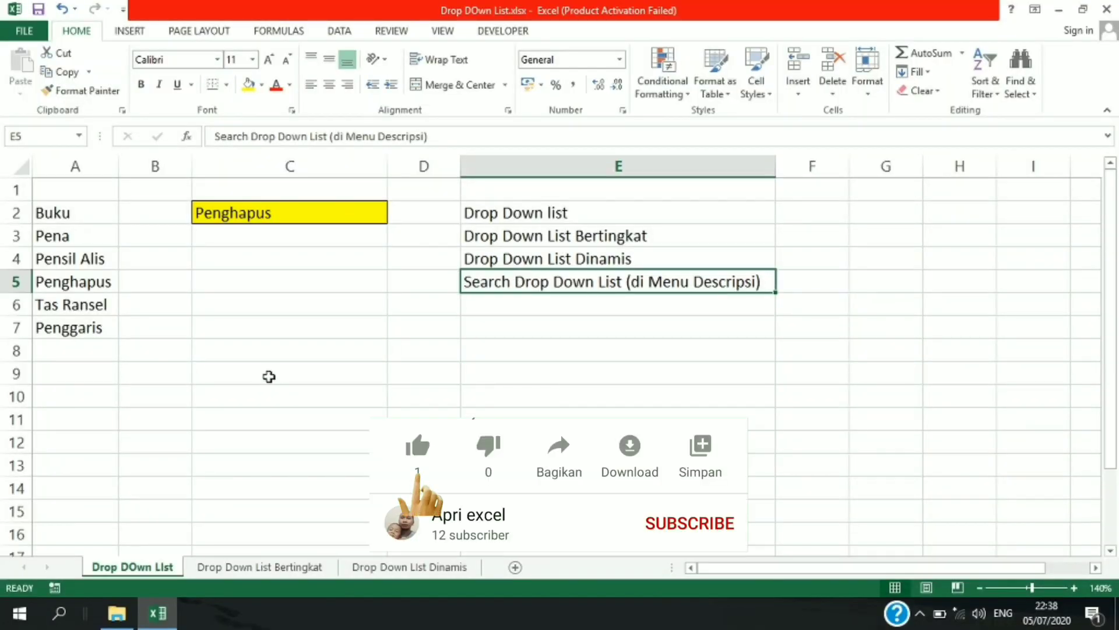
pyautogui.click(282, 259)
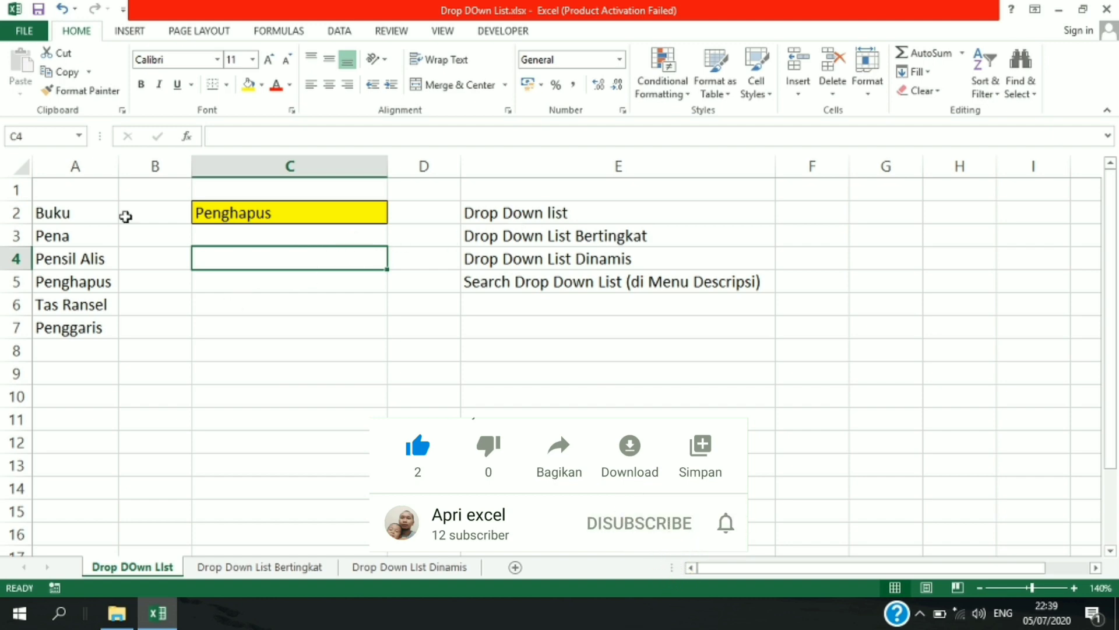
pyautogui.moveTo(64, 212); pyautogui.dragTo(59, 300)
pyautogui.click(73, 212)
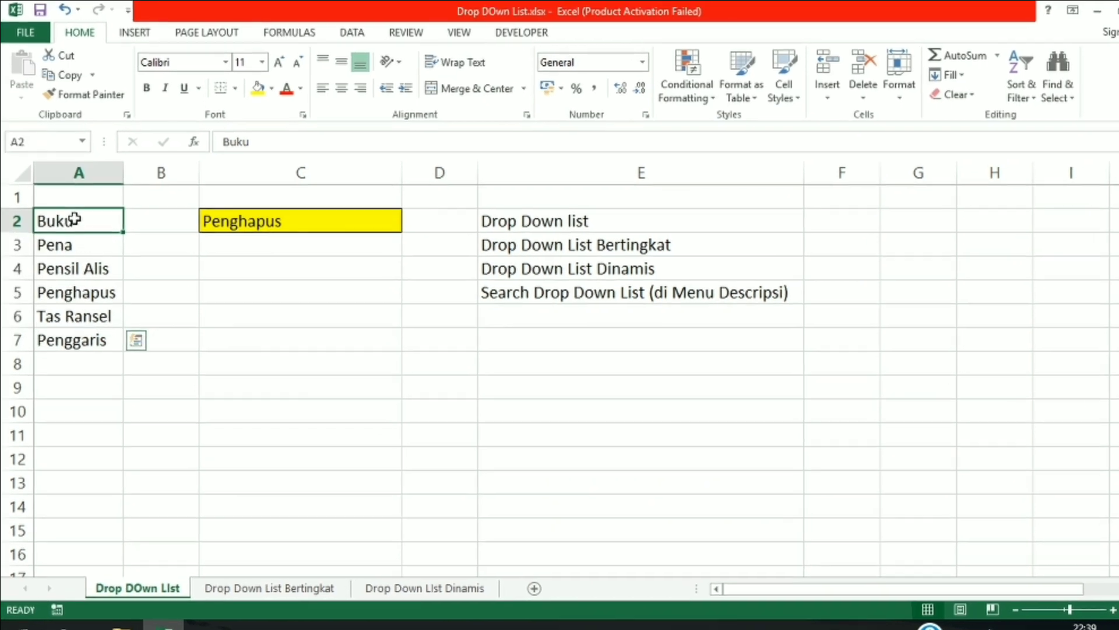
pyautogui.moveTo(75, 219); pyautogui.dragTo(54, 340)
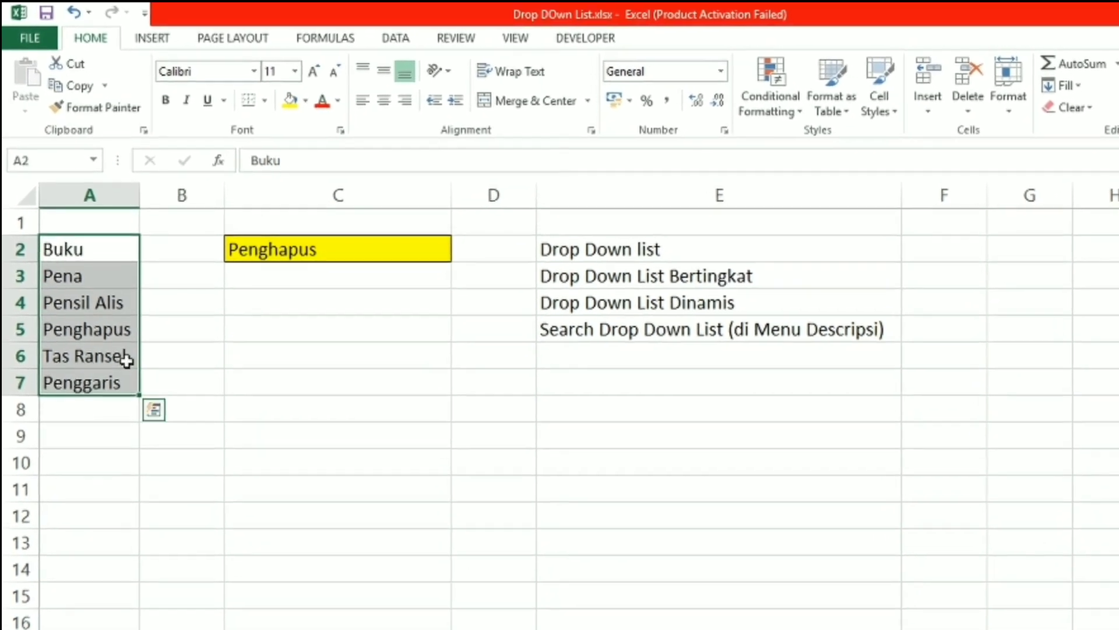
# Fill cell C4 with orange
pyautogui.click(272, 266)
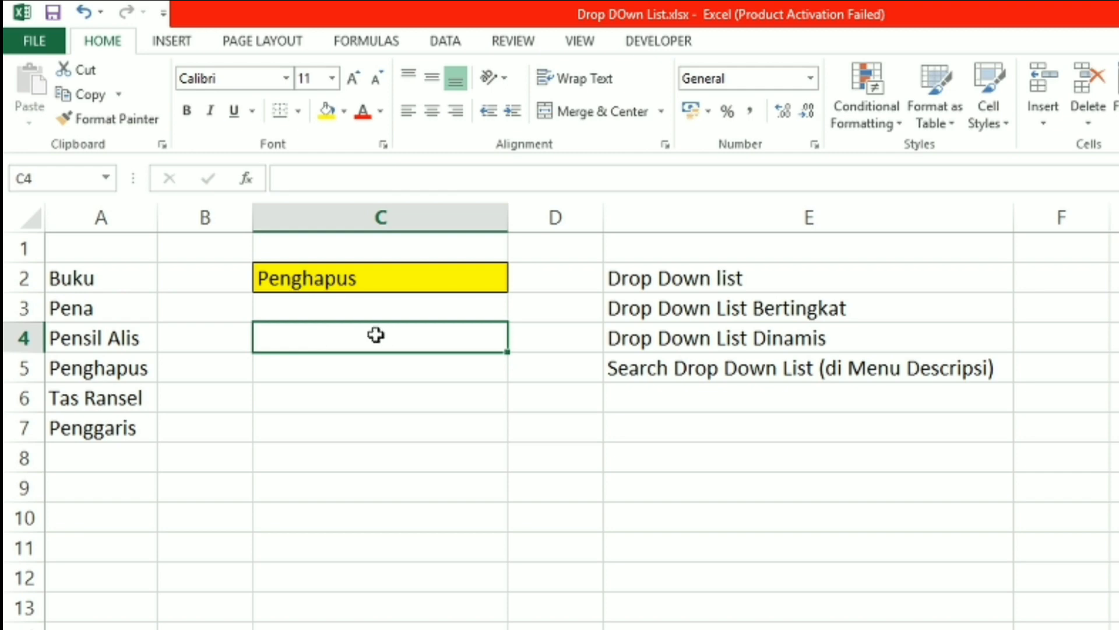
pyautogui.click(344, 111)
pyautogui.click(416, 159)
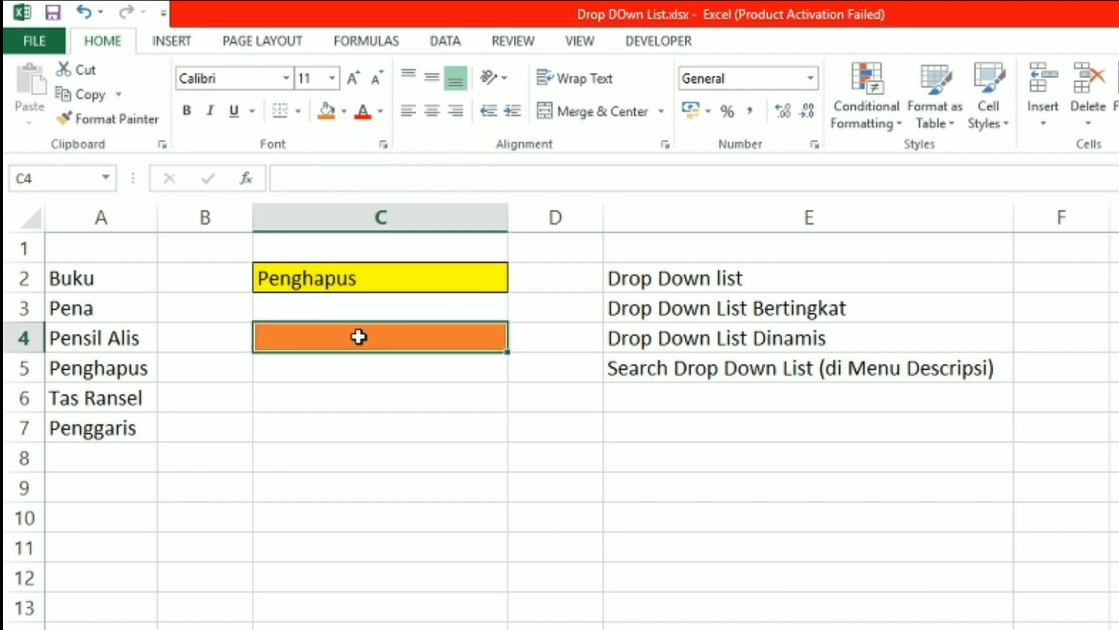
# Open Data Validation for cell C4 and set the allowed criteria to List
pyautogui.click(443, 42)
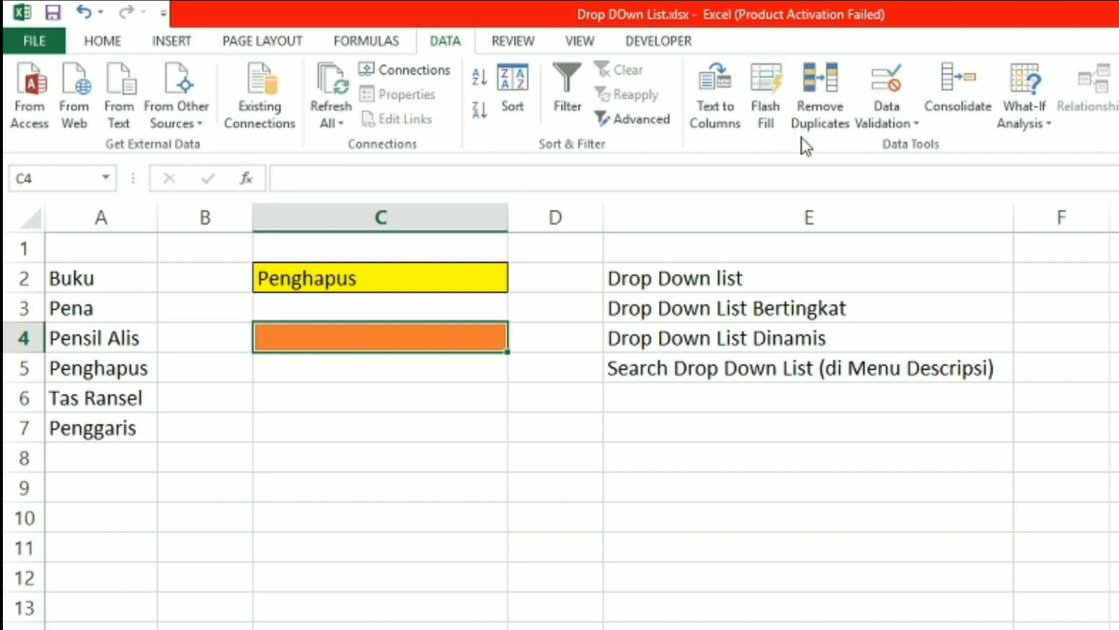
pyautogui.click(878, 133)
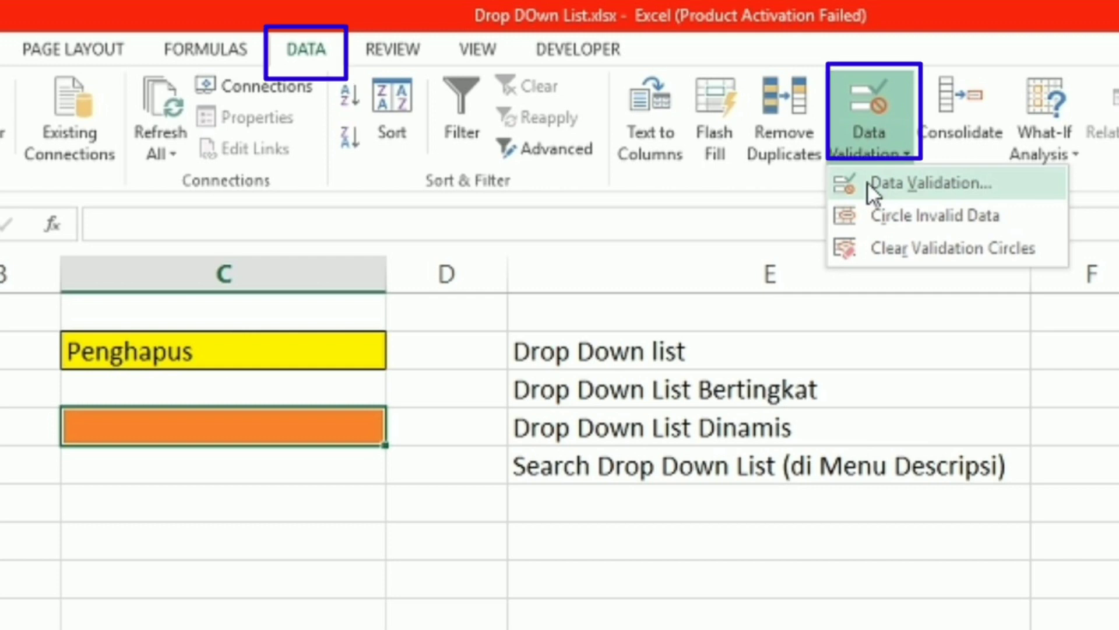
pyautogui.click(867, 182)
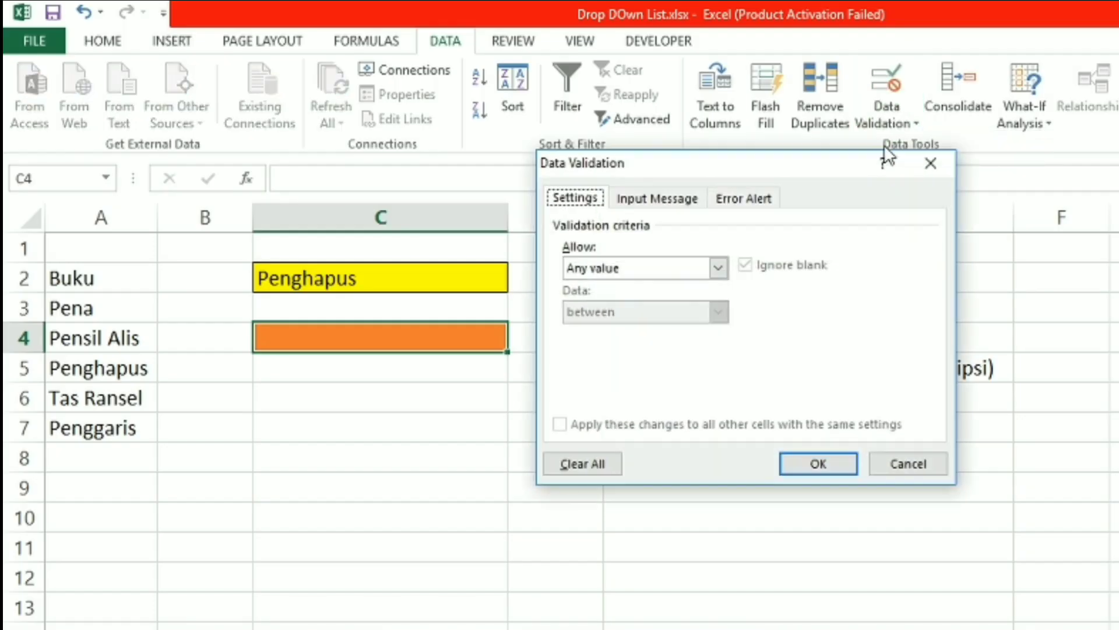
pyautogui.click(717, 267)
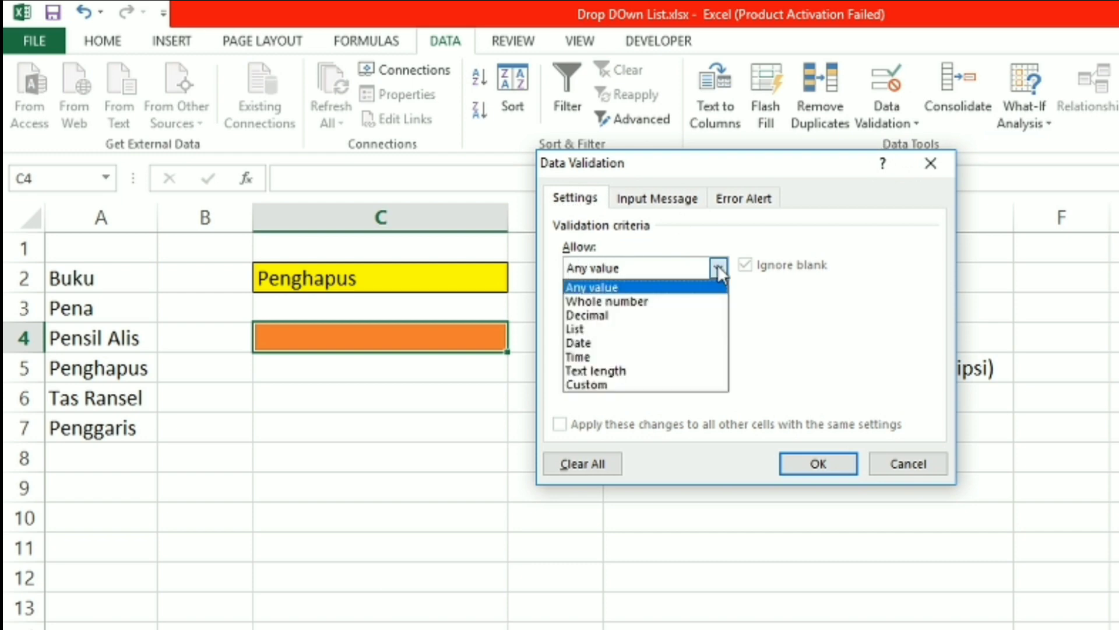
pyautogui.click(638, 329)
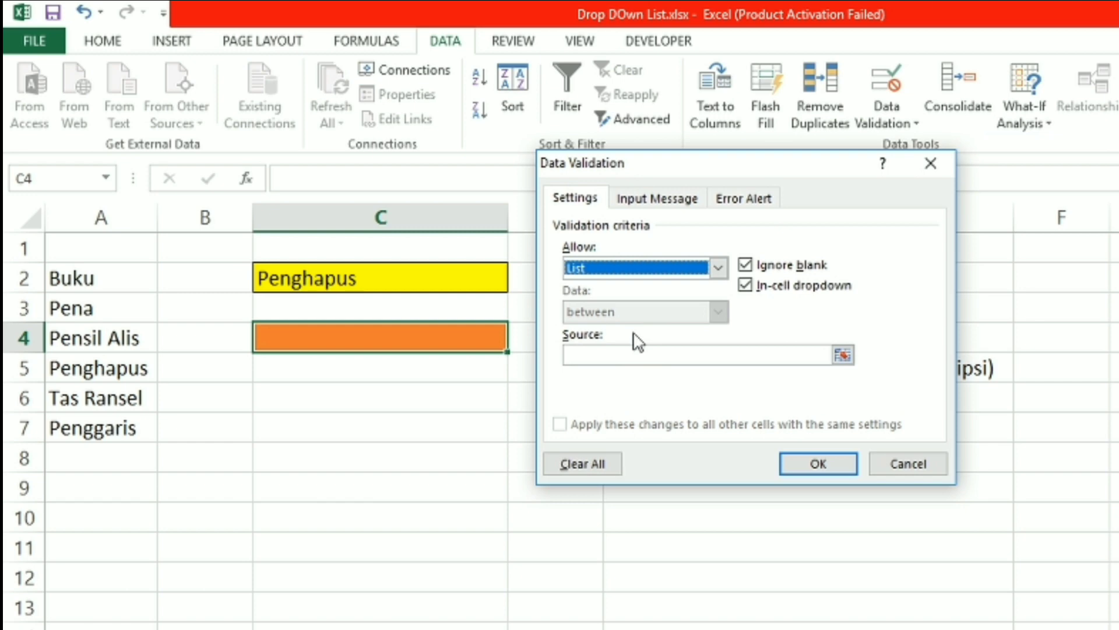
# Set the validation list's source to =$A$2:$A$7 and apply it to cell C4
pyautogui.moveTo(792, 163); pyautogui.dragTo(956, 96)
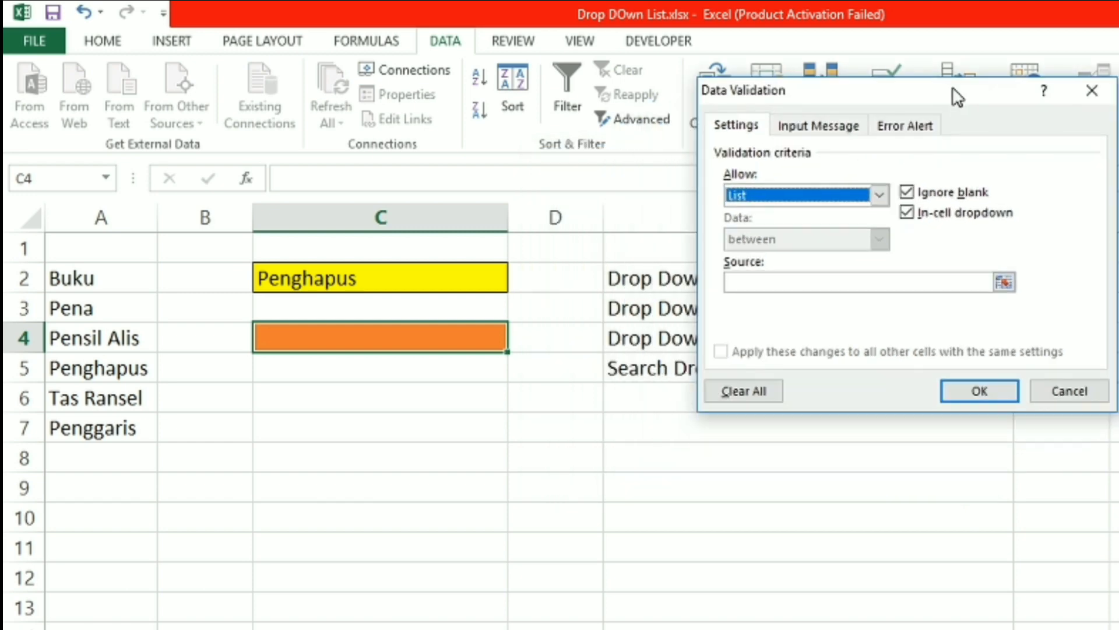
pyautogui.click(1004, 284)
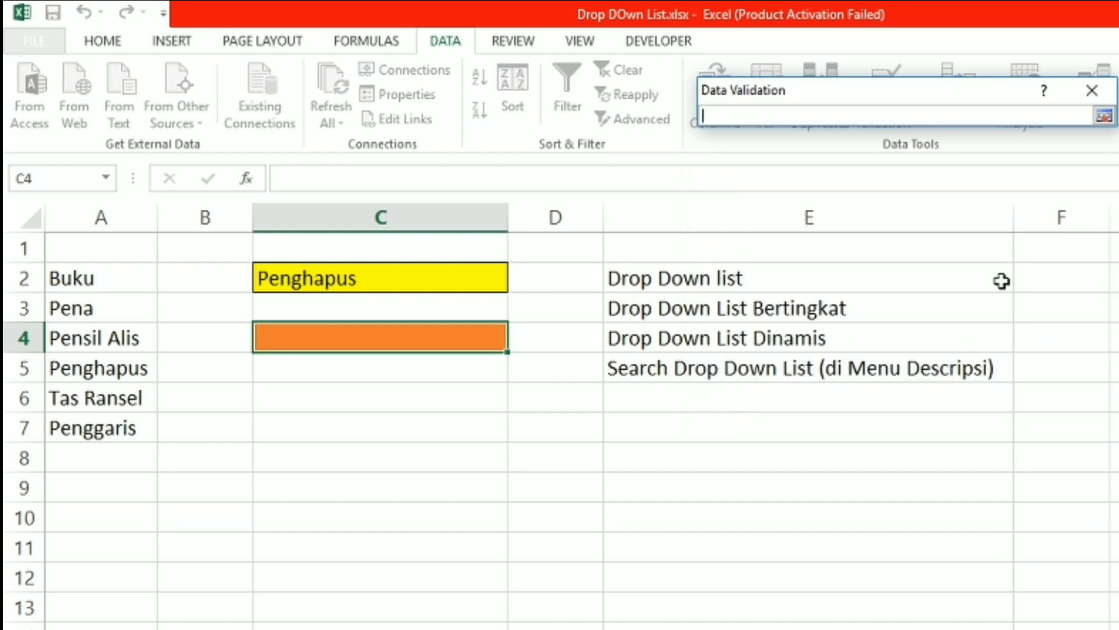
pyautogui.click(100, 275)
pyautogui.moveTo(101, 274); pyautogui.dragTo(101, 426)
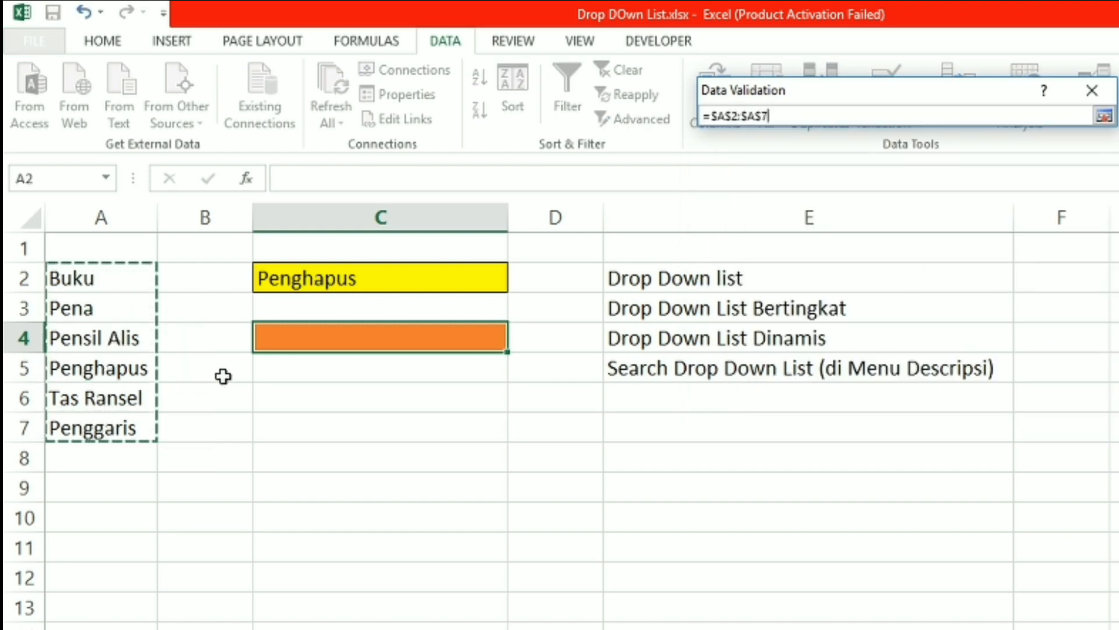
pyautogui.press('Return')
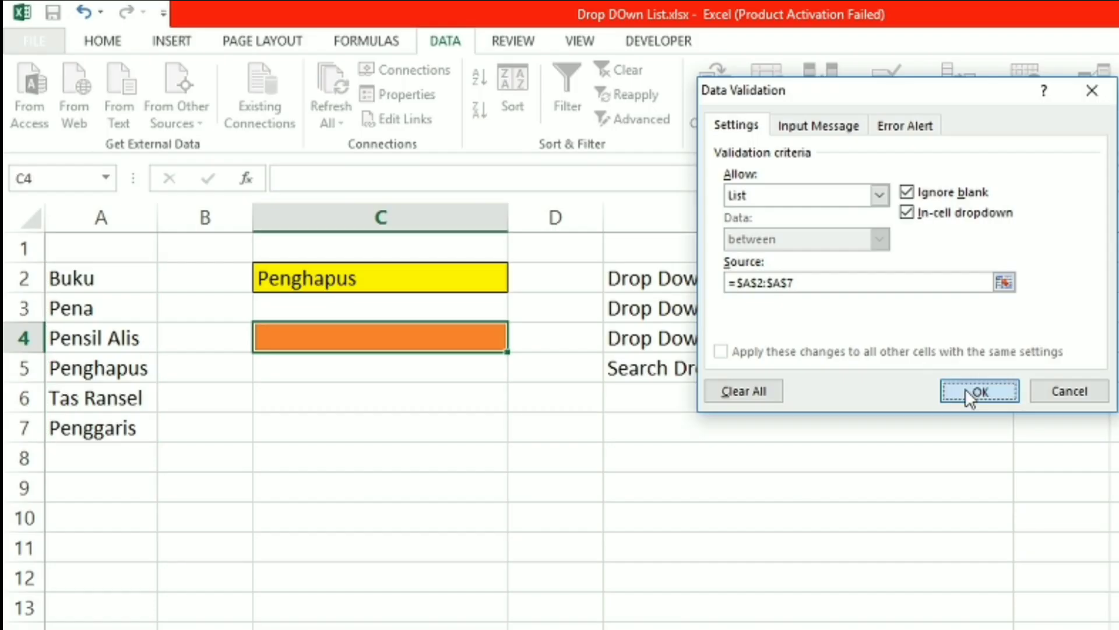
pyautogui.click(852, 583)
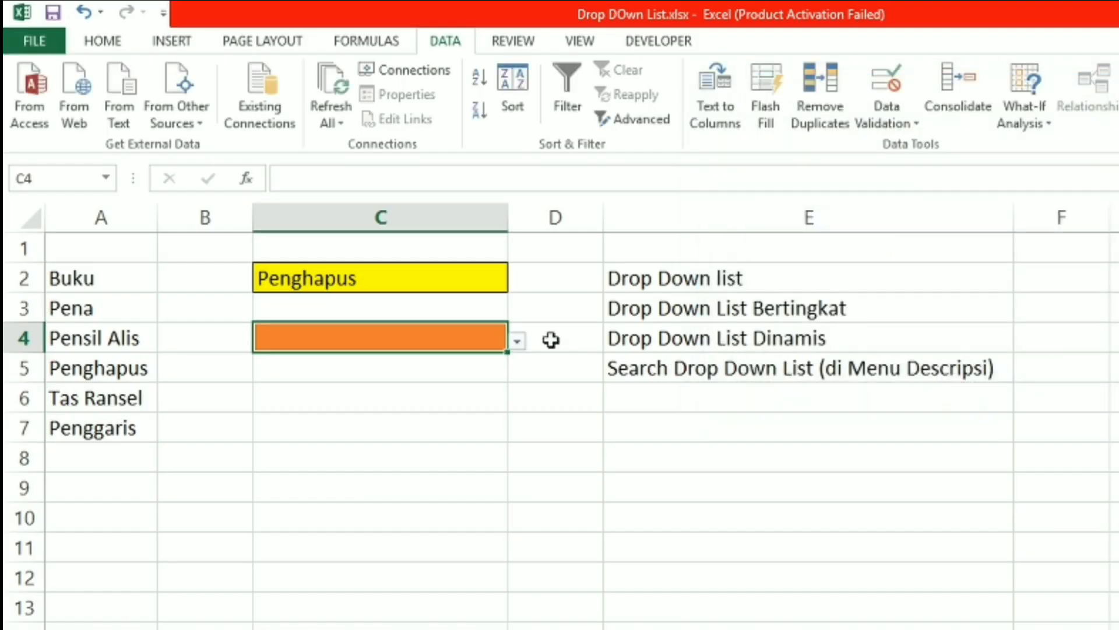
# Test the drop-down list in cell C4 by choosing Buku, Pena and finally Penghapus
pyautogui.click(519, 341)
pyautogui.click(500, 362)
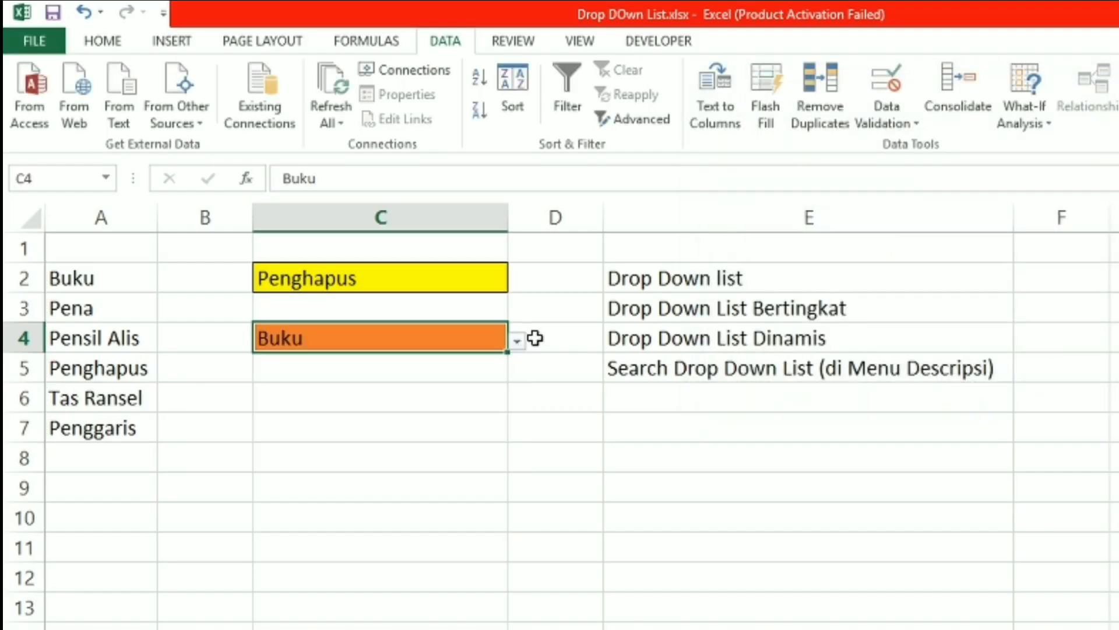
pyautogui.click(519, 341)
pyautogui.click(480, 383)
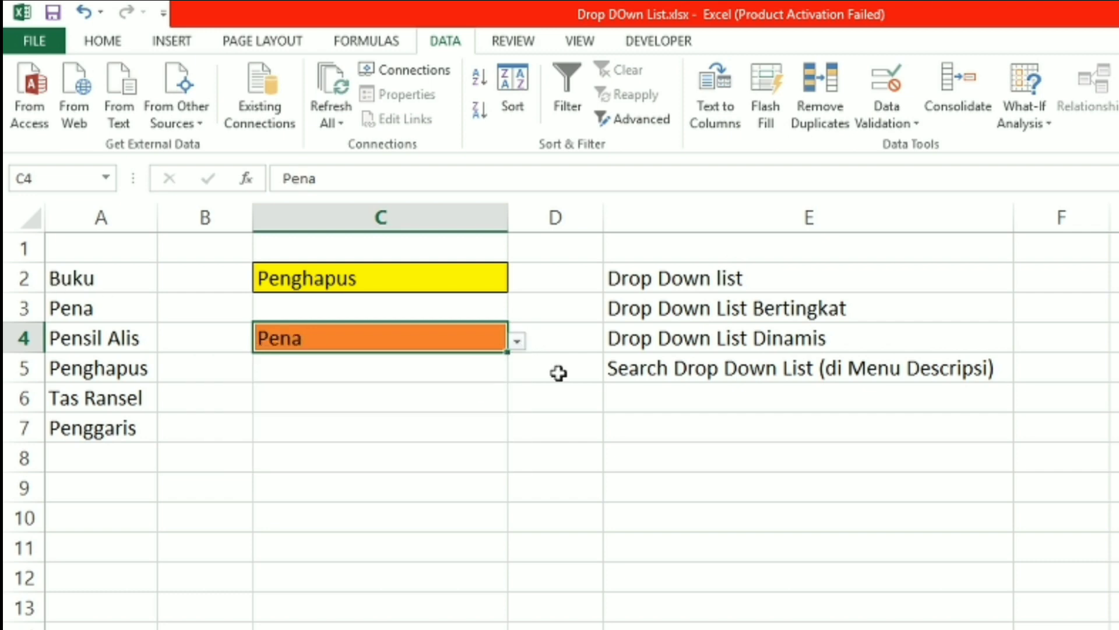
pyautogui.click(518, 335)
pyautogui.click(495, 332)
pyautogui.click(518, 342)
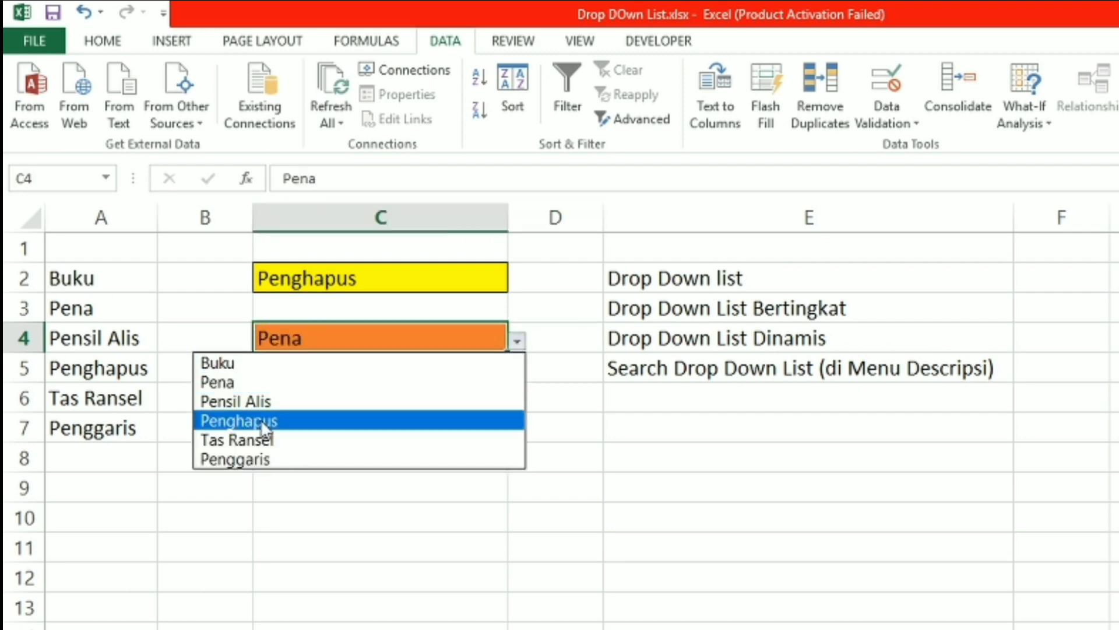
pyautogui.click(263, 419)
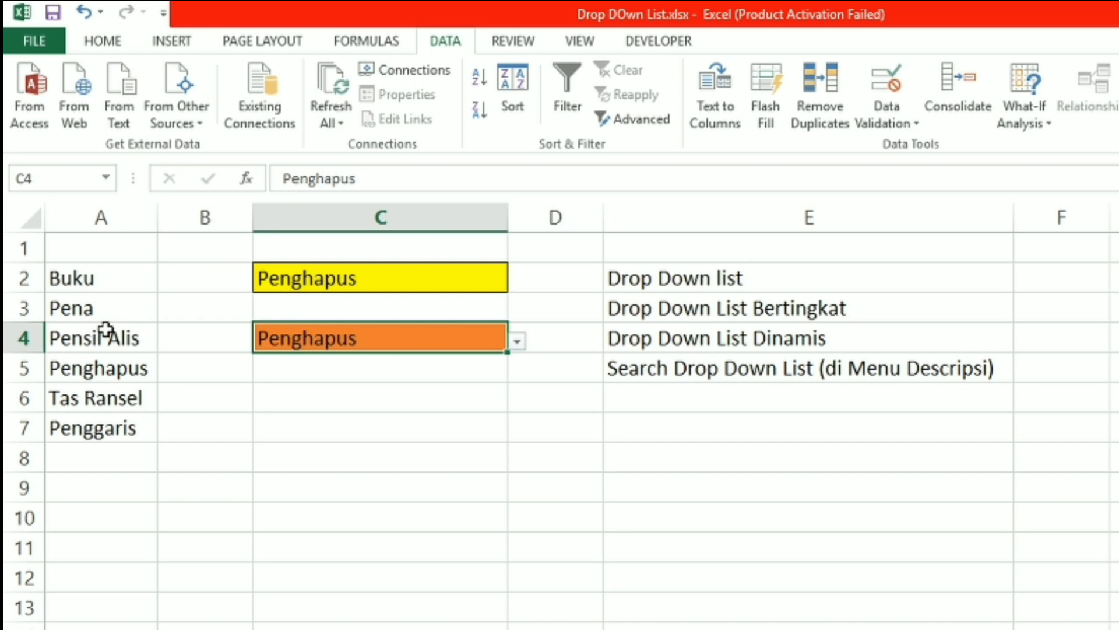
# Replace the source item in cell A4 with Pensil
pyautogui.click(119, 342)
pyautogui.write('Pens')
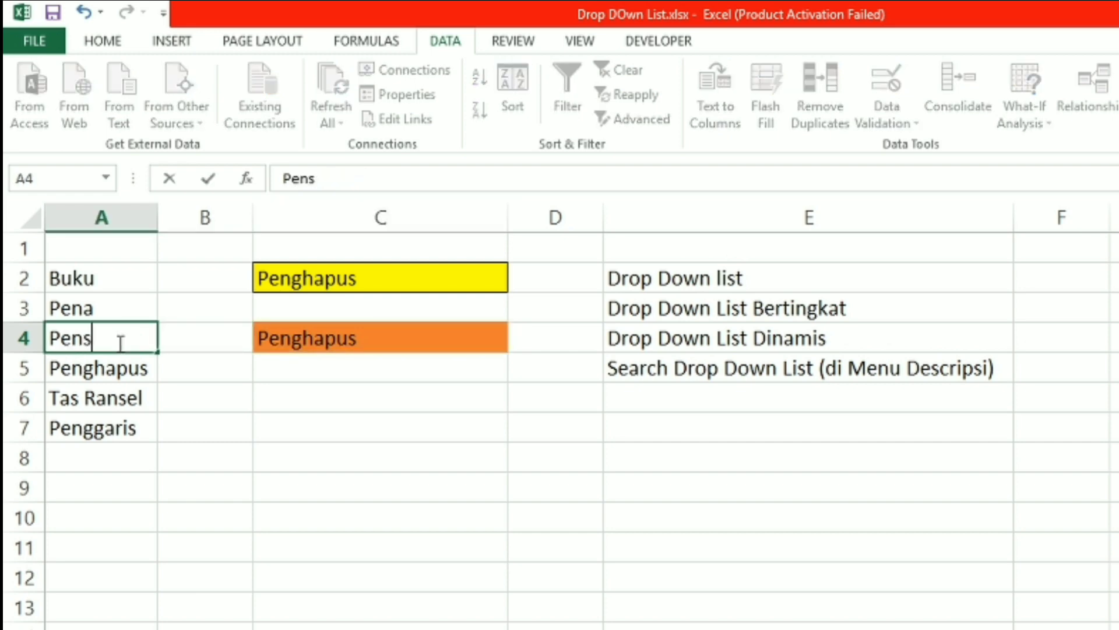
pyautogui.write('il')
pyautogui.press('Return')
# Choose the updated item Pensil from the drop-down list in cell C4 and reopen the list
pyautogui.click(292, 327)
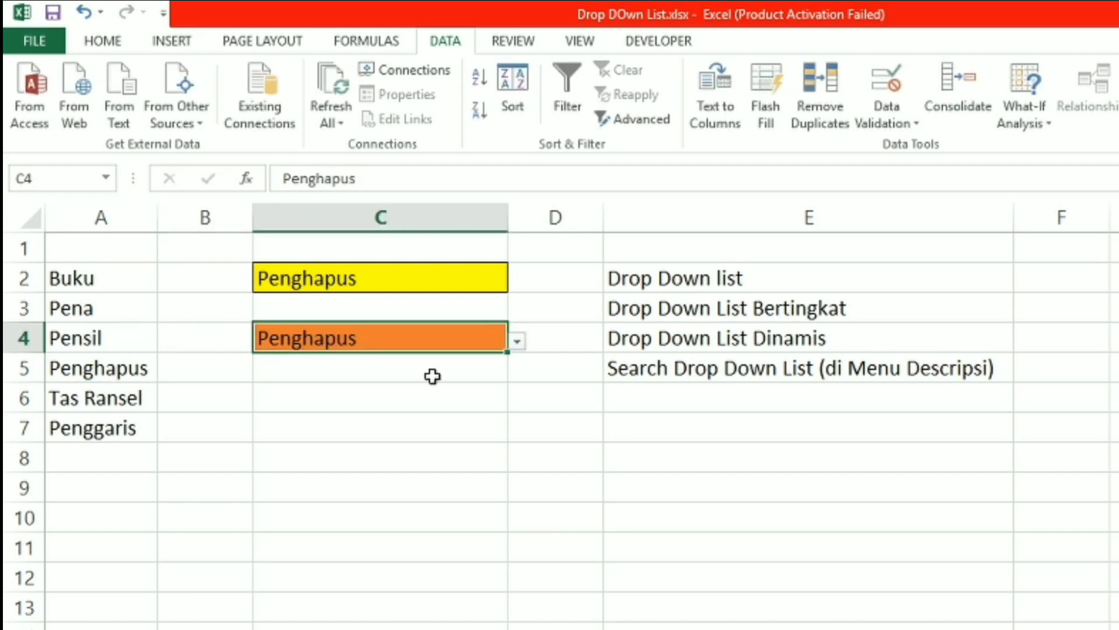
pyautogui.click(517, 342)
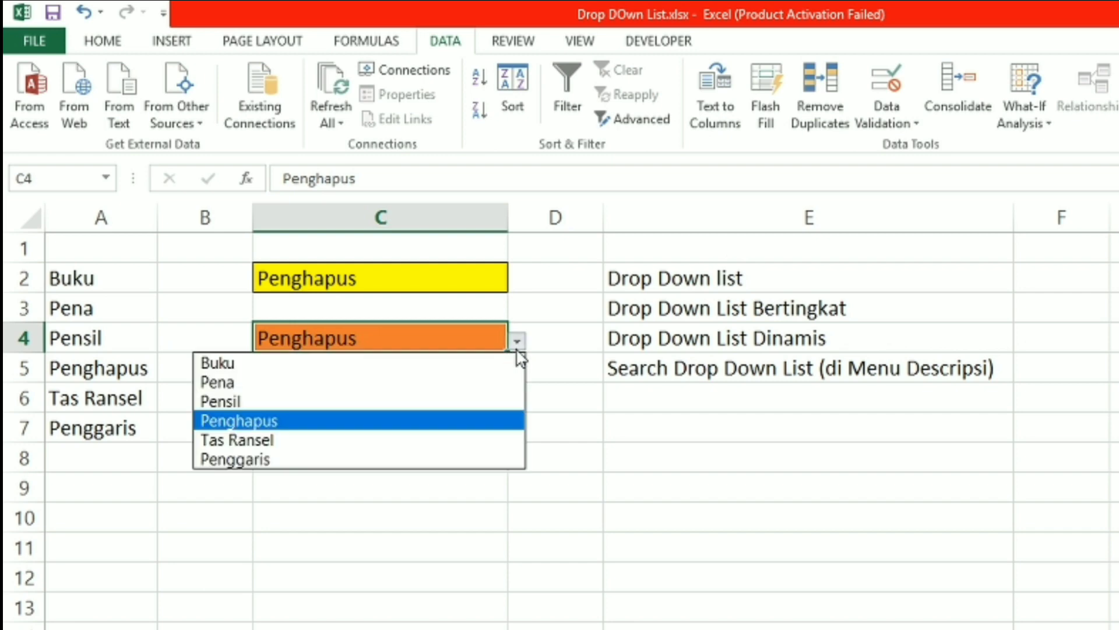
pyautogui.click(454, 402)
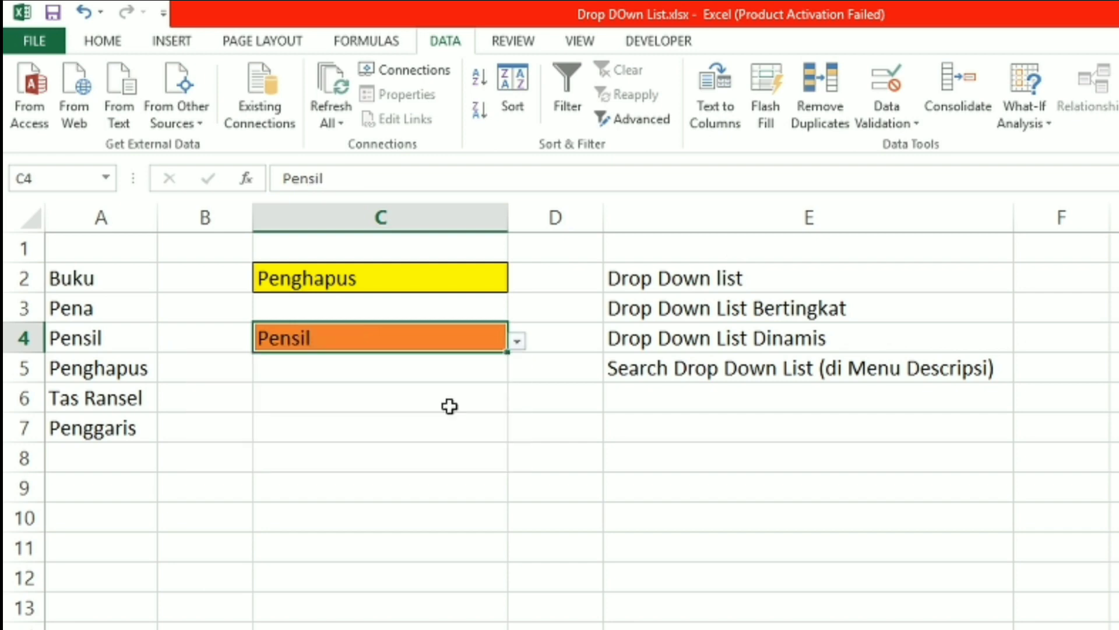
pyautogui.click(519, 350)
pyautogui.click(482, 350)
pyautogui.click(518, 342)
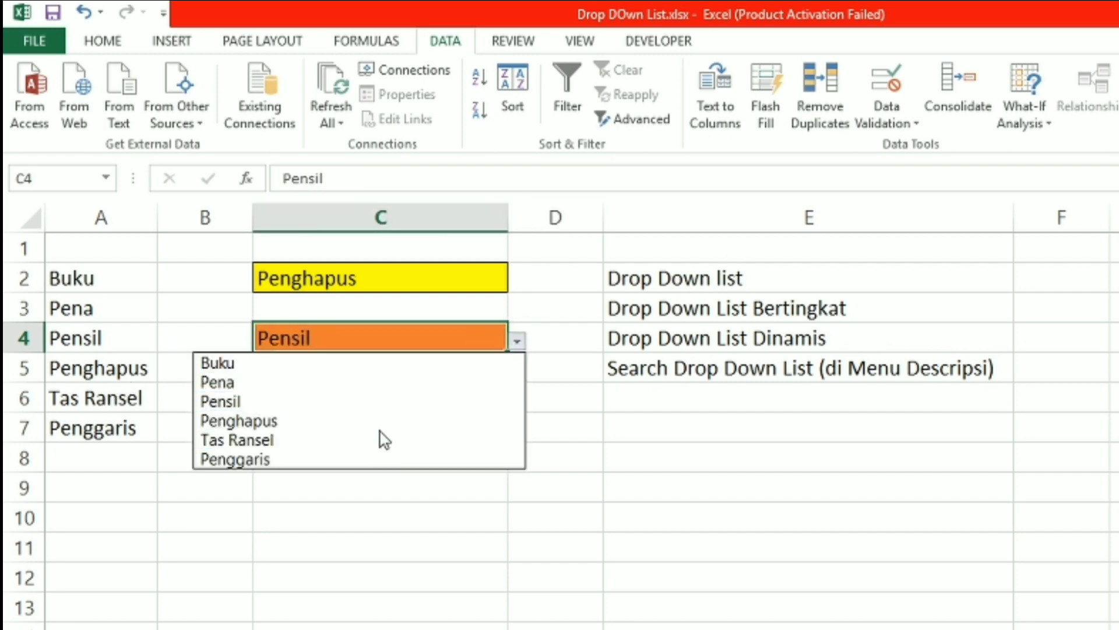
# Replace the source item in cell A6 with Tas
pyautogui.click(95, 397)
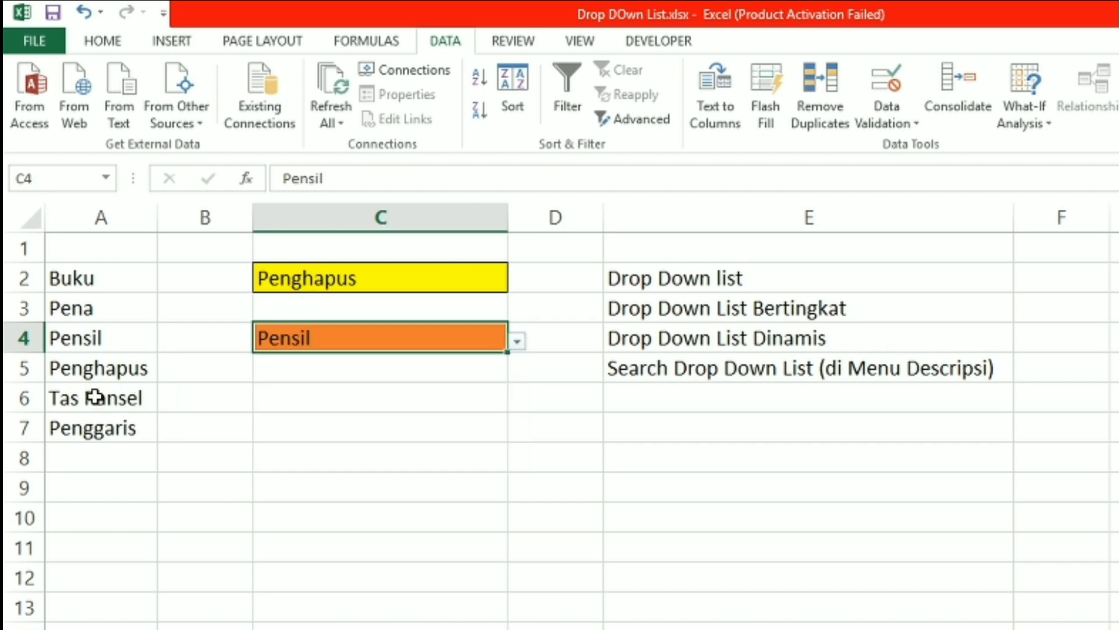
pyautogui.click(95, 397)
pyautogui.write('Tas')
pyautogui.press('Return')
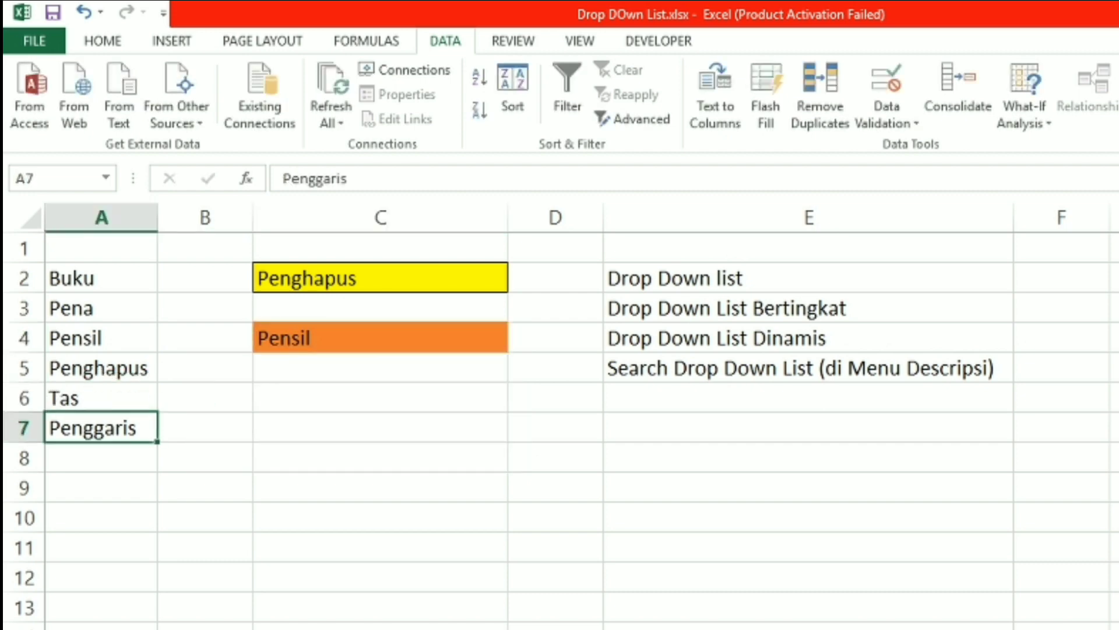
# Choose Tas from the drop-down list in cell C4
pyautogui.click(379, 349)
pyautogui.click(517, 342)
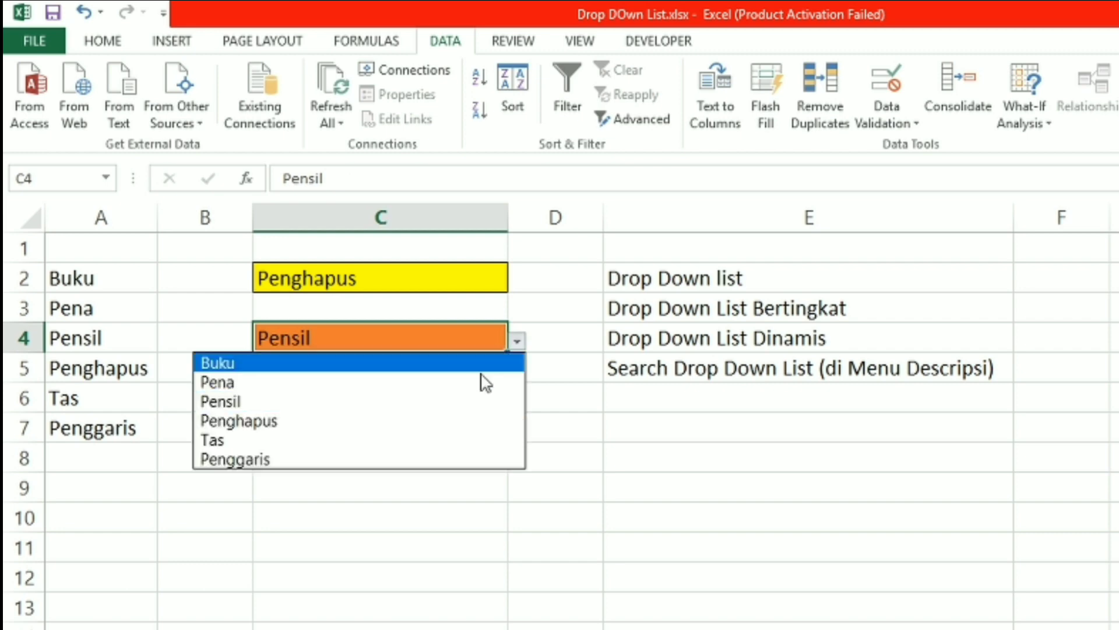
pyautogui.click(418, 441)
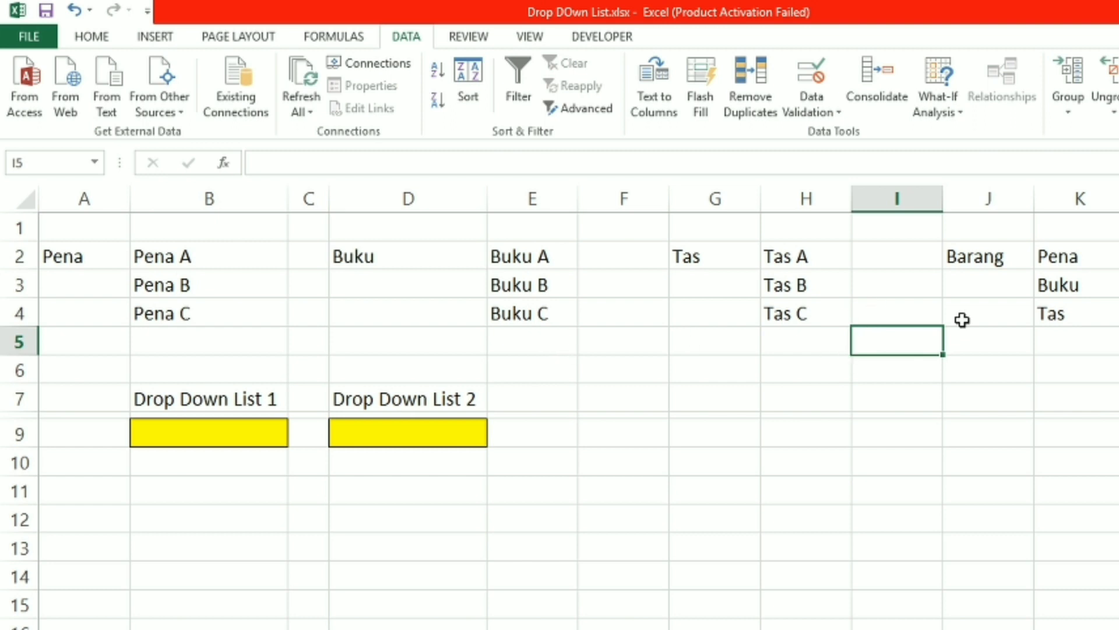
pyautogui.click(1090, 257)
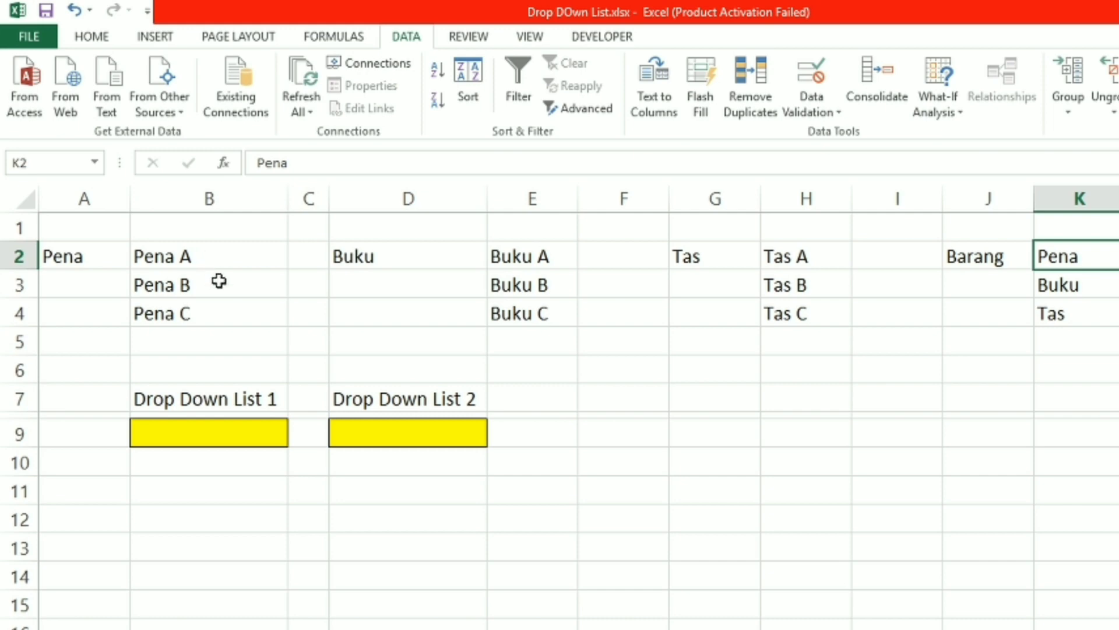
pyautogui.click(1090, 278)
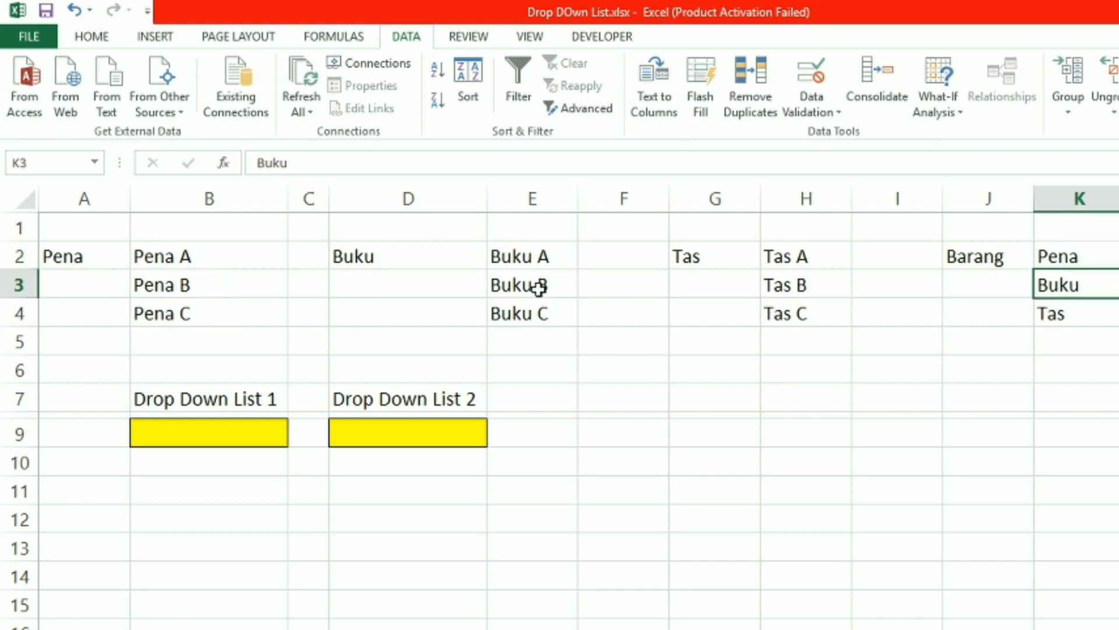
pyautogui.click(1058, 314)
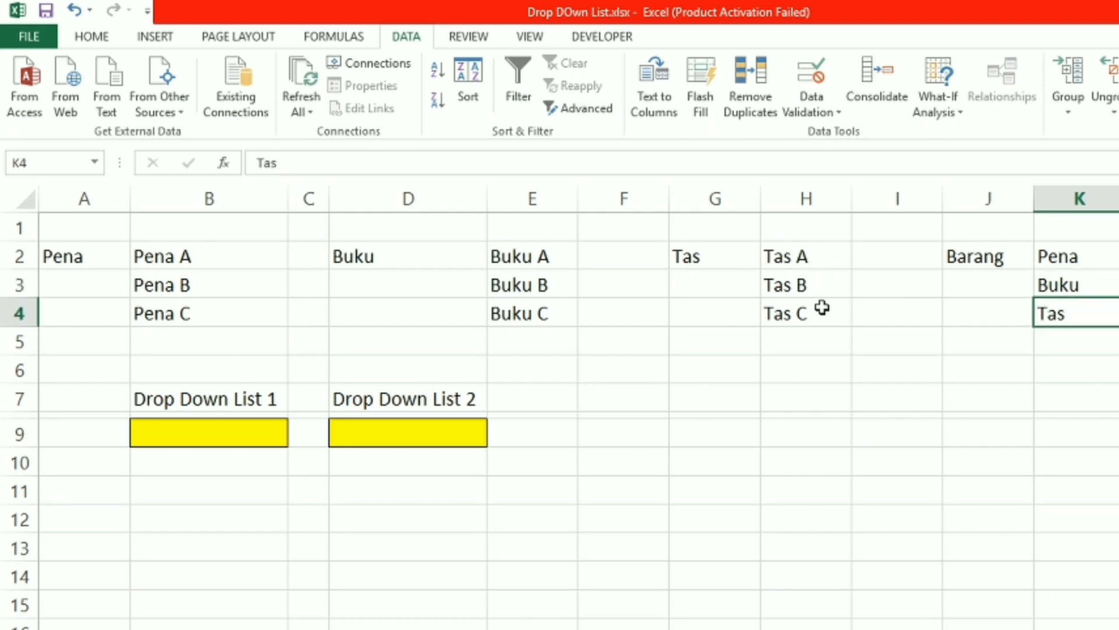
pyautogui.click(822, 308)
pyautogui.click(225, 436)
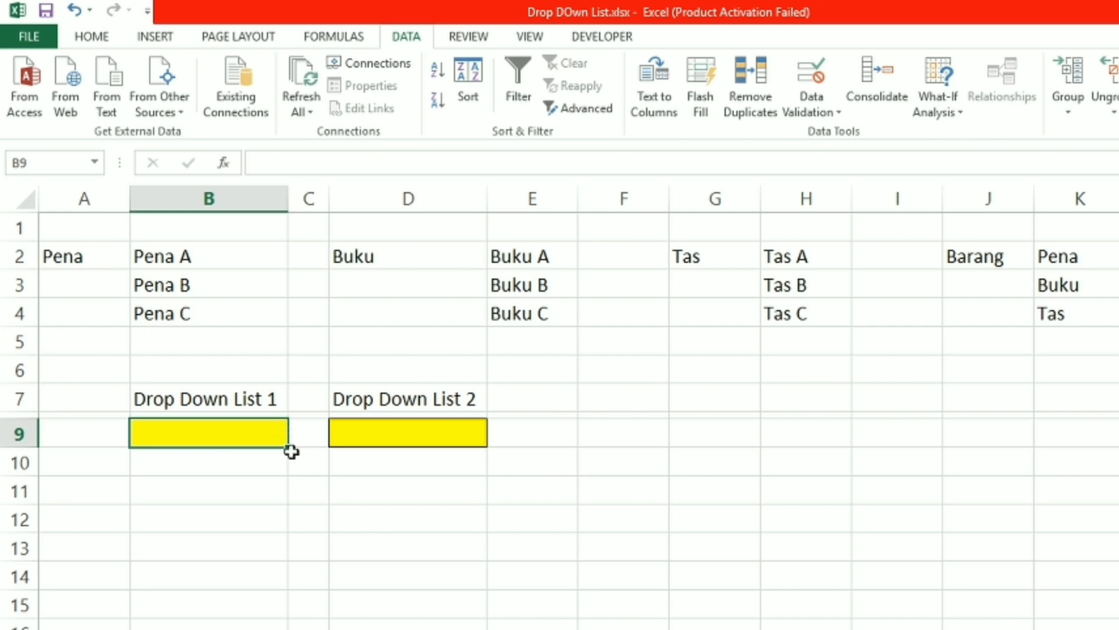
pyautogui.click(448, 428)
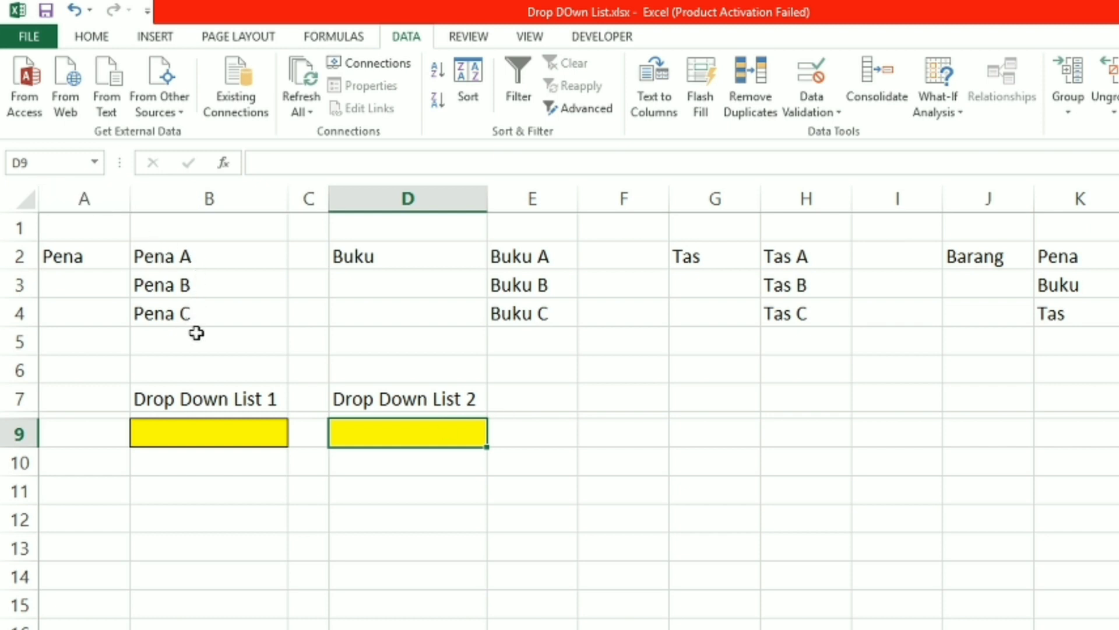
# Add list data validation to cell B9 under Drop Down List 1, using =$K$2:$K$4 as the source
pyautogui.click(239, 434)
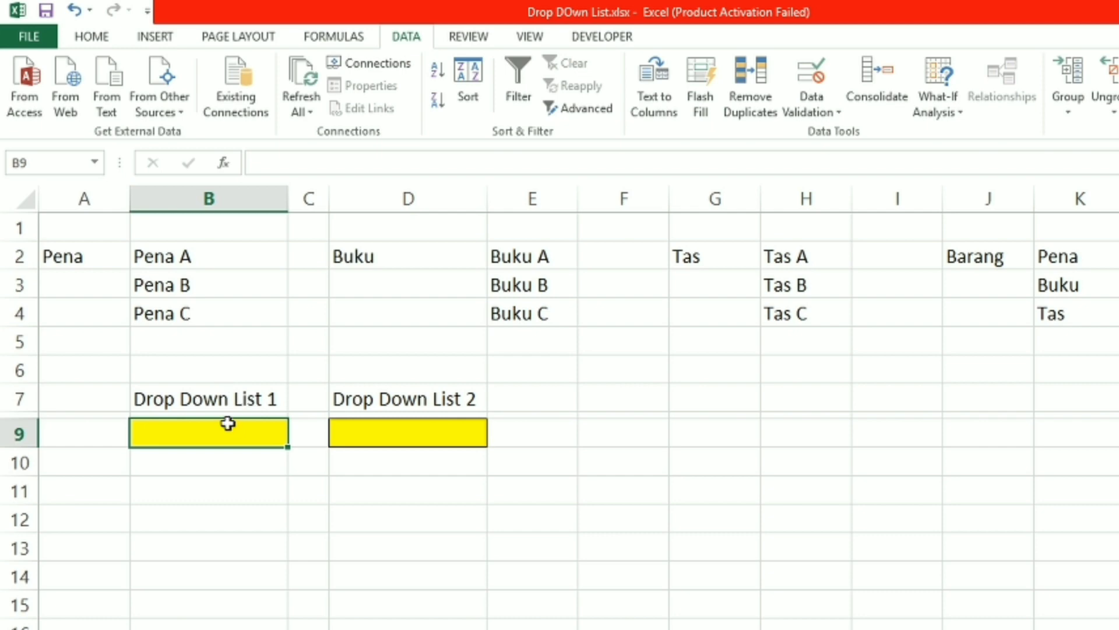
pyautogui.click(810, 117)
pyautogui.click(818, 142)
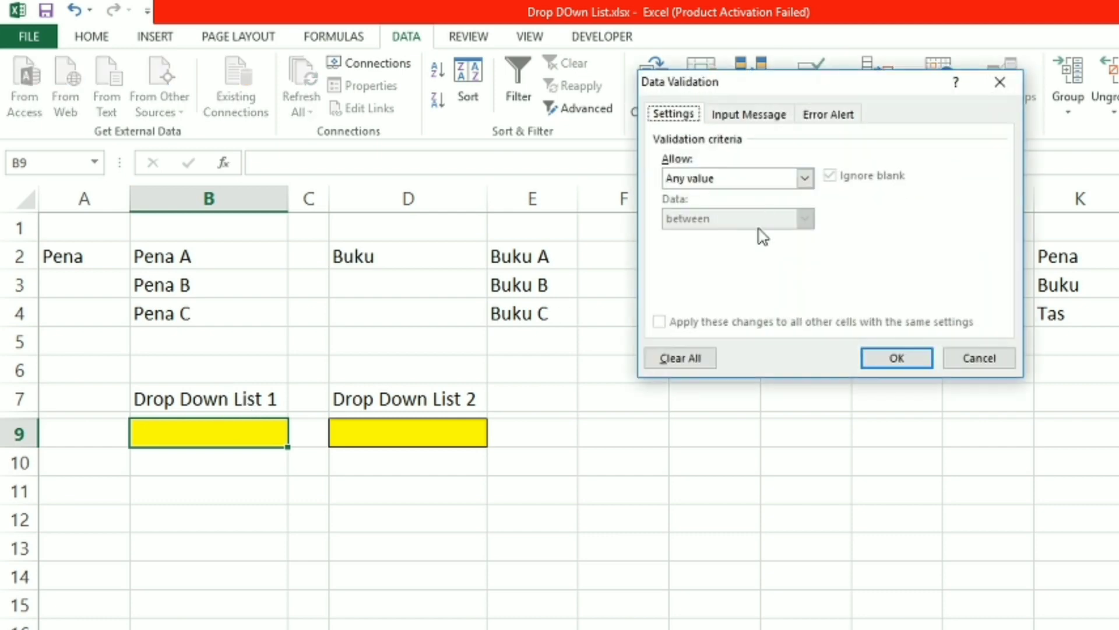
pyautogui.click(805, 178)
pyautogui.click(734, 239)
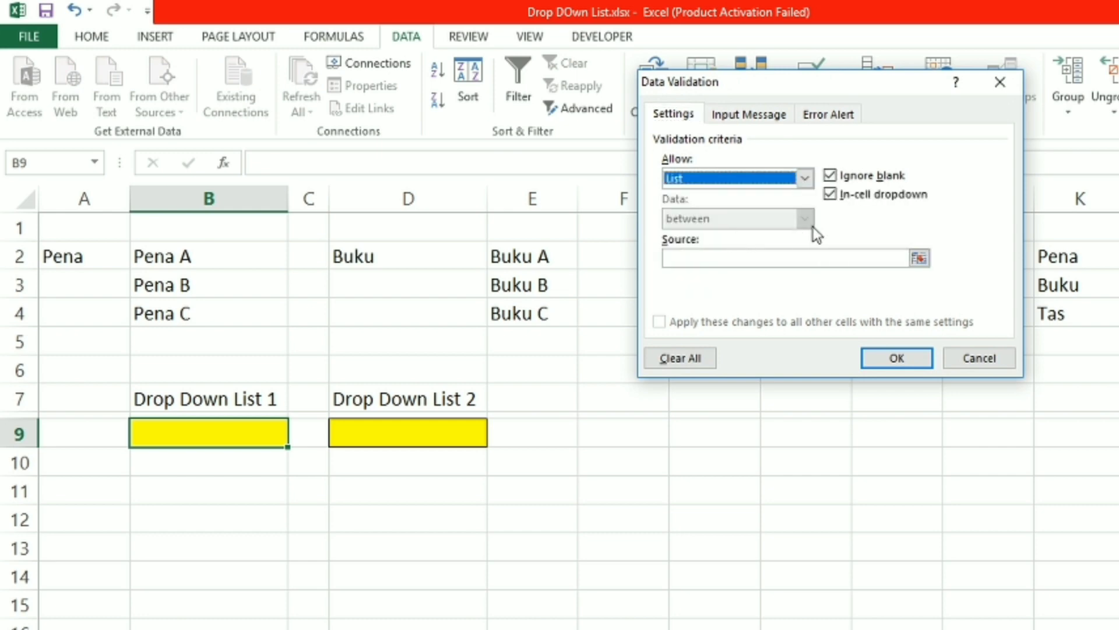
pyautogui.click(920, 255)
pyautogui.moveTo(1058, 255); pyautogui.dragTo(1057, 310)
pyautogui.click(1012, 106)
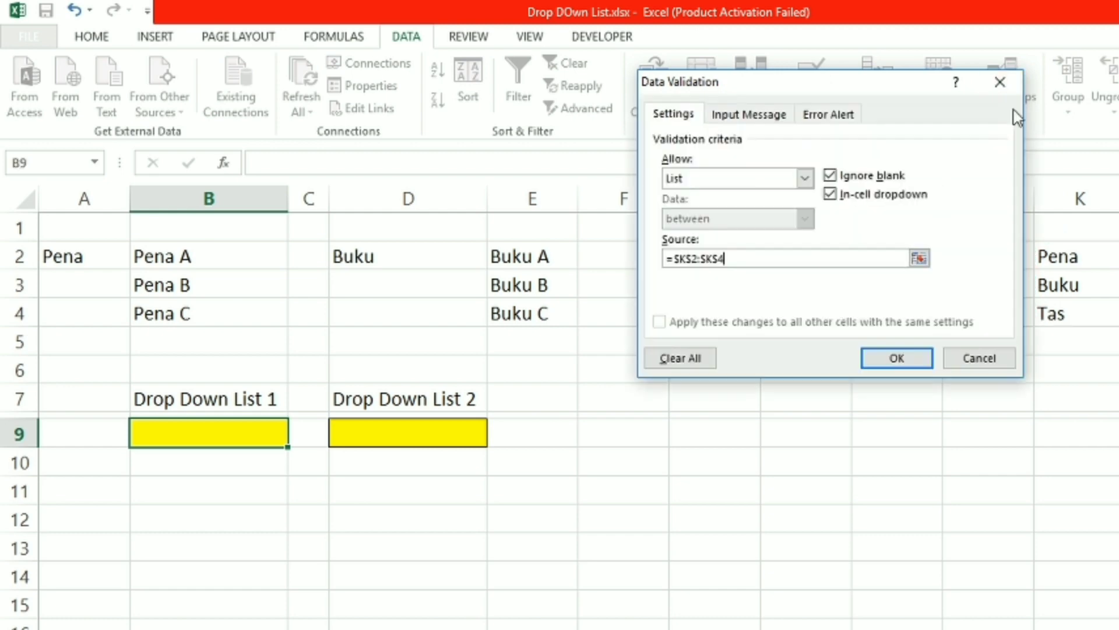
pyautogui.click(896, 357)
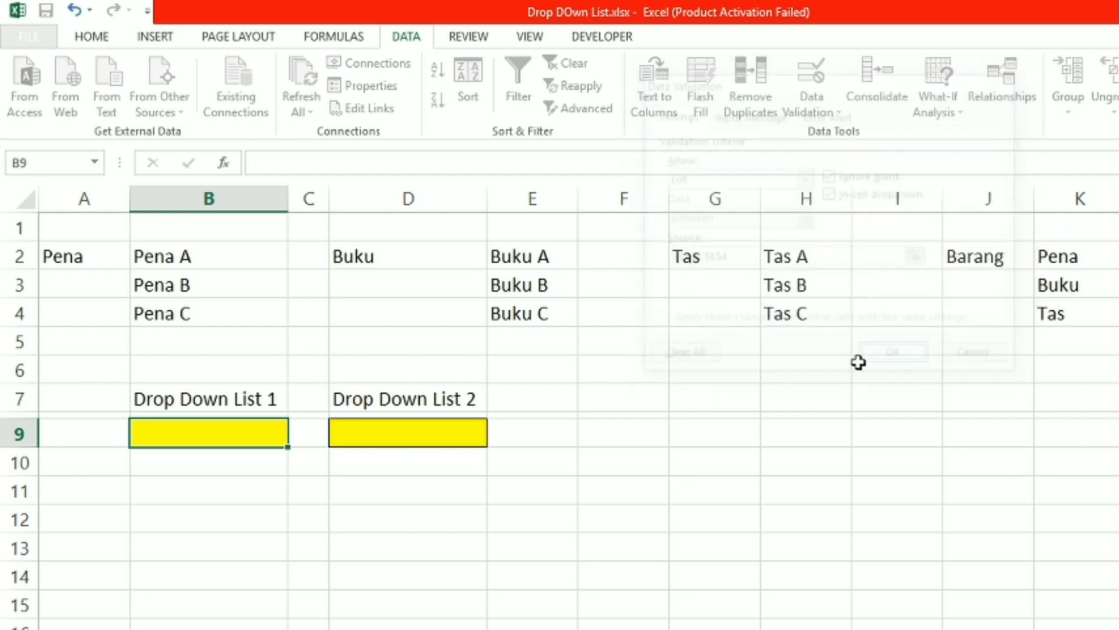
# Test the drop-down list in cell B9 by choosing Buku and Pena, and finish with Tas selected
pyautogui.click(298, 441)
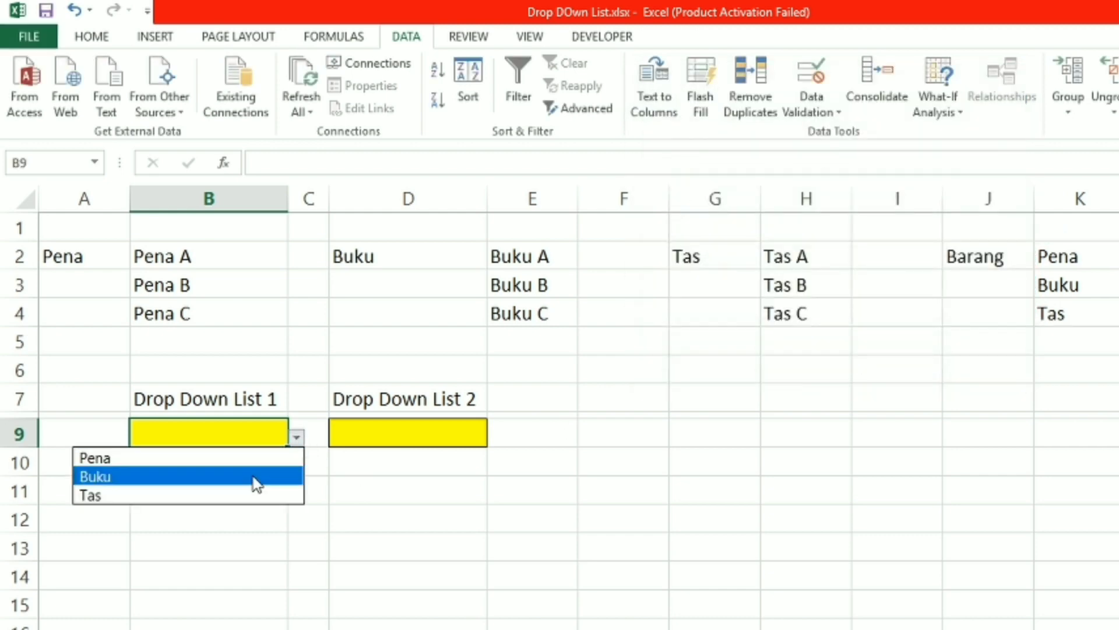
pyautogui.click(296, 475)
pyautogui.click(300, 442)
pyautogui.click(280, 458)
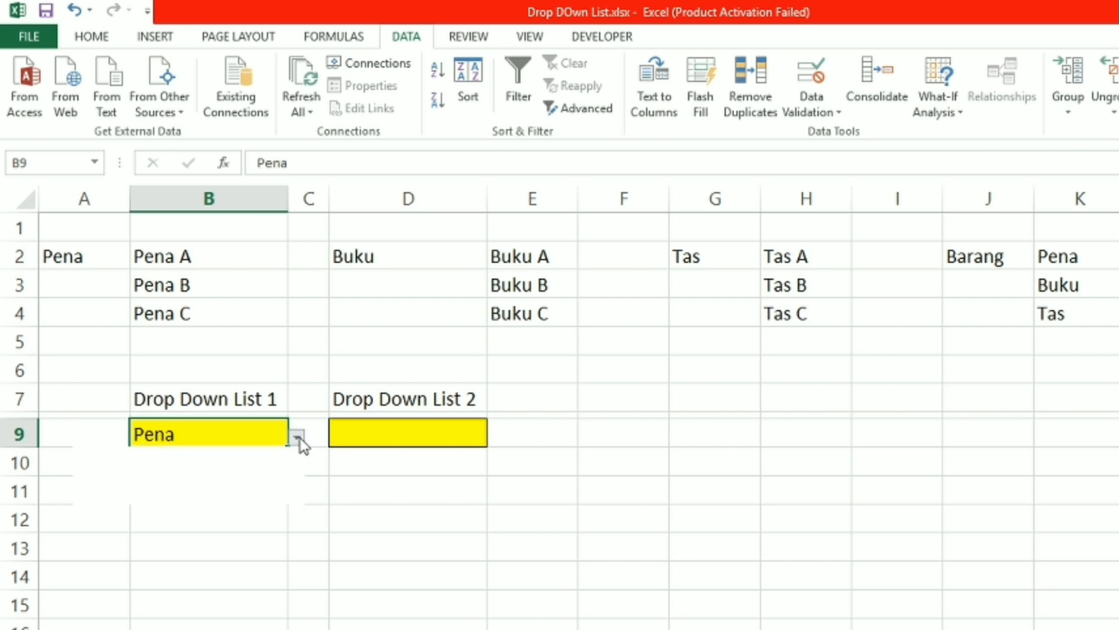
pyautogui.click(299, 438)
pyautogui.click(250, 492)
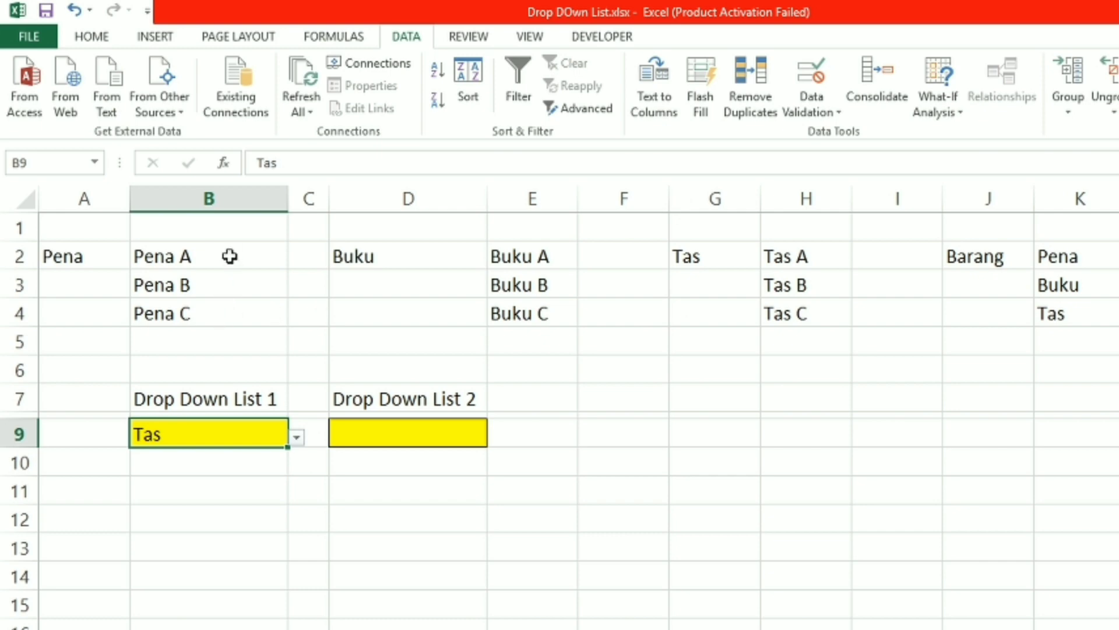
# Define the workbook-level name Pena for the range B2:B4
pyautogui.moveTo(230, 255); pyautogui.dragTo(202, 317)
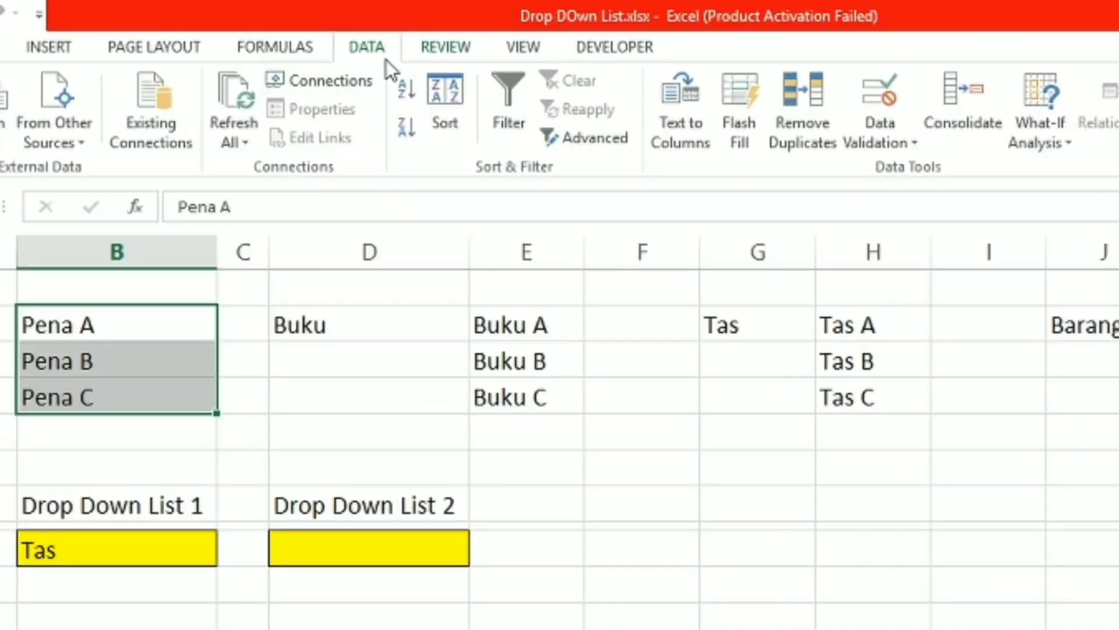
pyautogui.click(299, 51)
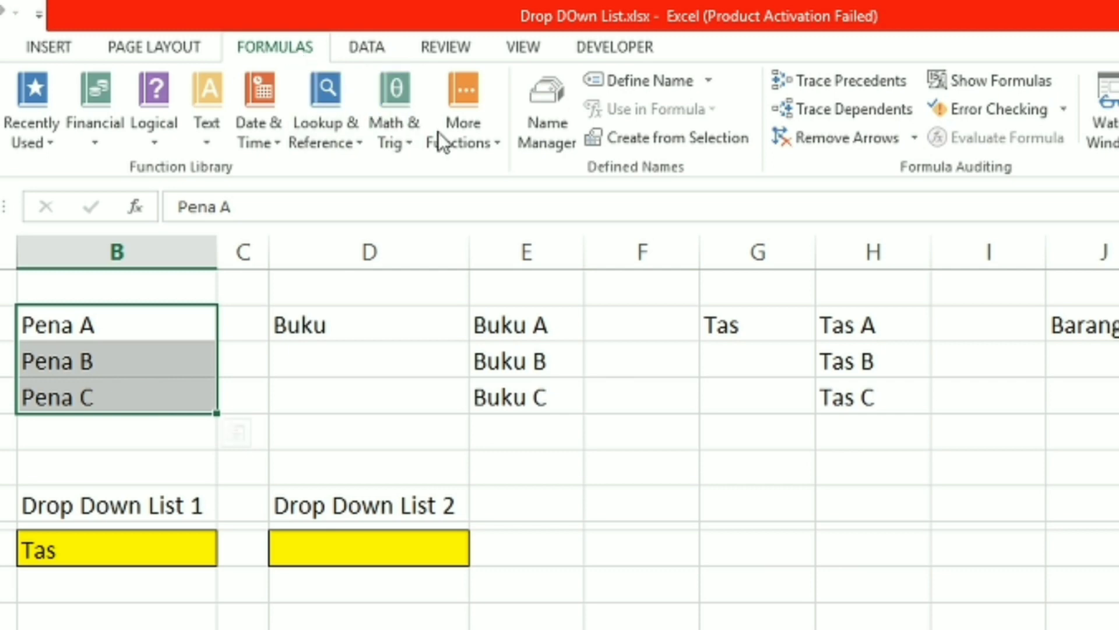
pyautogui.click(663, 85)
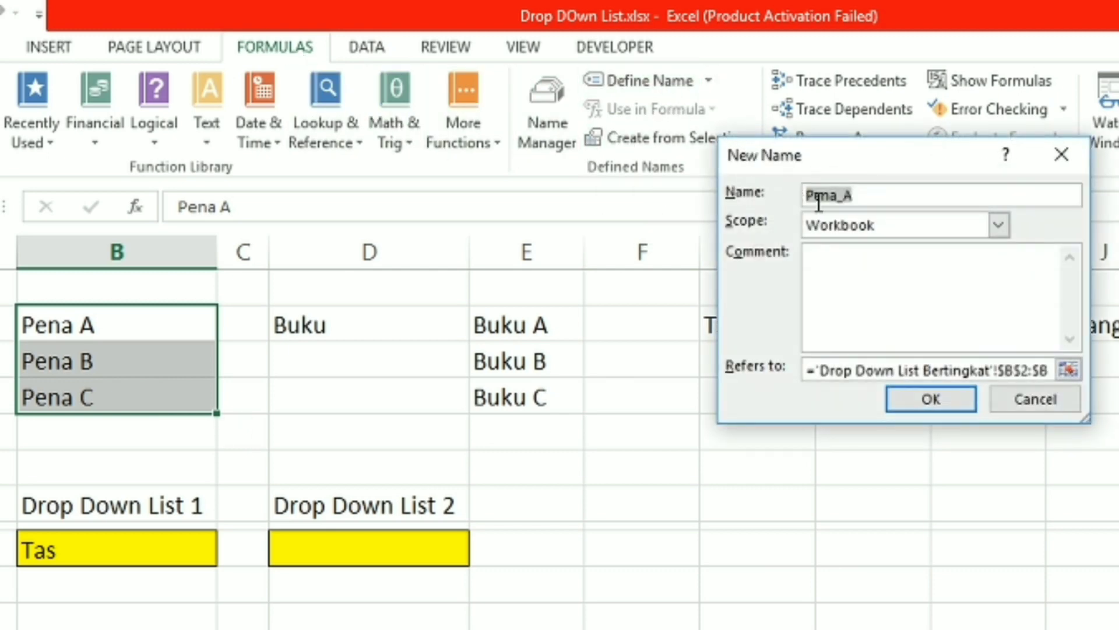
pyautogui.click(867, 196)
pyautogui.click(949, 407)
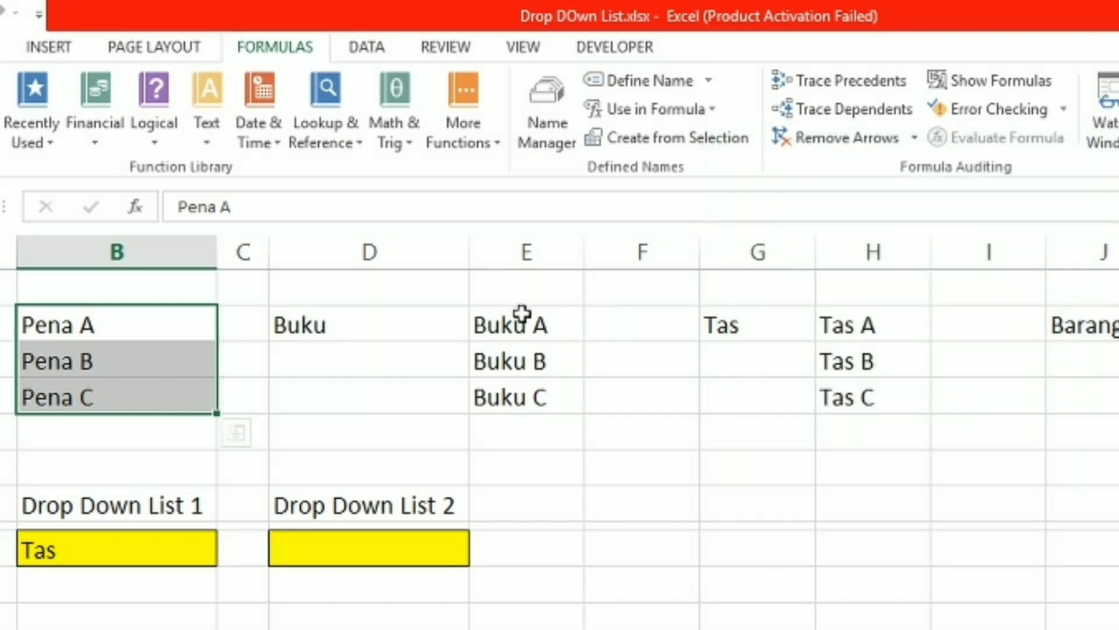
# Define the workbook-level name Buku for the range E2:E4
pyautogui.moveTo(523, 313); pyautogui.dragTo(508, 395)
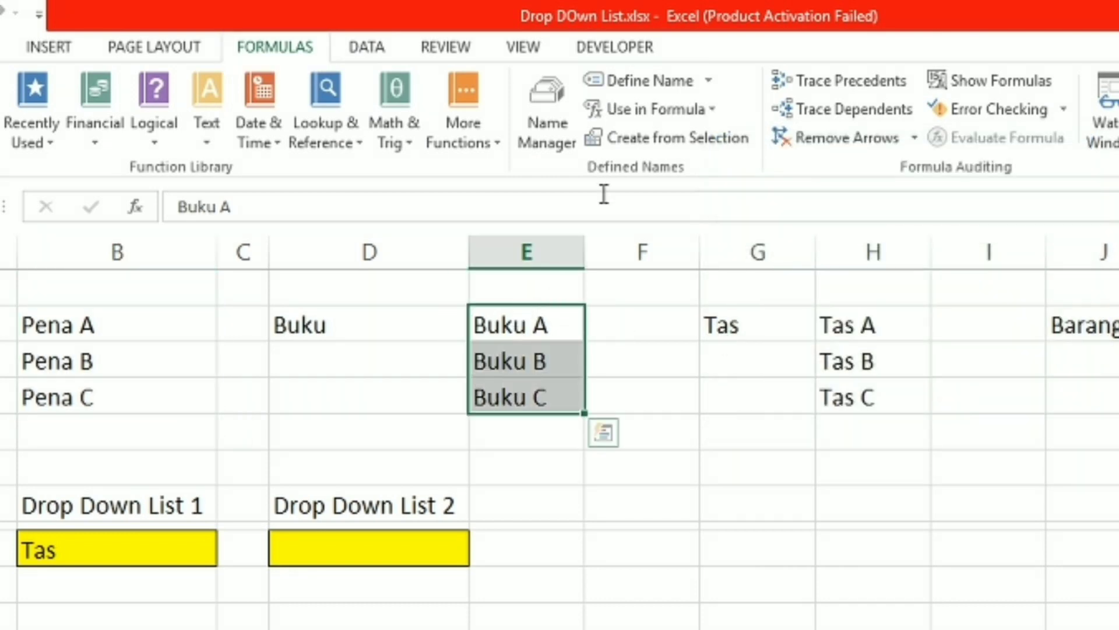
pyautogui.click(642, 82)
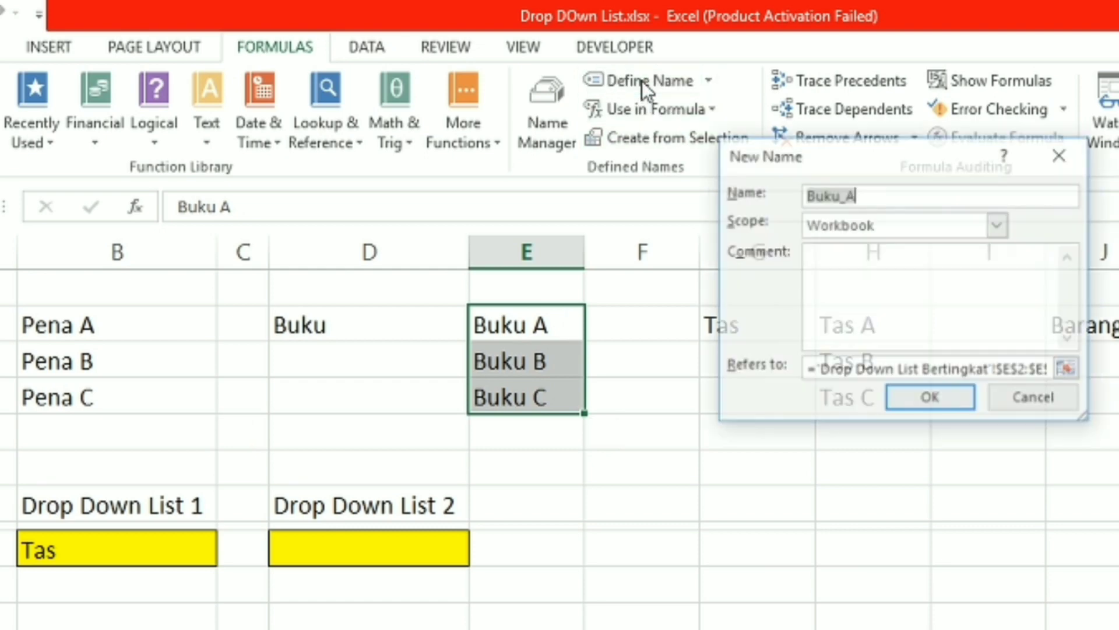
pyautogui.click(863, 197)
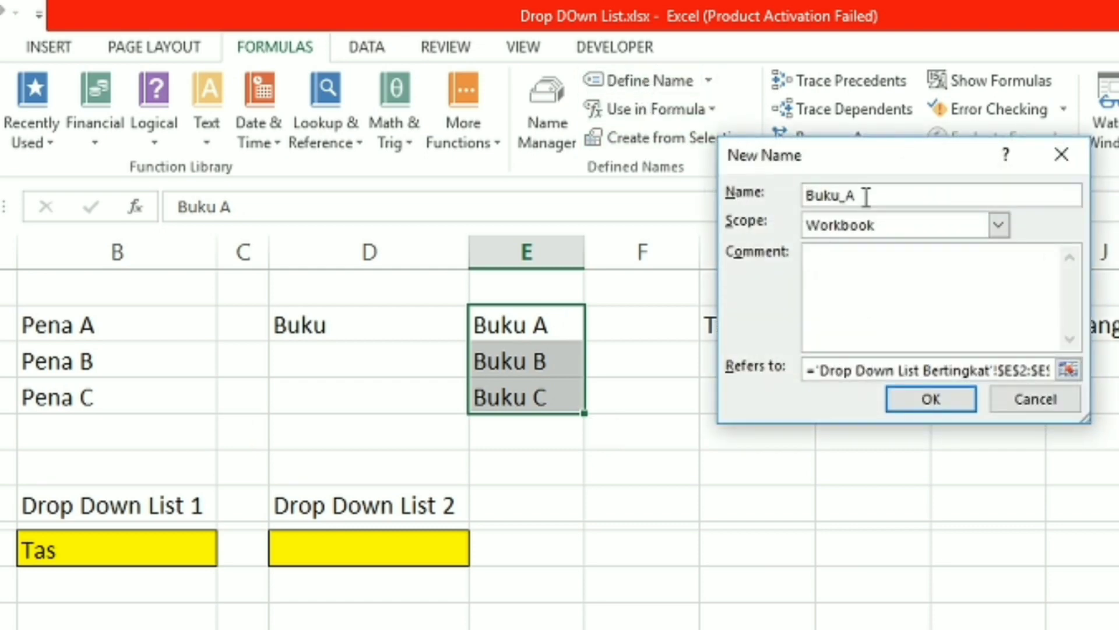
pyautogui.click(925, 397)
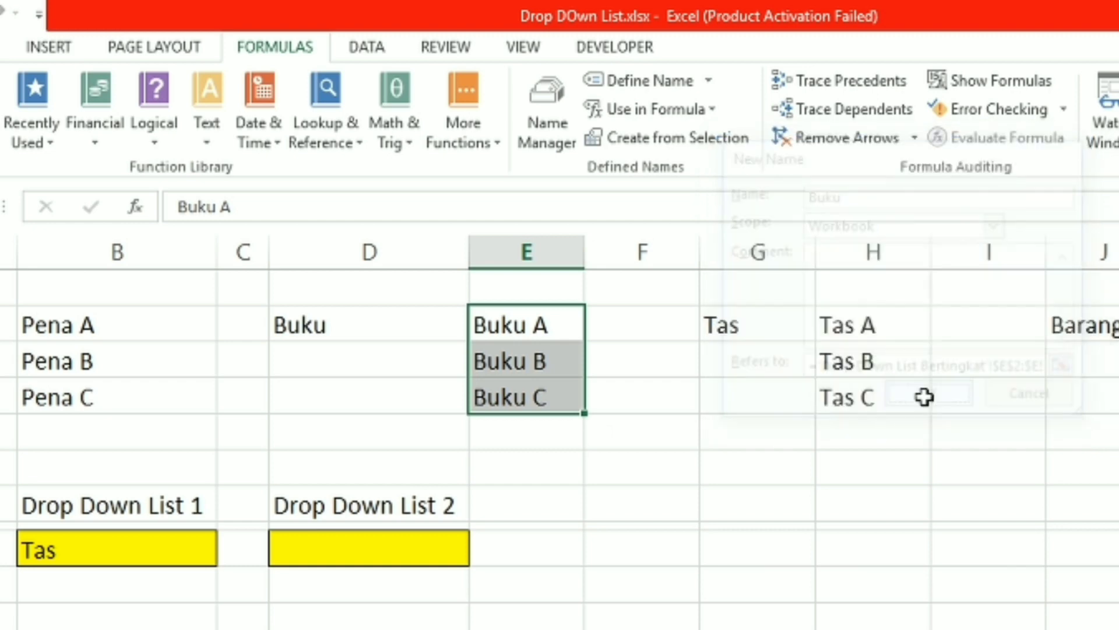
# Define the workbook-level name Tas for the range H2:H4
pyautogui.moveTo(891, 324); pyautogui.dragTo(891, 402)
pyautogui.click(645, 79)
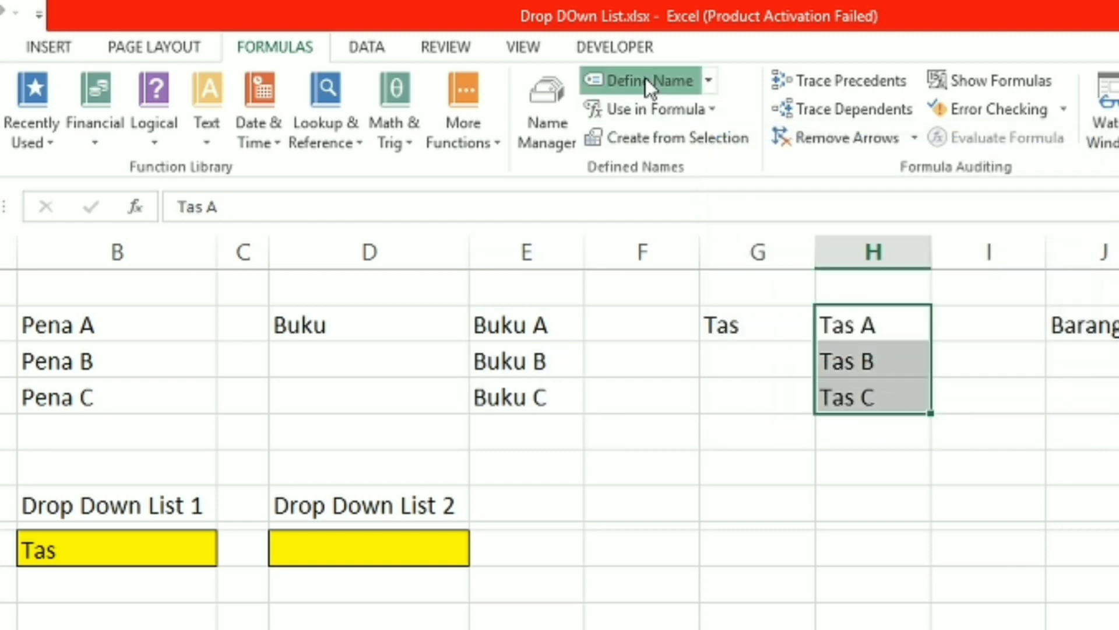
pyautogui.click(860, 191)
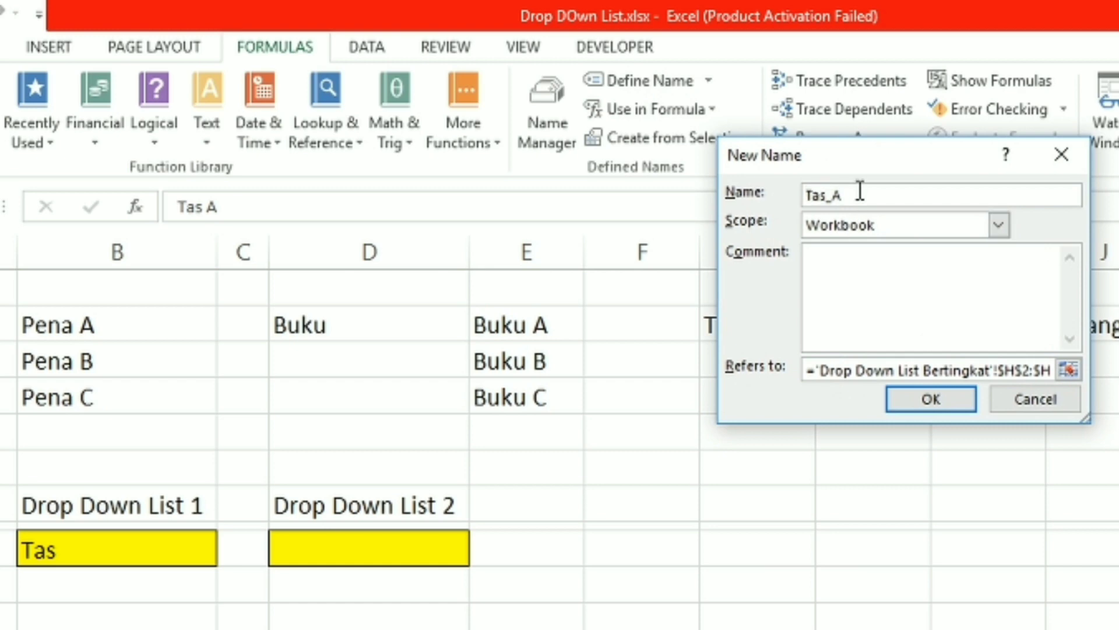
pyautogui.click(909, 401)
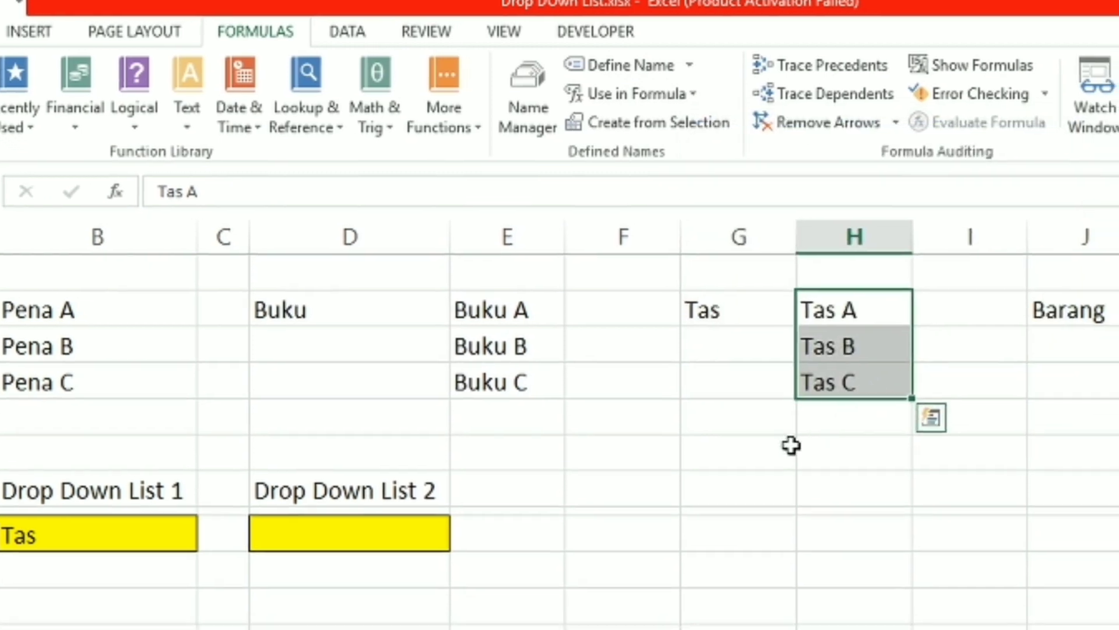
# Review the defined names in the Name Manager, widening the Value column to read their contents, and close it
pyautogui.click(791, 445)
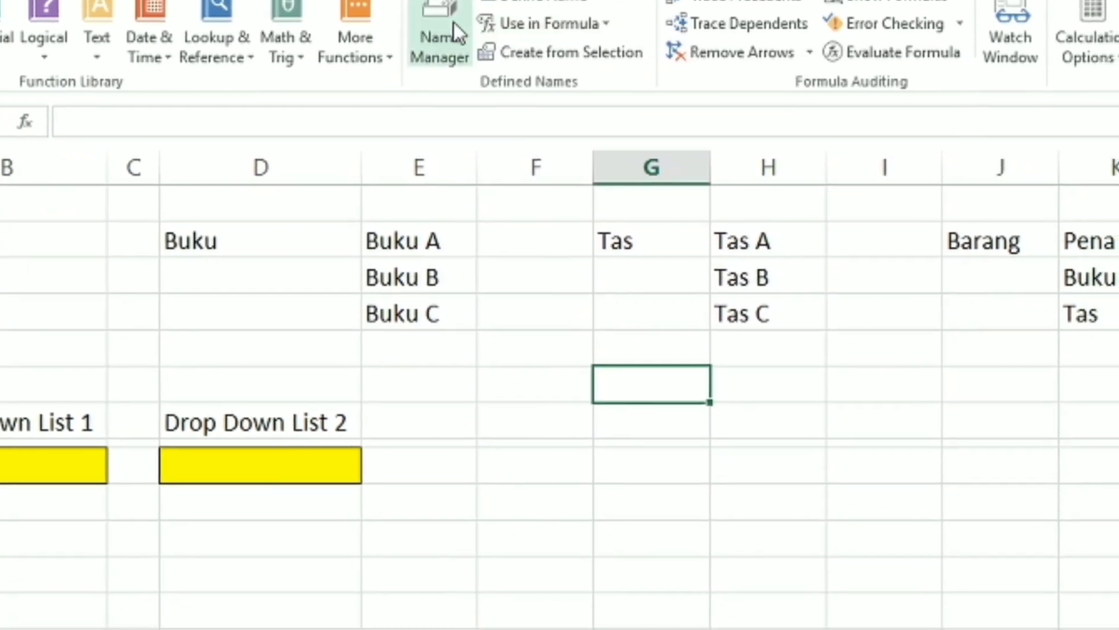
pyautogui.click(454, 26)
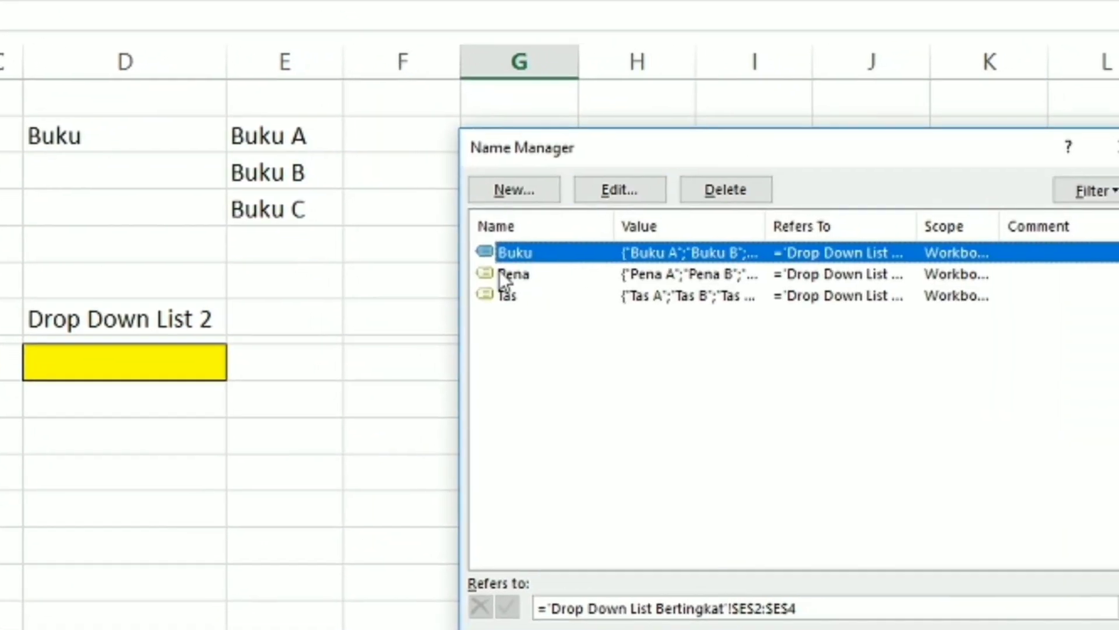
pyautogui.moveTo(755, 114); pyautogui.dragTo(599, 155)
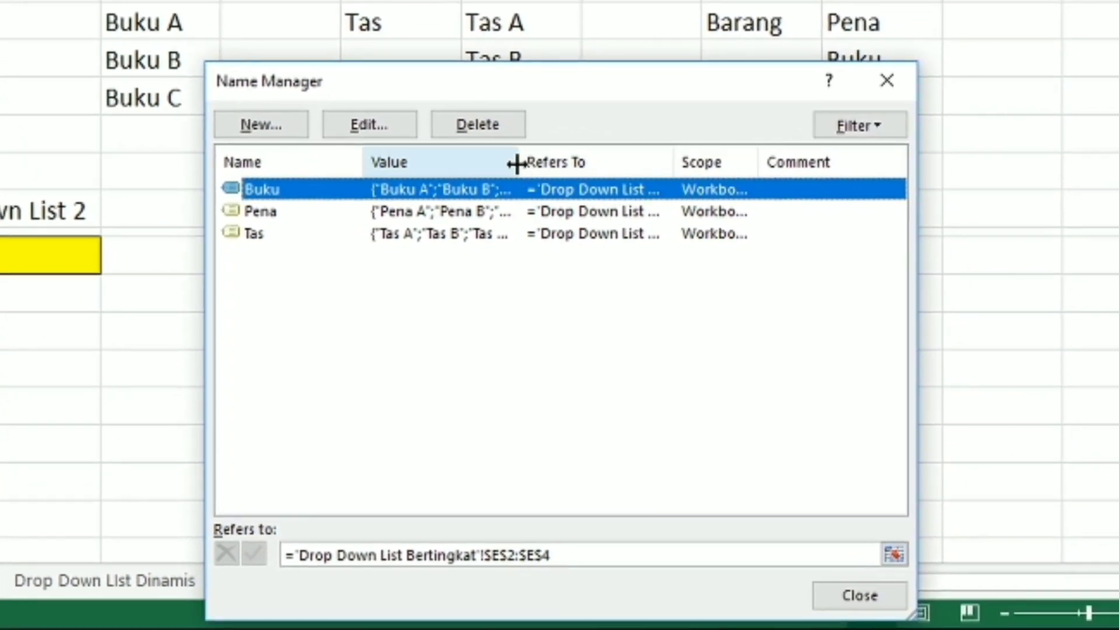
pyautogui.moveTo(517, 165); pyautogui.dragTo(673, 167)
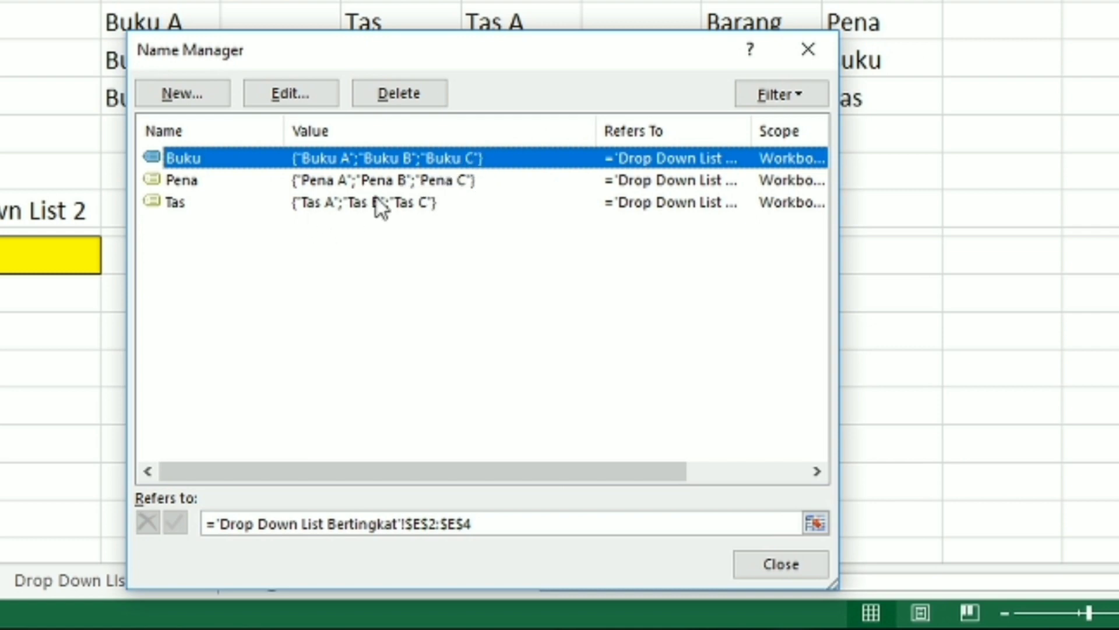
pyautogui.click(810, 49)
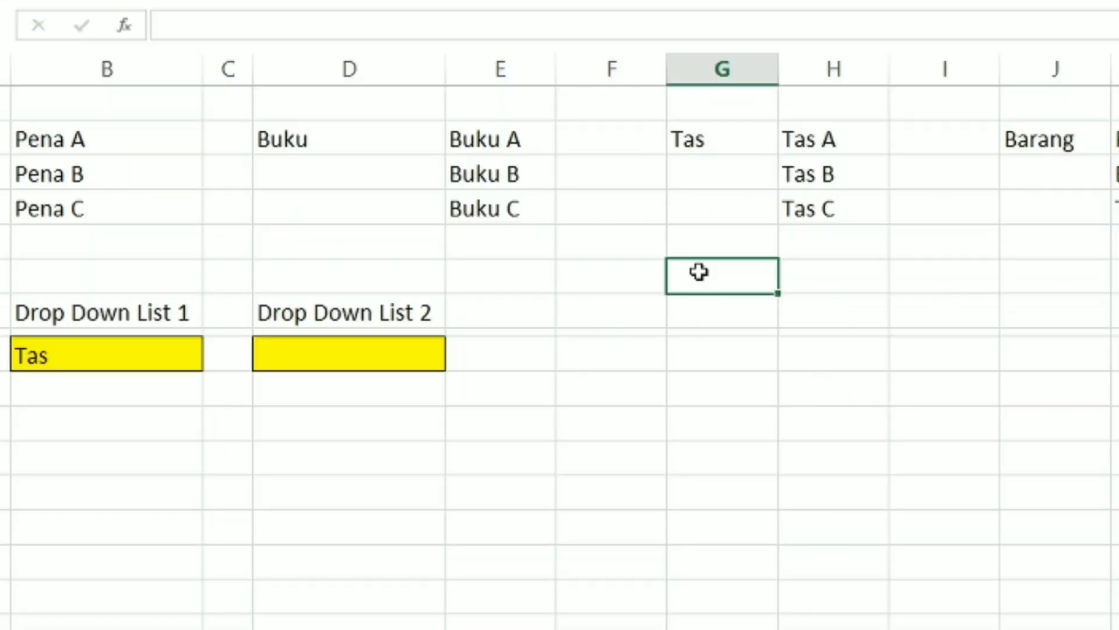
# Begin a formula in F9 that returns the named range pena when B9 equals "Pena": =if(B9="Pena";pena
pyautogui.doubleClick(643, 352)
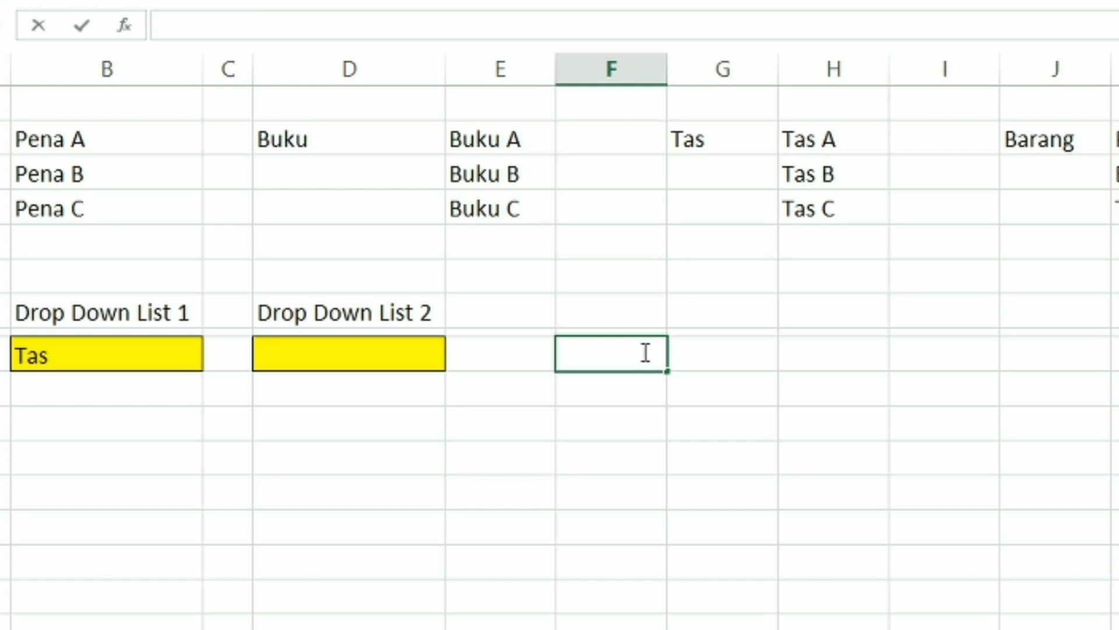
pyautogui.write('=i')
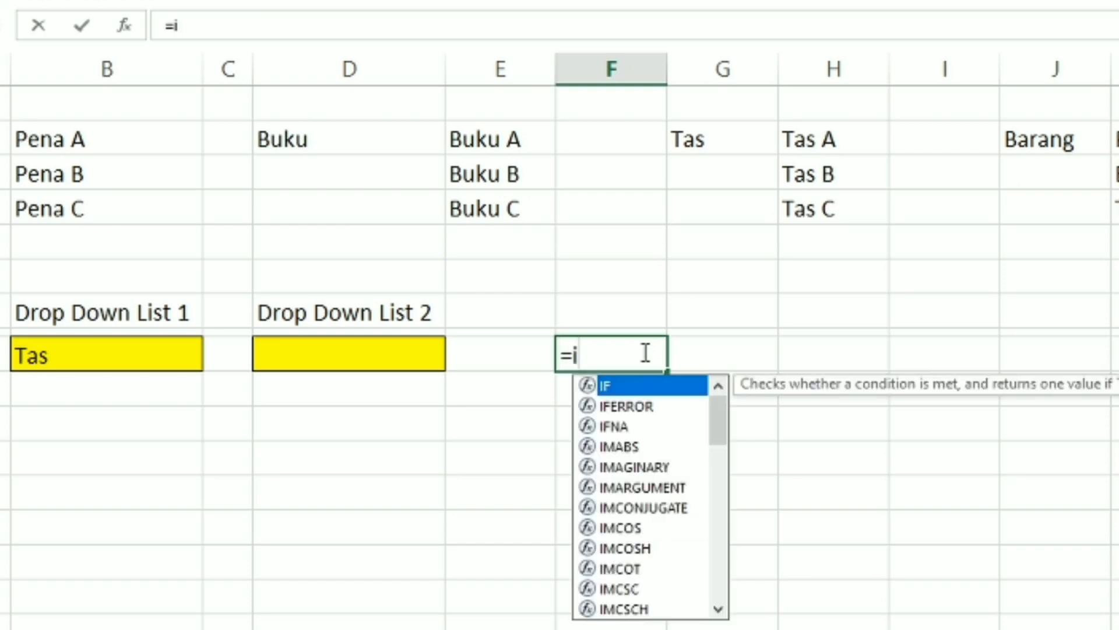
pyautogui.write('f(')
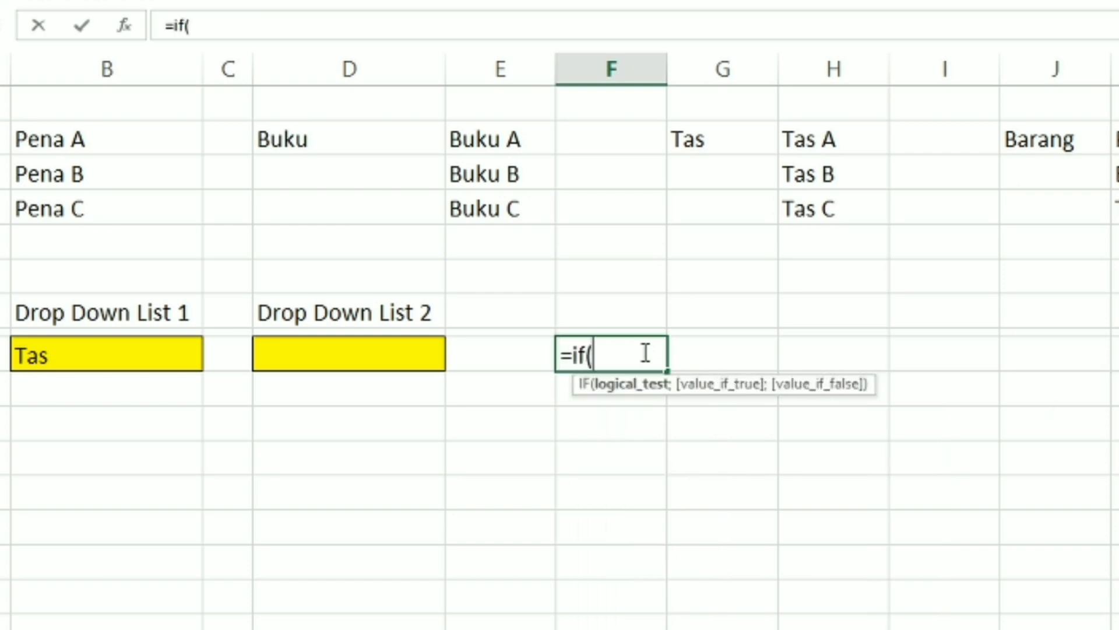
pyautogui.click(106, 353)
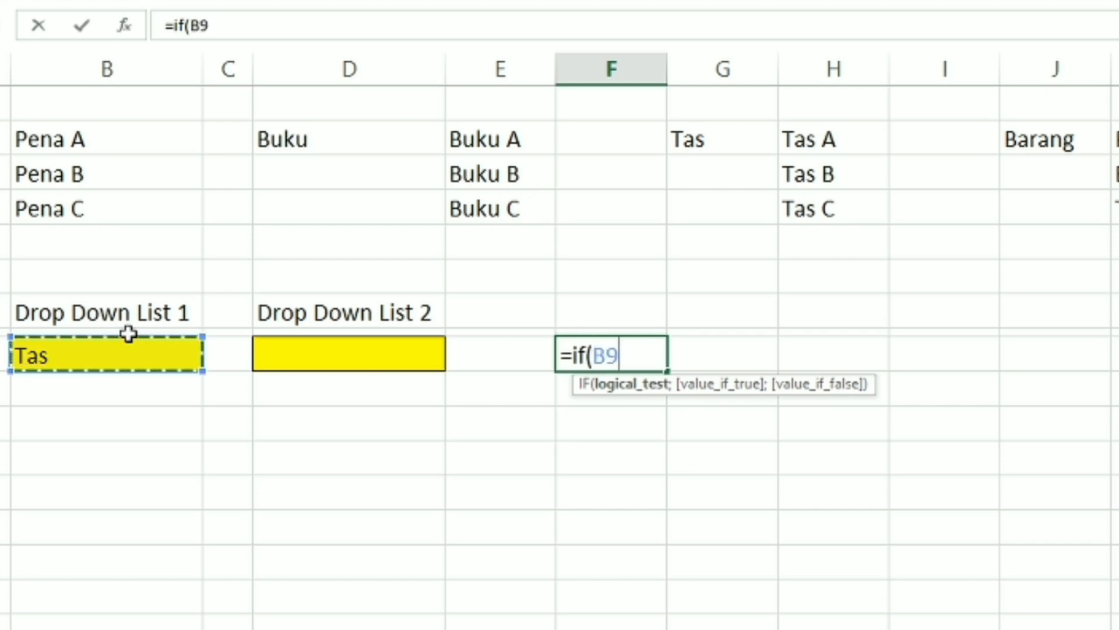
pyautogui.write('=')
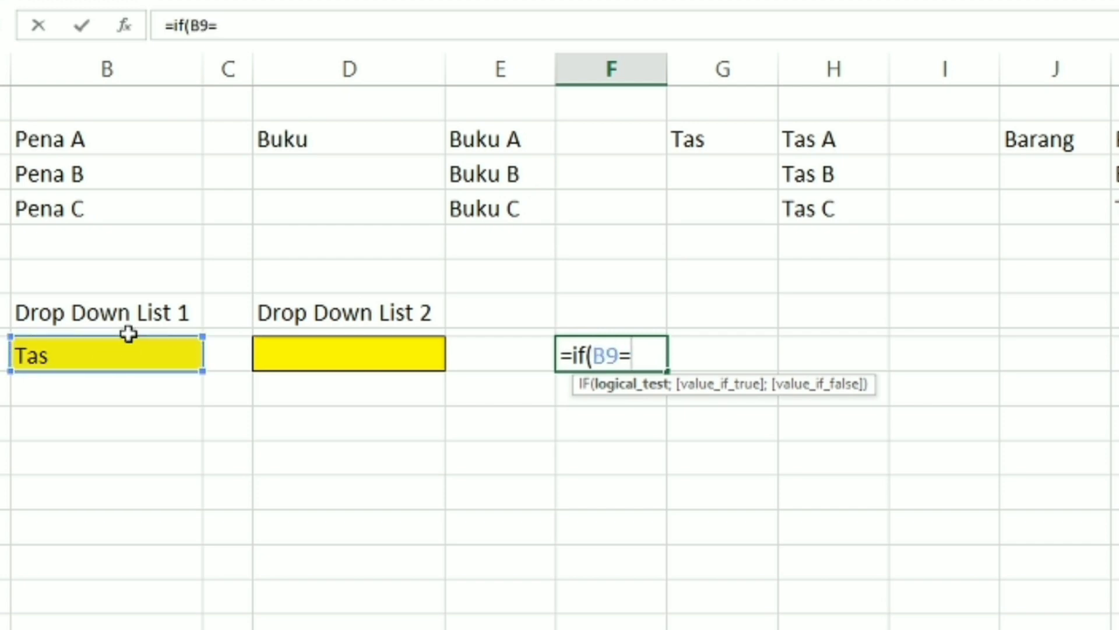
pyautogui.write('"Pena')
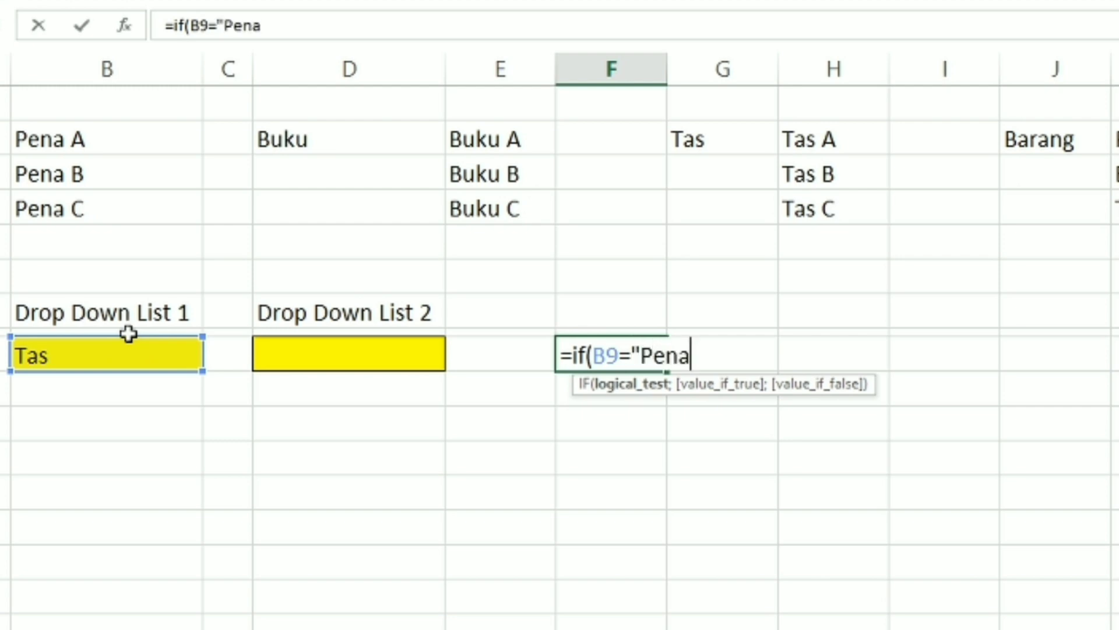
pyautogui.write('";')
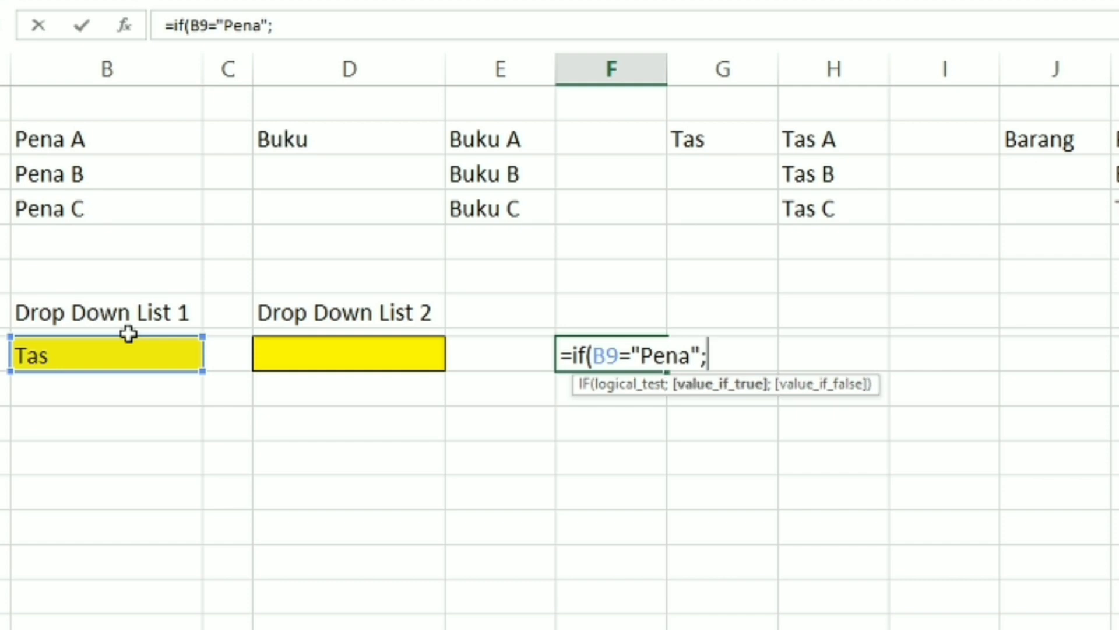
pyautogui.write('pena')
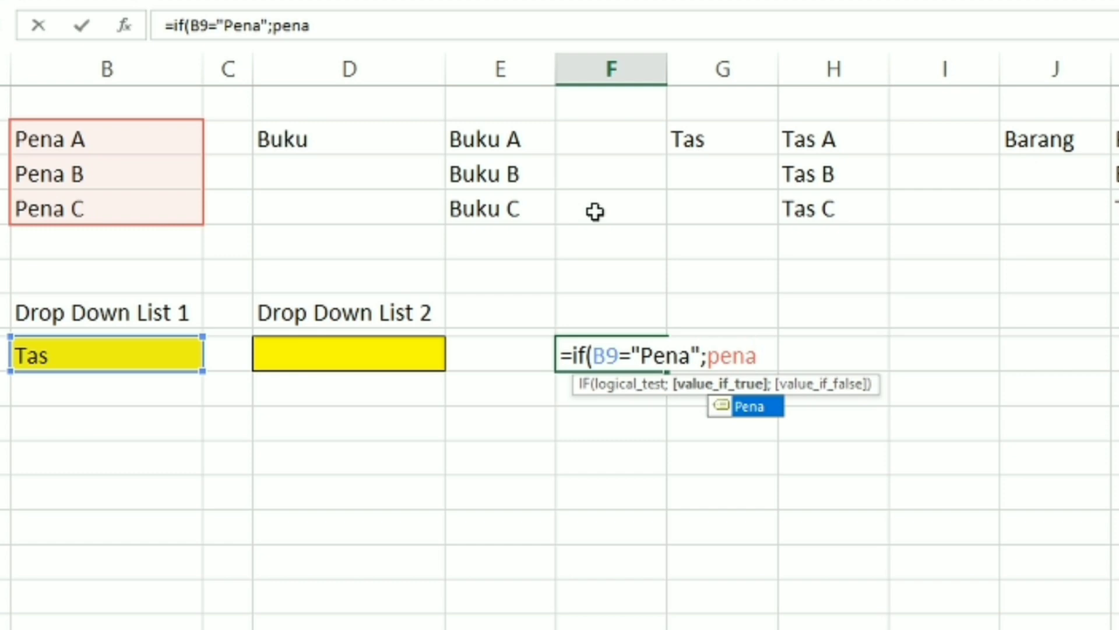
# Extend the F9 formula with a nested IF returning the named range buku when B9 equals "Buku"
pyautogui.write(';uf')
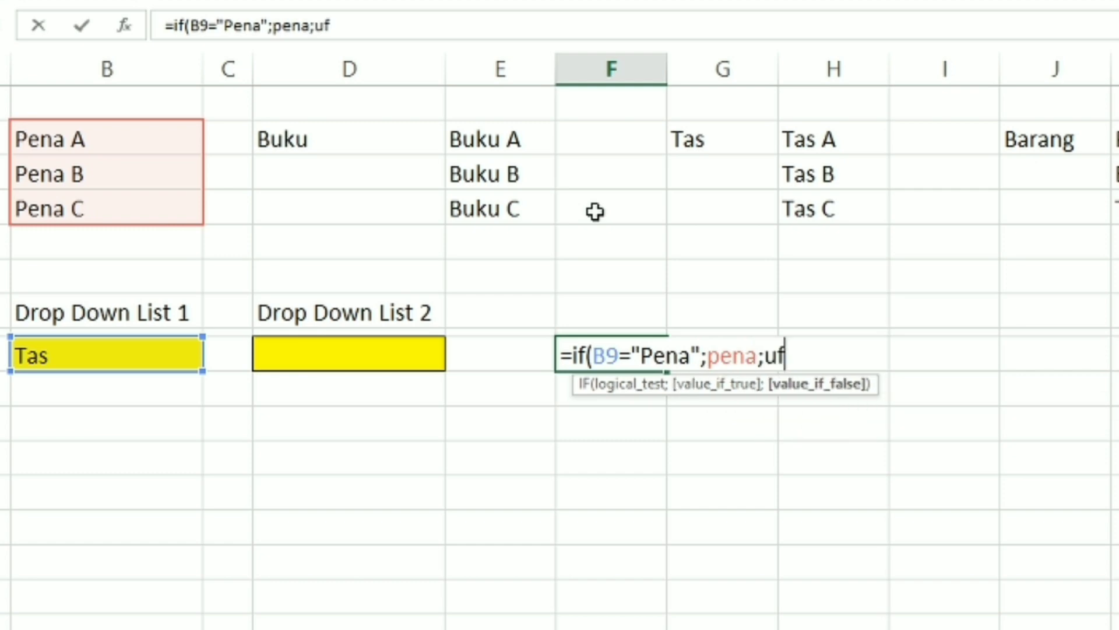
pyautogui.press('BackSpace')
pyautogui.press('BackSpace')
pyautogui.write('if(')
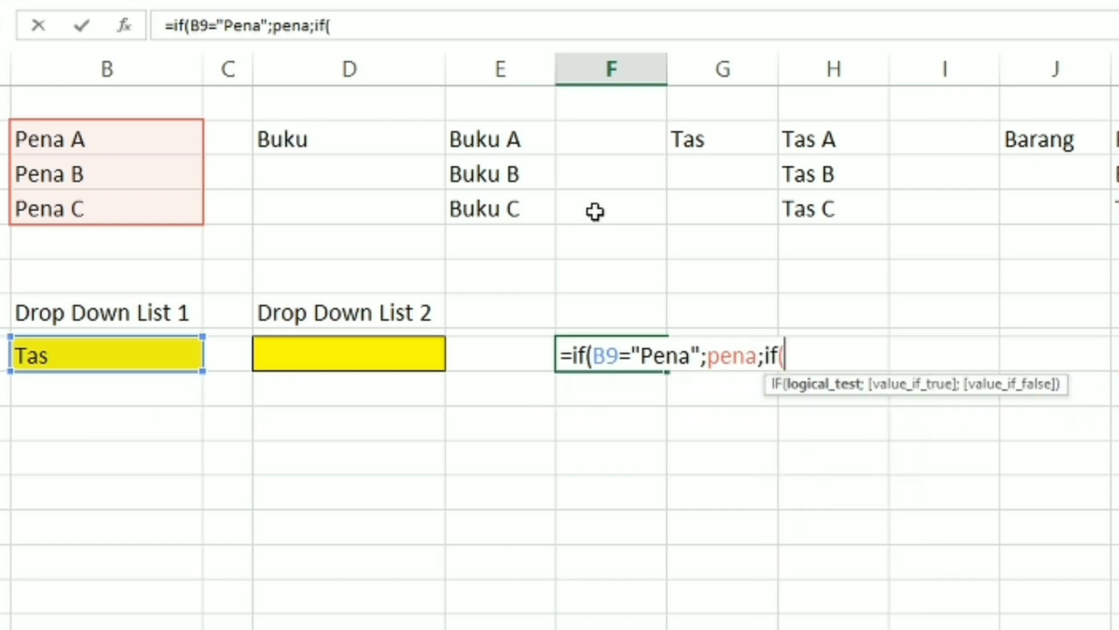
pyautogui.click(155, 349)
pyautogui.write('=')
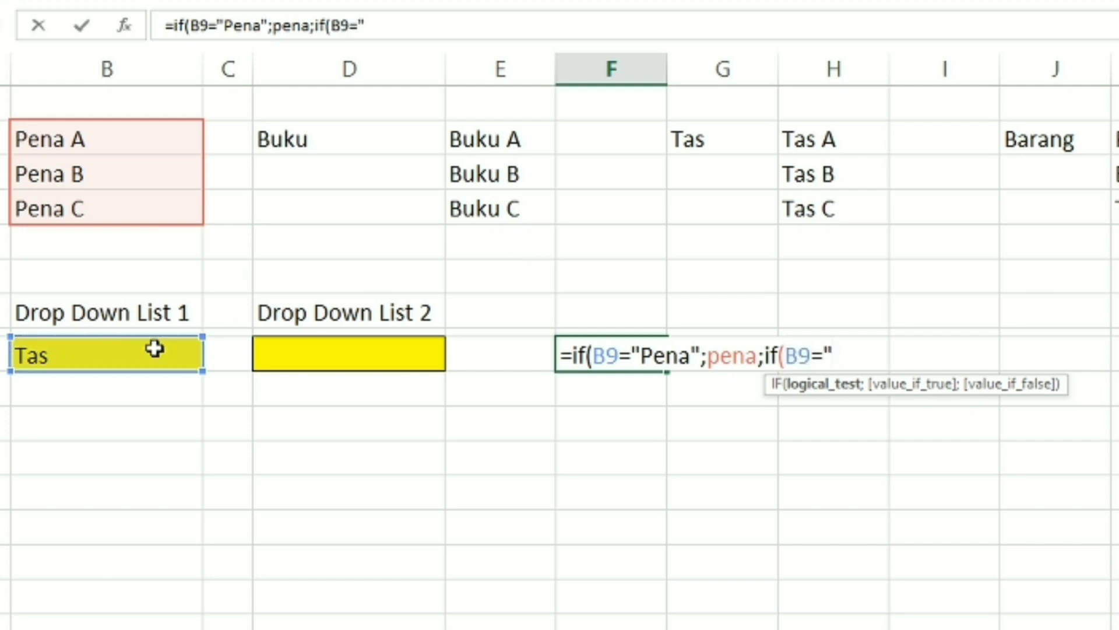
pyautogui.write('"')
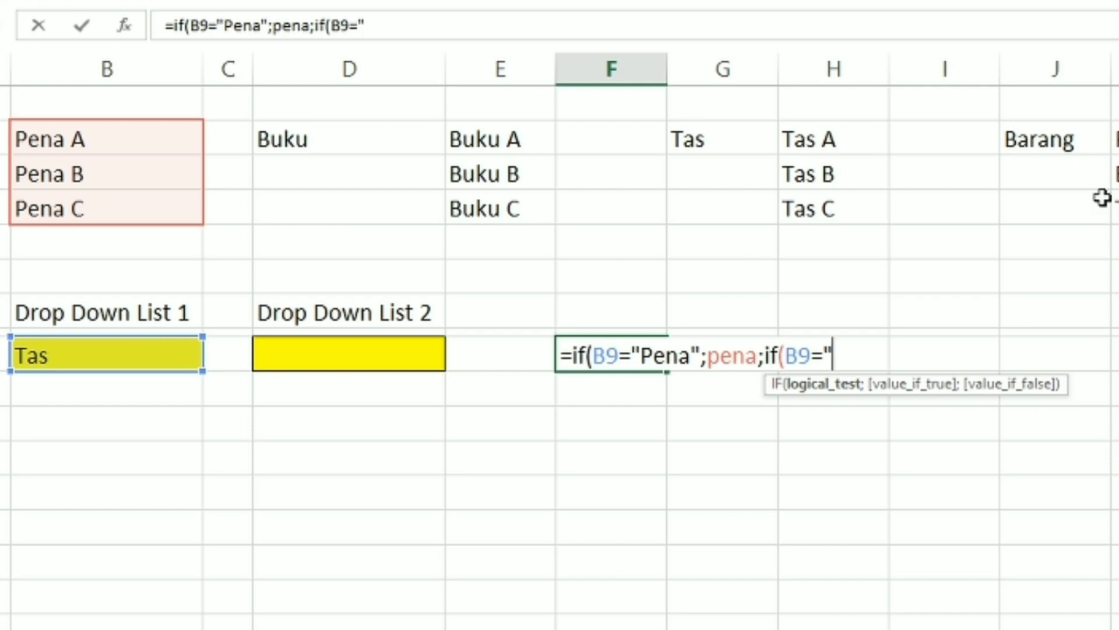
pyautogui.write('Buku')
pyautogui.write('";')
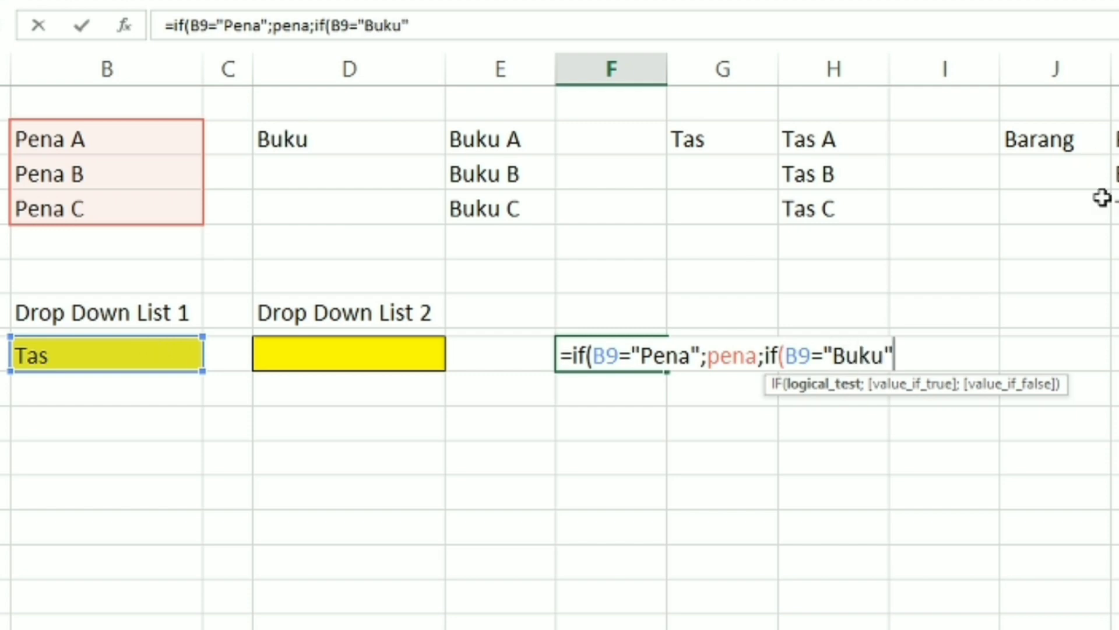
pyautogui.write('buku')
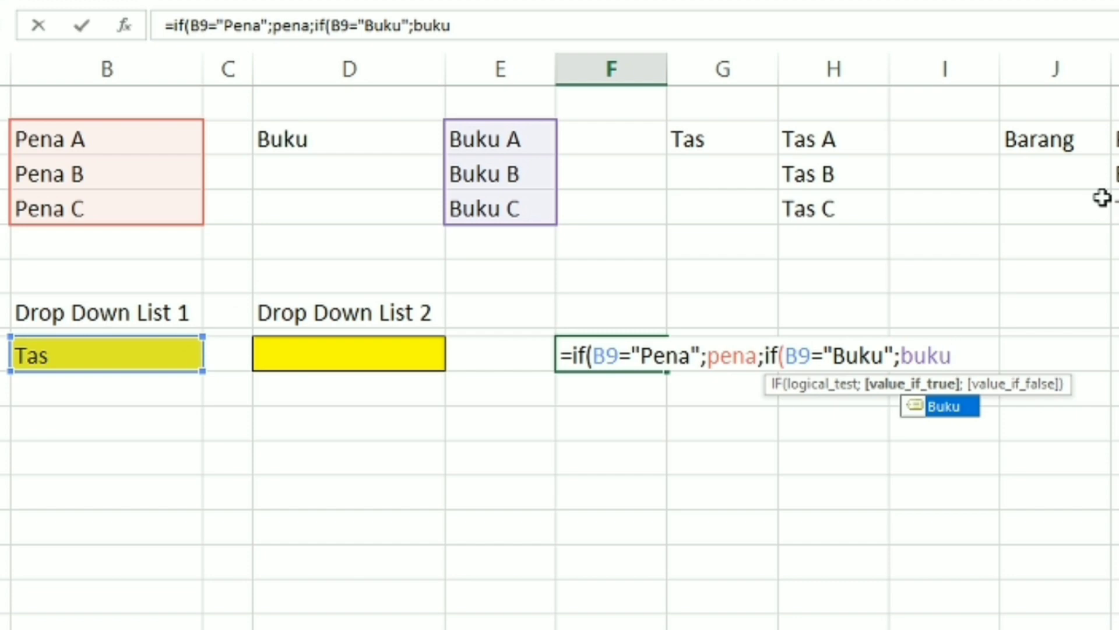
# Complete the F9 formula with a third nested IF returning the named range Tas when B9 equals "Tas", and enter it
pyautogui.write(';if')
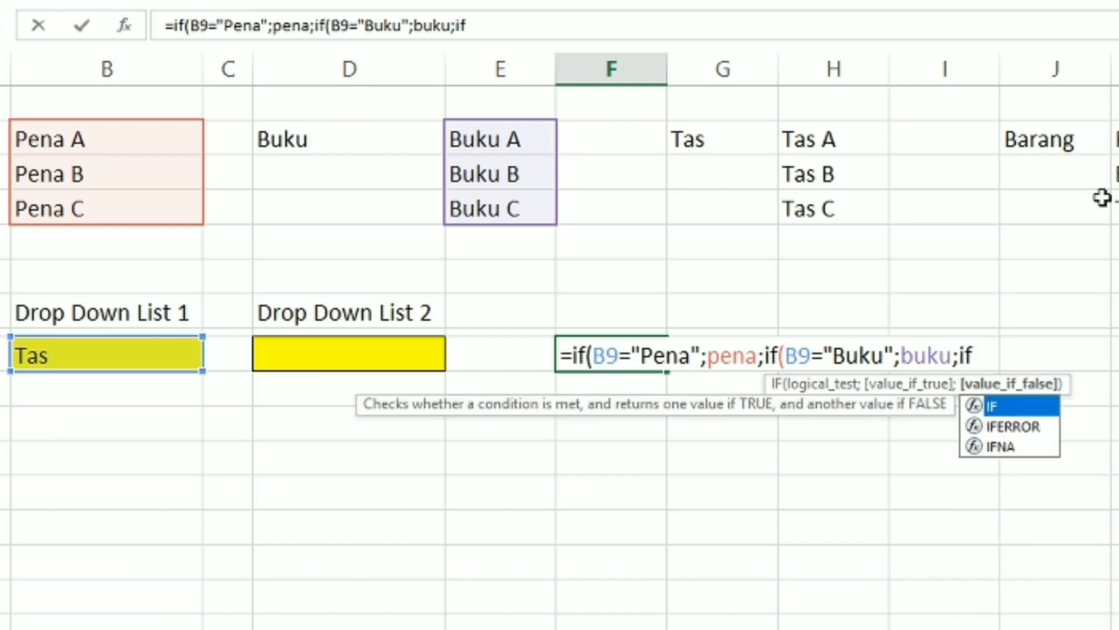
pyautogui.write('(')
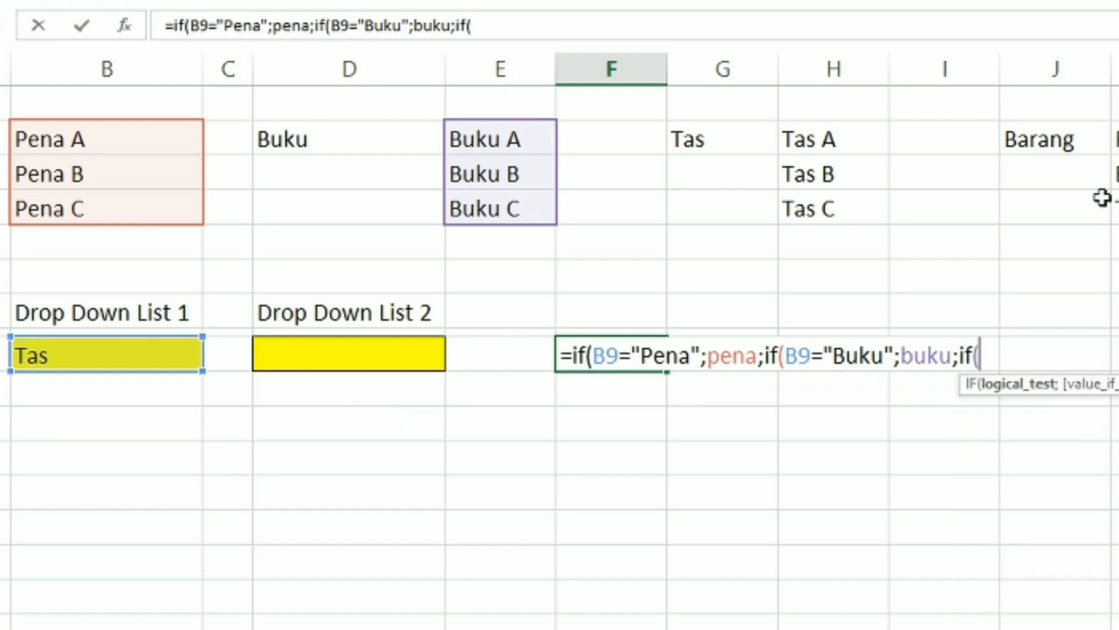
pyautogui.click(59, 356)
pyautogui.write('=')
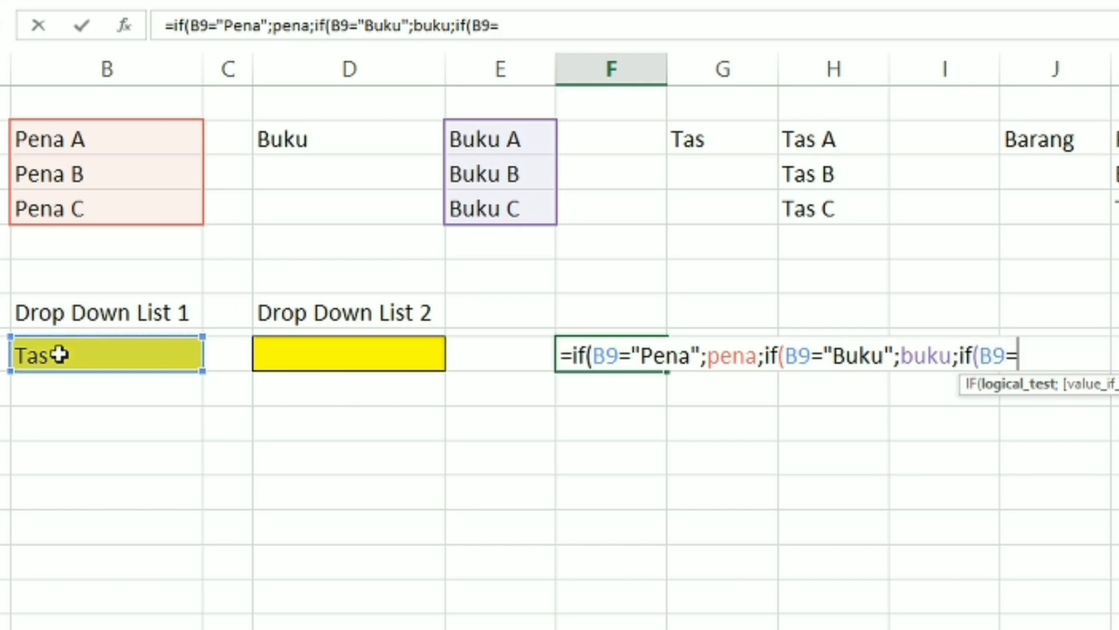
pyautogui.write('"Tas"')
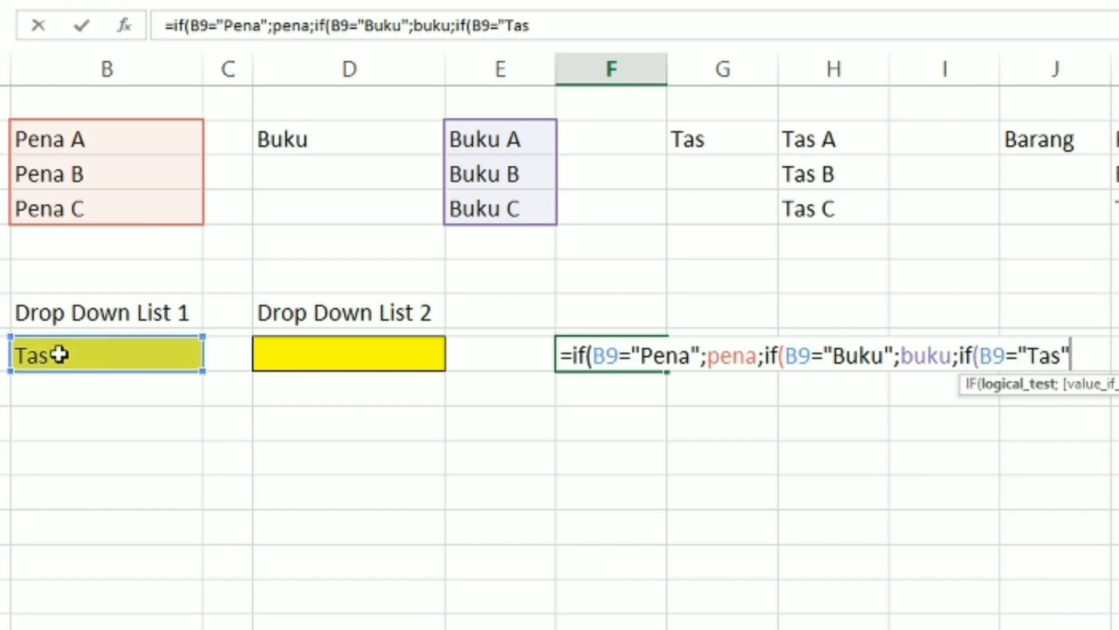
pyautogui.write(';Tas')
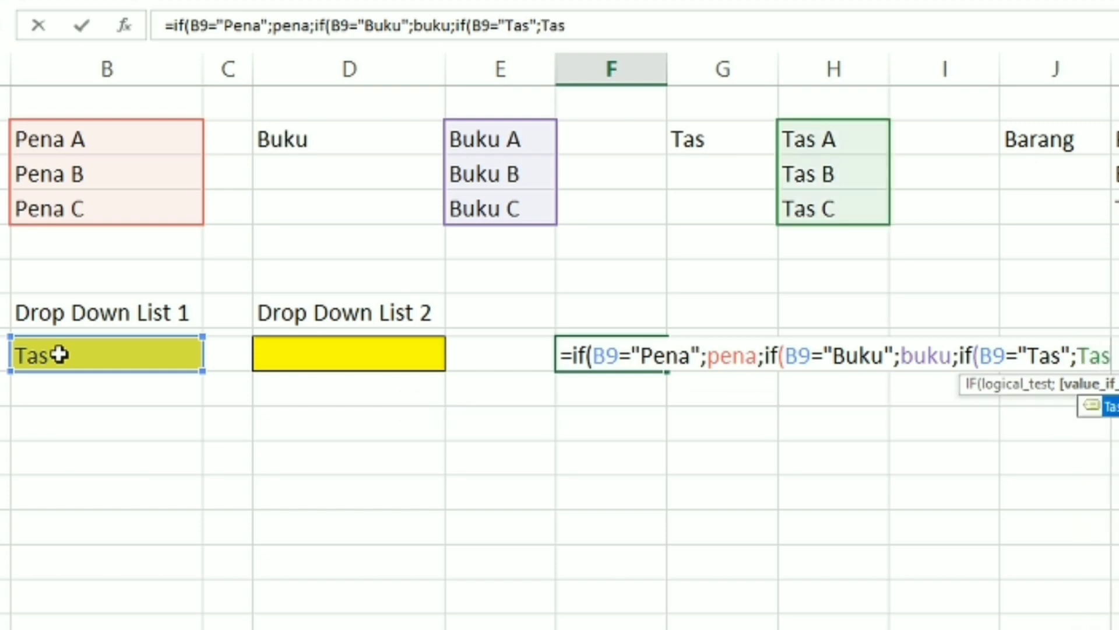
pyautogui.write(')))')
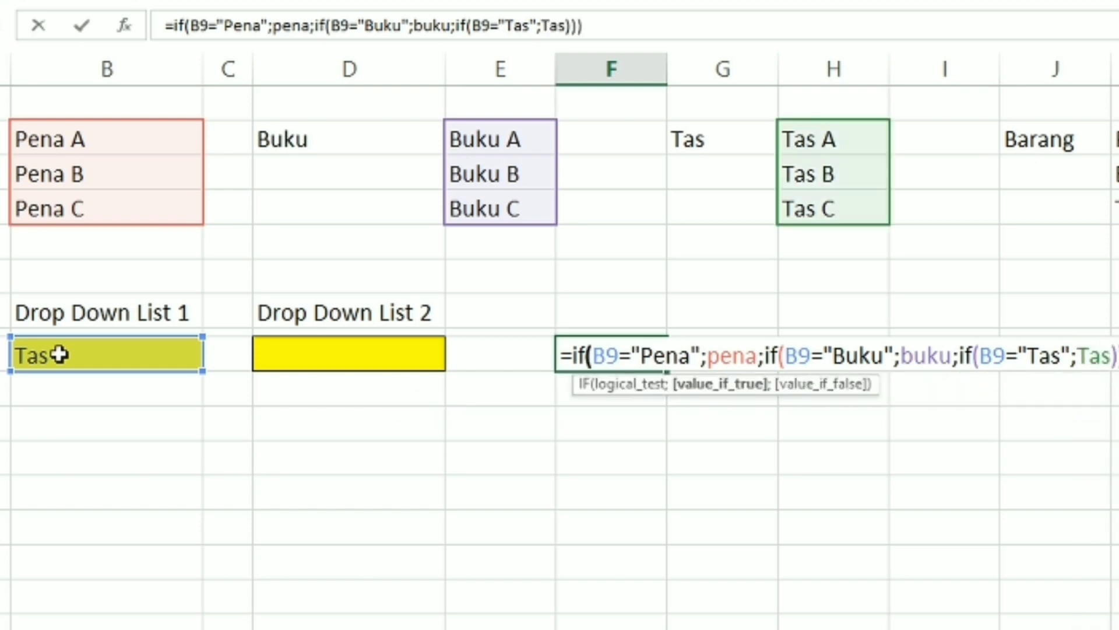
pyautogui.press('Return')
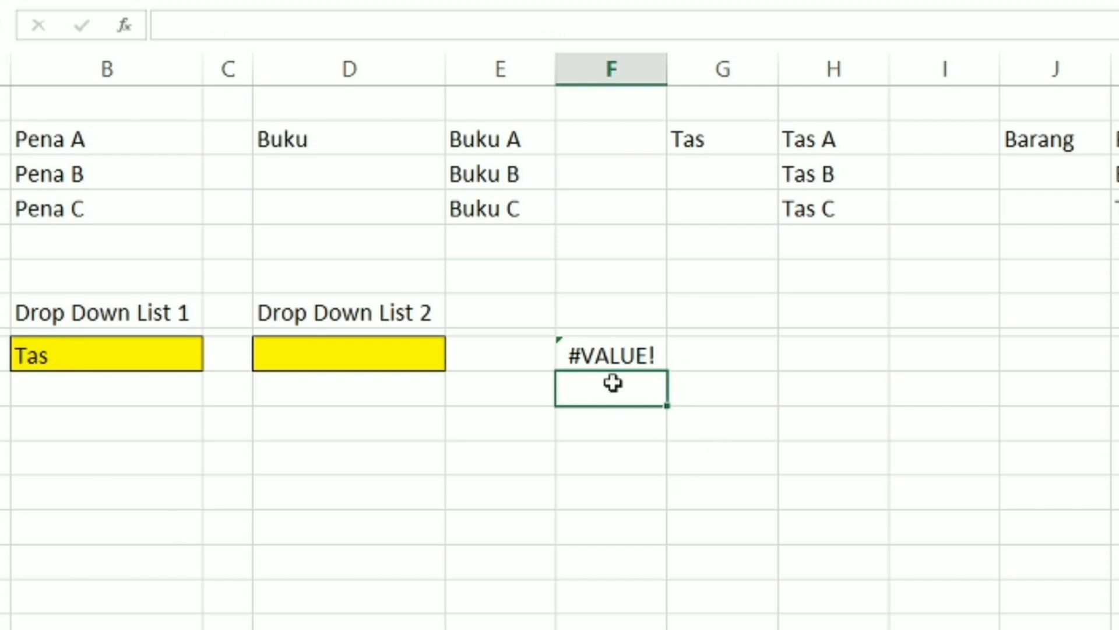
# Make all three B9 references in the F9 formula absolute as $B$9
pyautogui.click(607, 355)
pyautogui.click(203, 28)
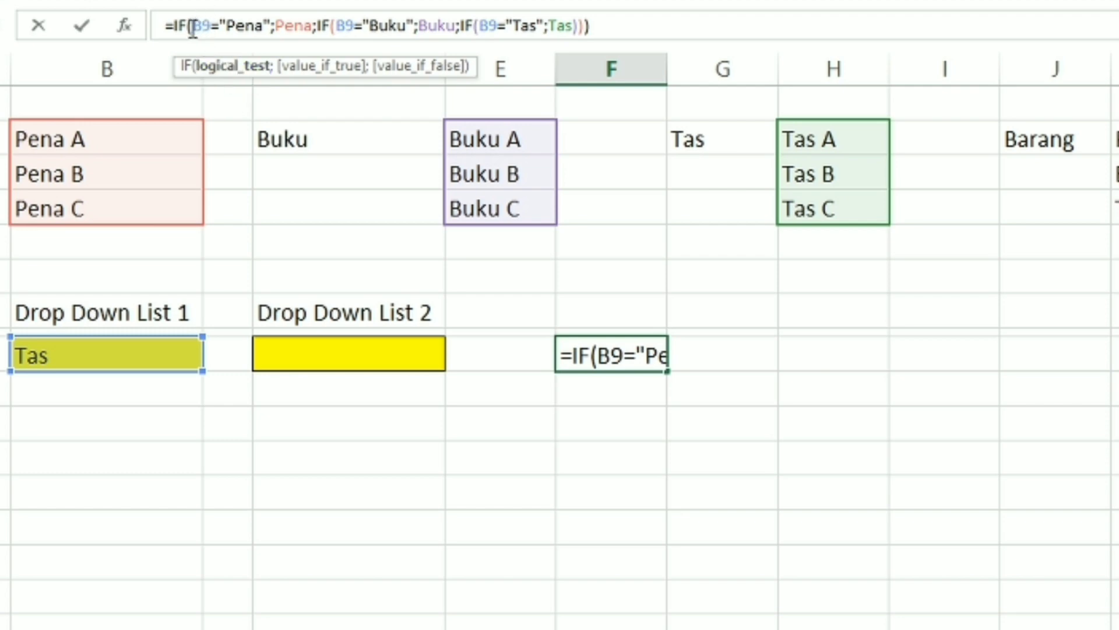
pyautogui.press('F4')
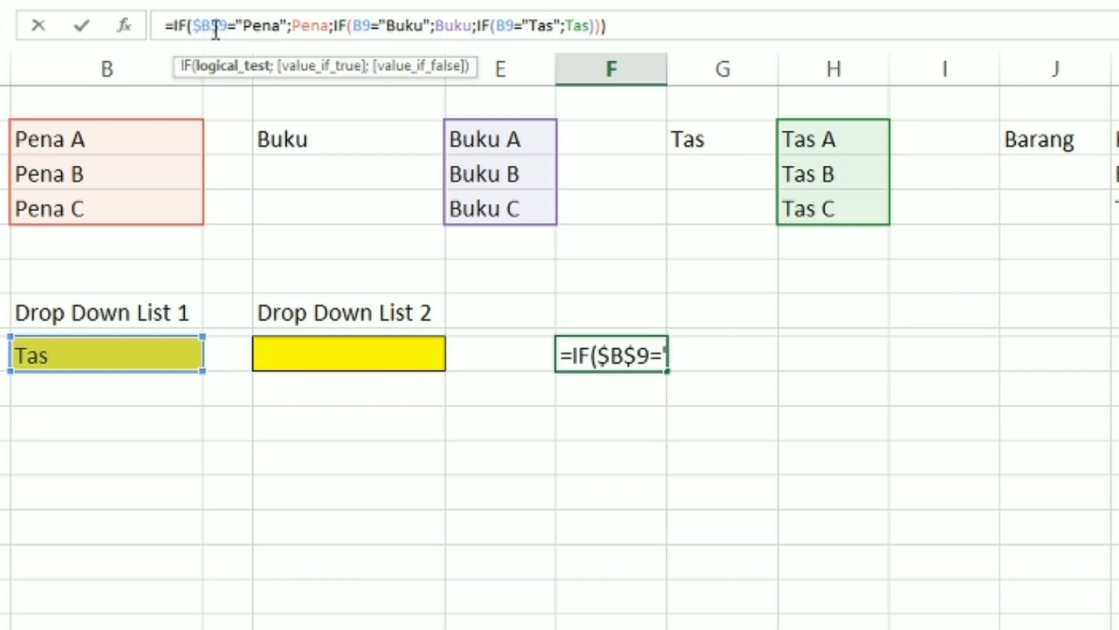
pyautogui.click(365, 26)
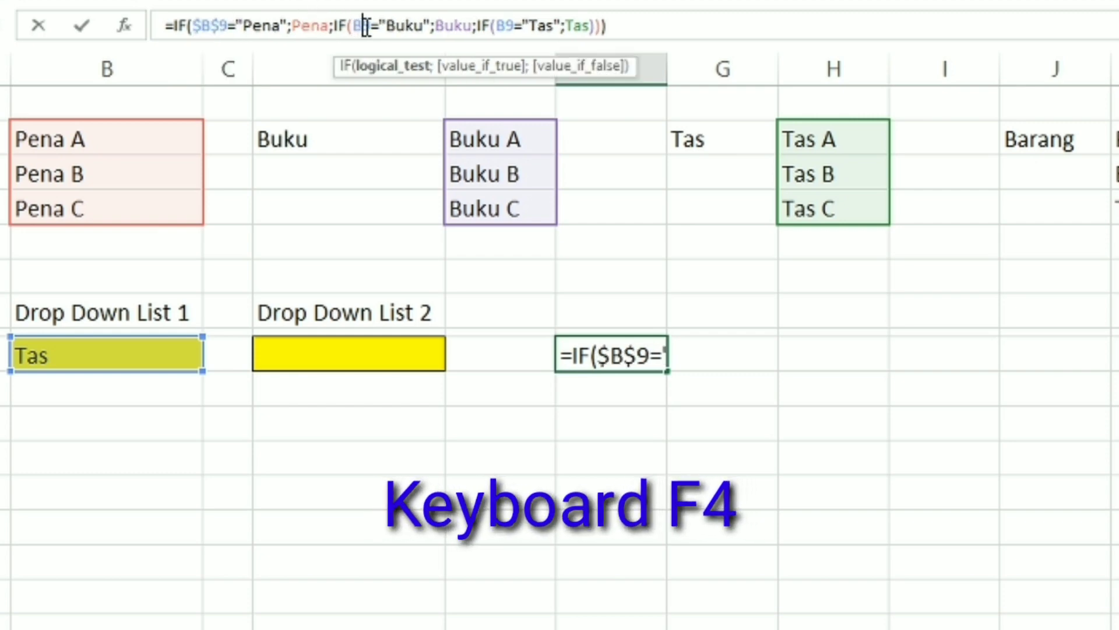
pyautogui.press('F4')
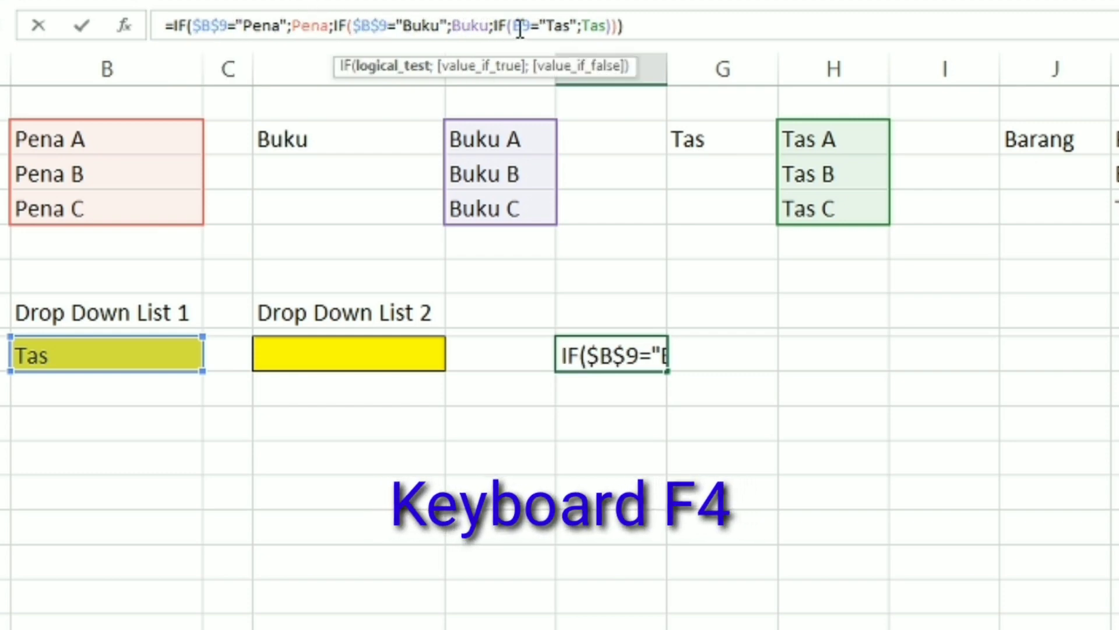
pyautogui.click(521, 28)
pyautogui.press('F4')
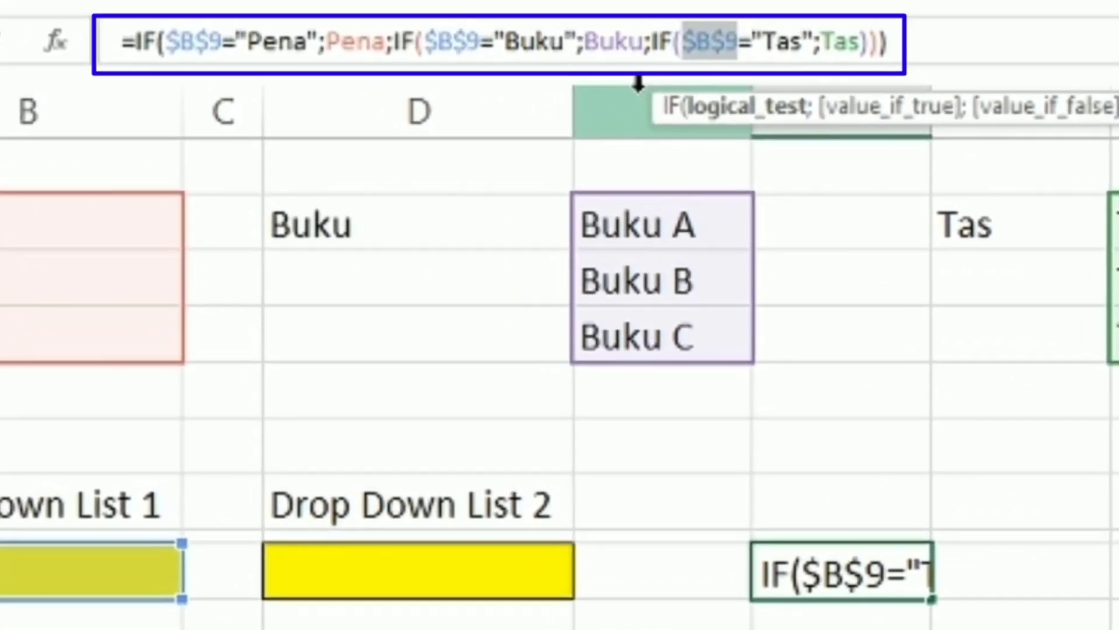
pyautogui.press('Return')
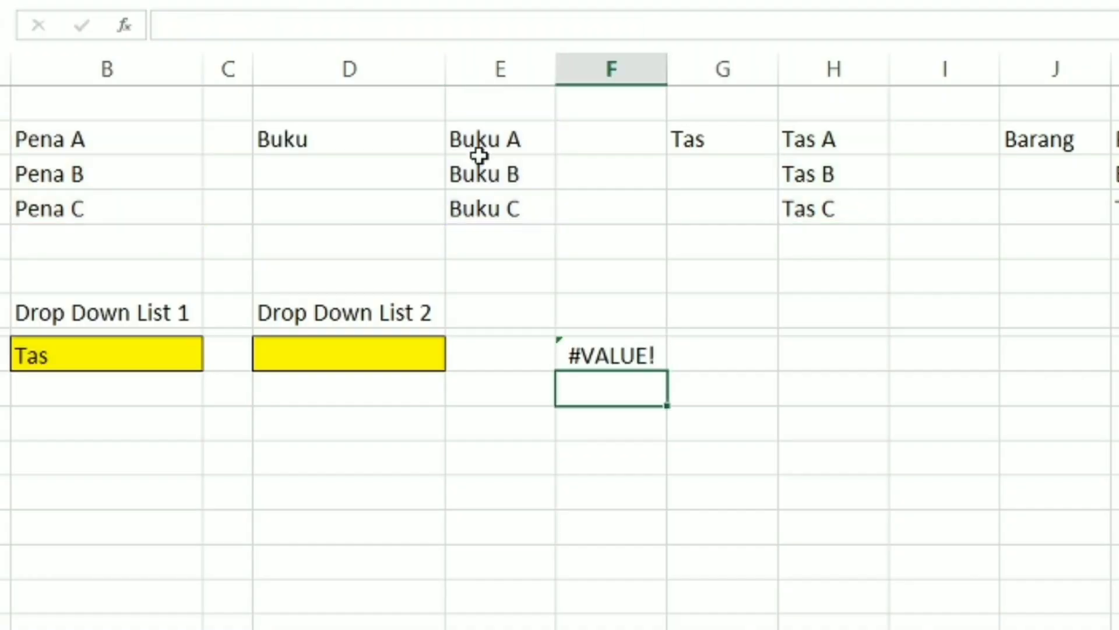
# Copy the complete text of the IF formula in F9 and leave cell editing
pyautogui.click(619, 357)
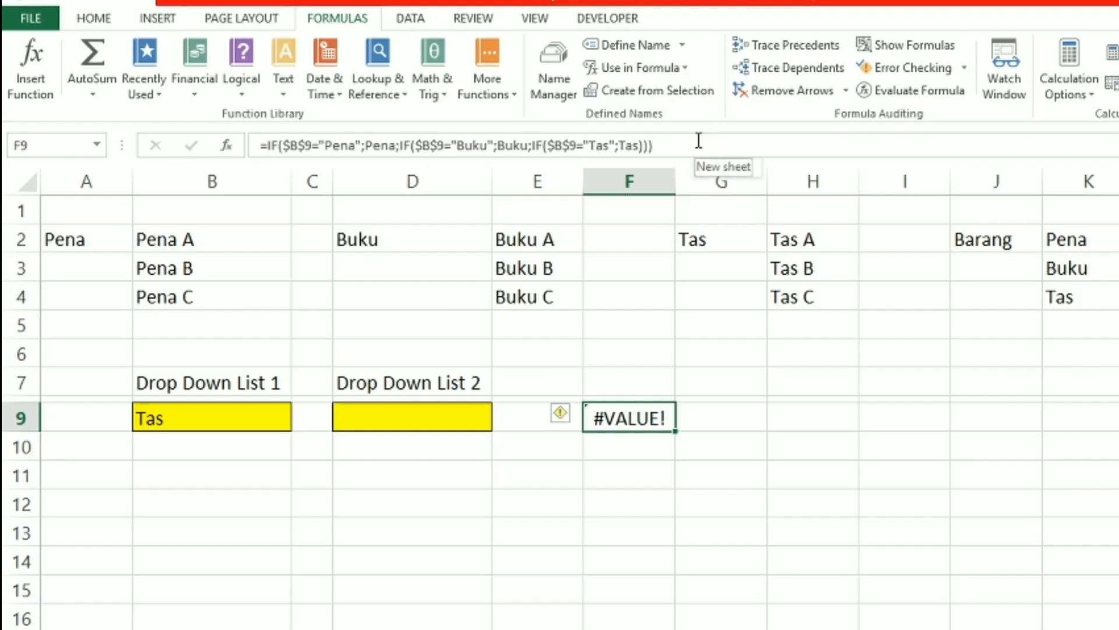
pyautogui.moveTo(689, 144); pyautogui.dragTo(249, 143)
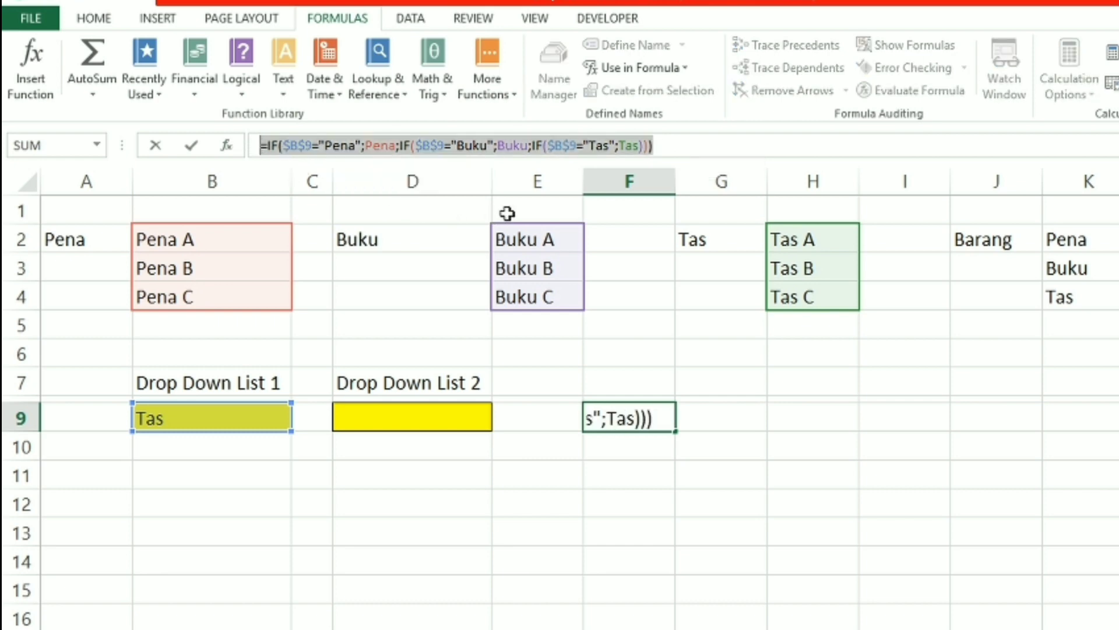
pyautogui.press('Escape')
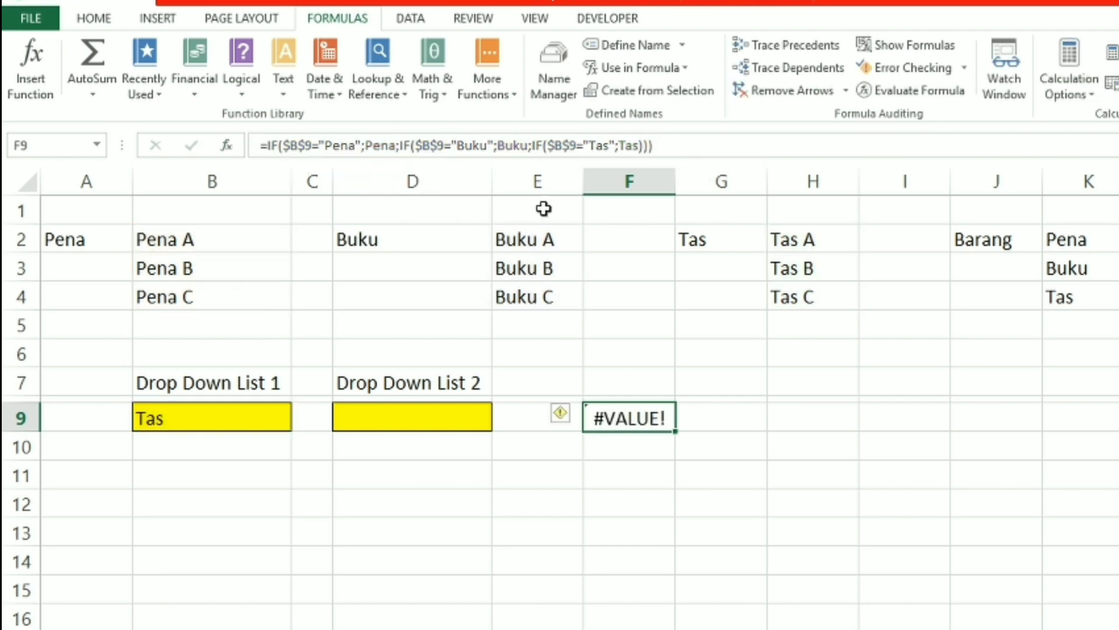
# Apply List data validation to D9 with the copied nested IF formula as its source
pyautogui.click(410, 420)
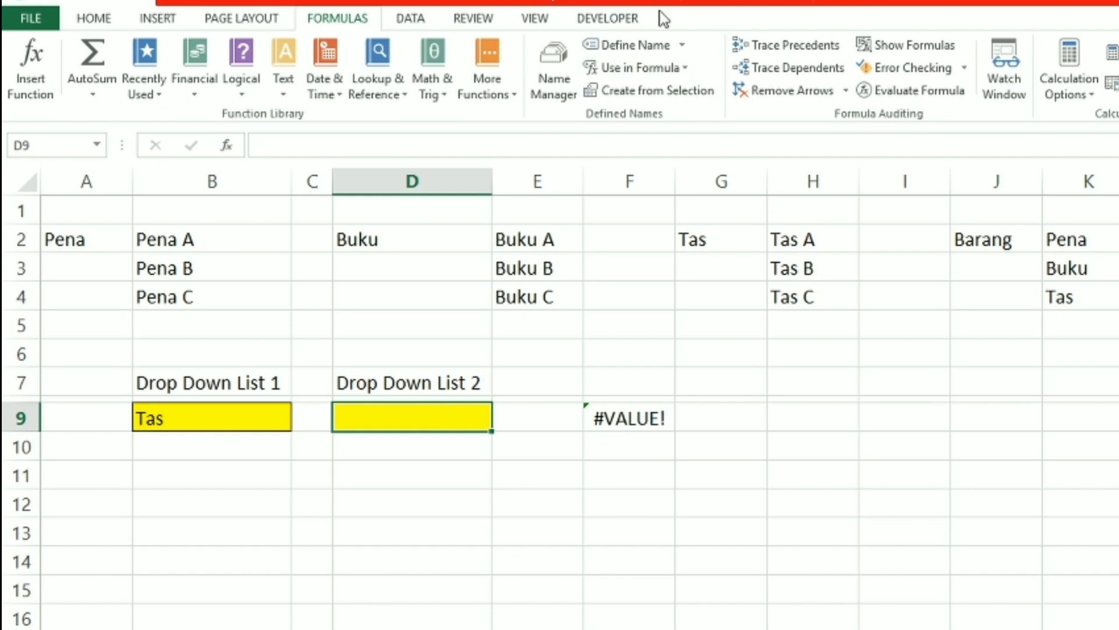
pyautogui.click(410, 20)
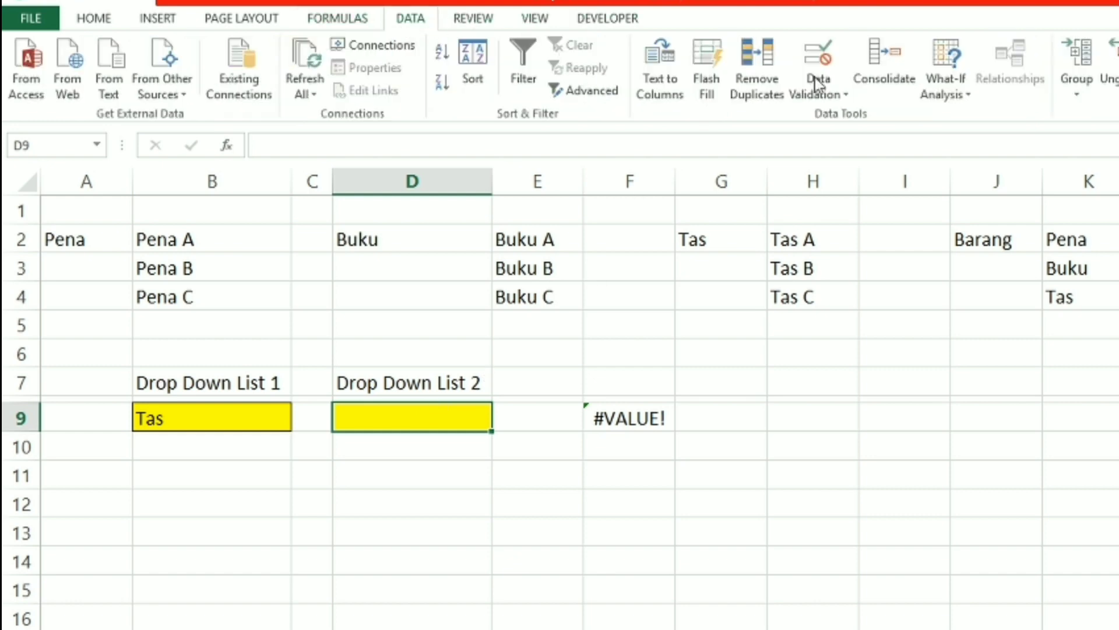
pyautogui.click(843, 87)
pyautogui.click(845, 117)
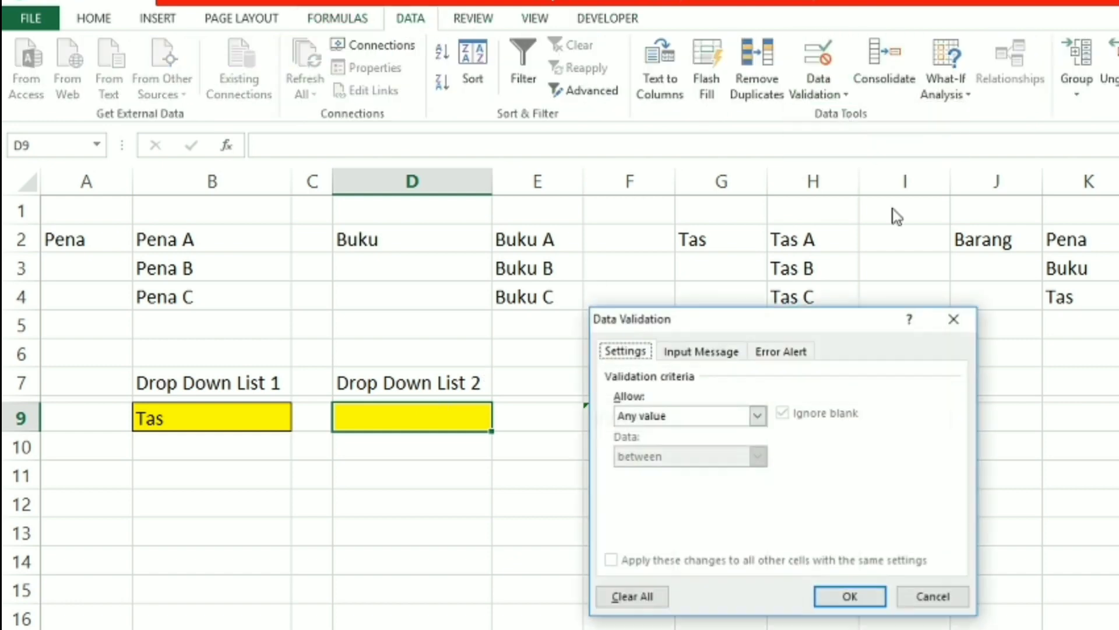
pyautogui.click(756, 415)
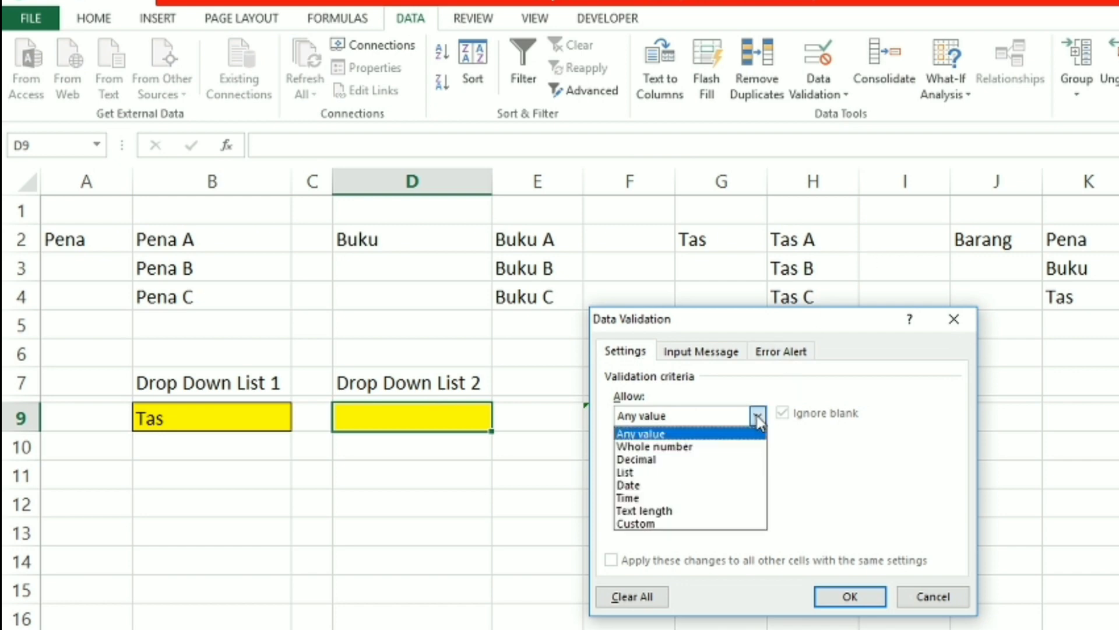
pyautogui.click(699, 473)
pyautogui.click(694, 493)
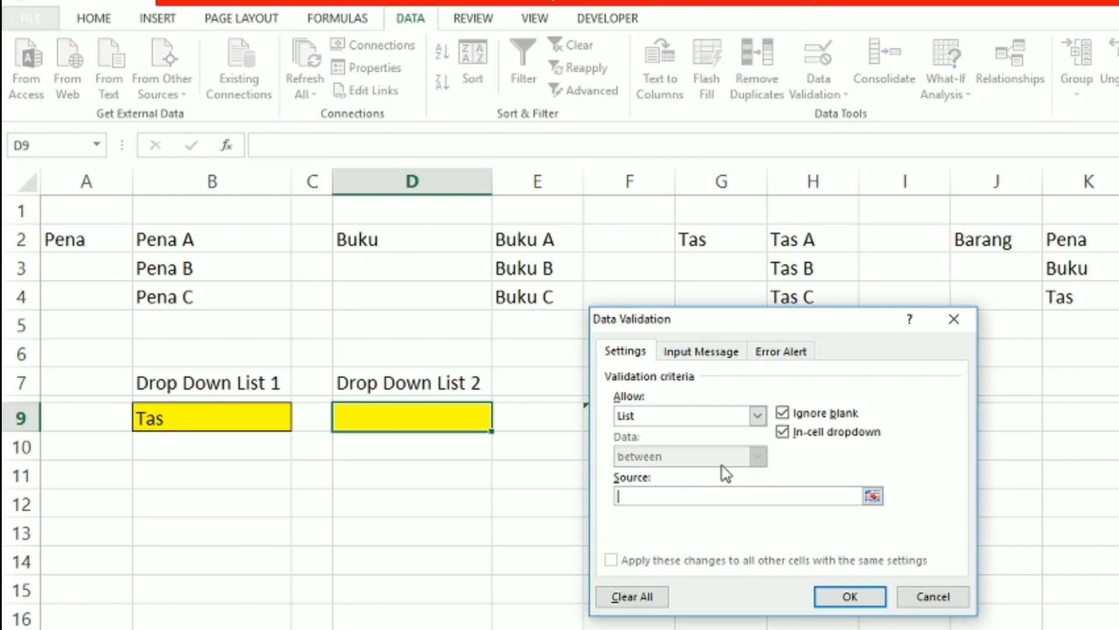
pyautogui.hotkey('ctrl', 'v')
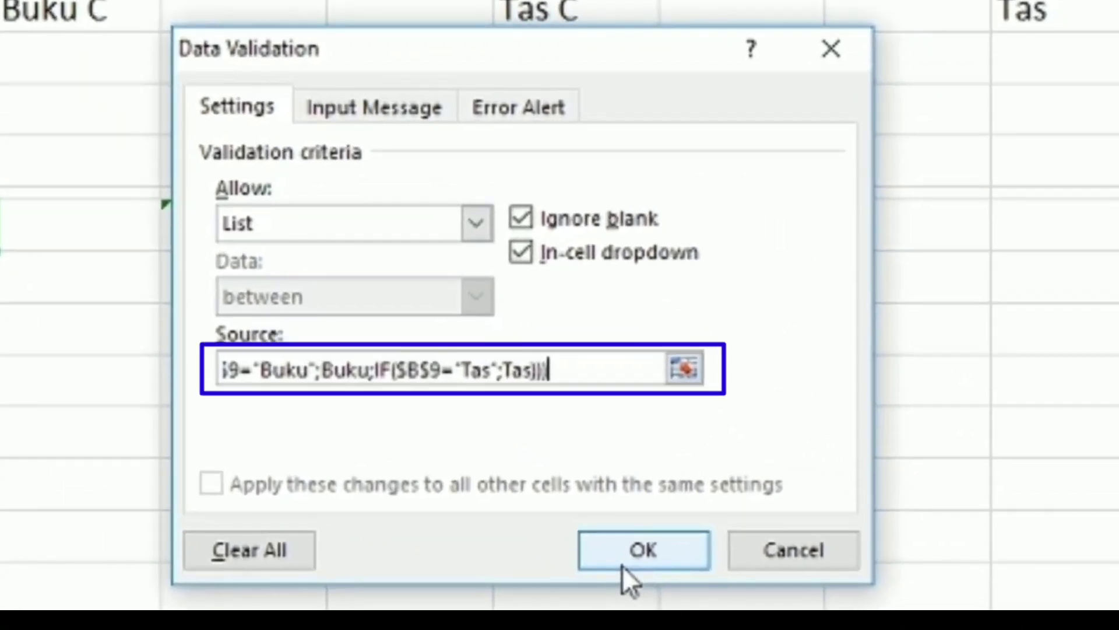
pyautogui.click(621, 564)
# Test the dependent lists by picking Tas A in D9, and Pena in B9 with Pena B in D9
pyautogui.click(502, 423)
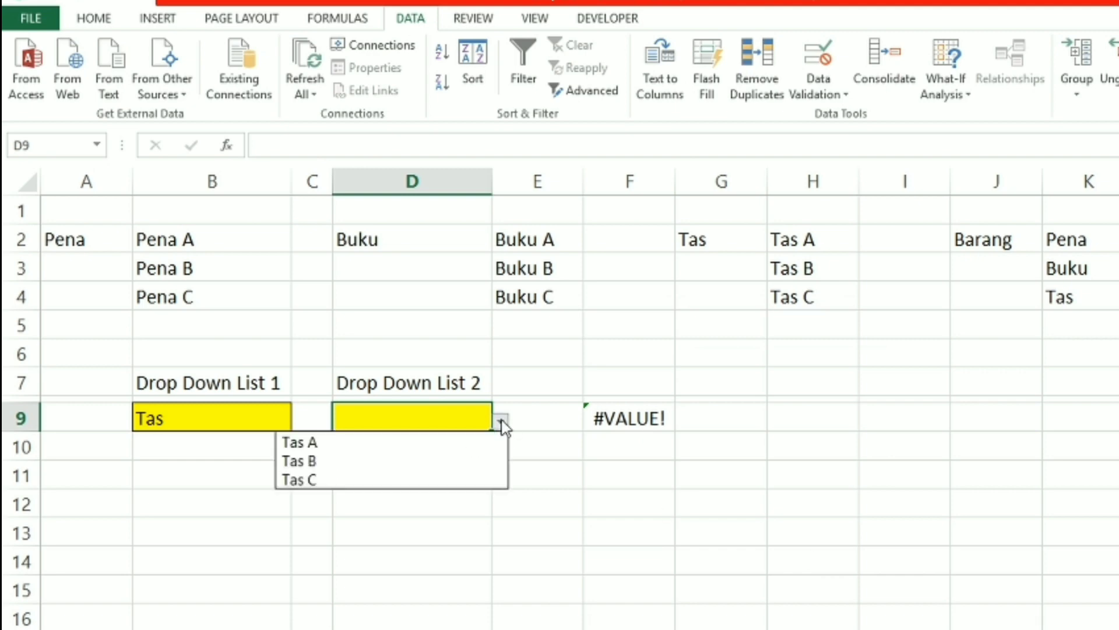
pyautogui.click(471, 446)
pyautogui.click(265, 417)
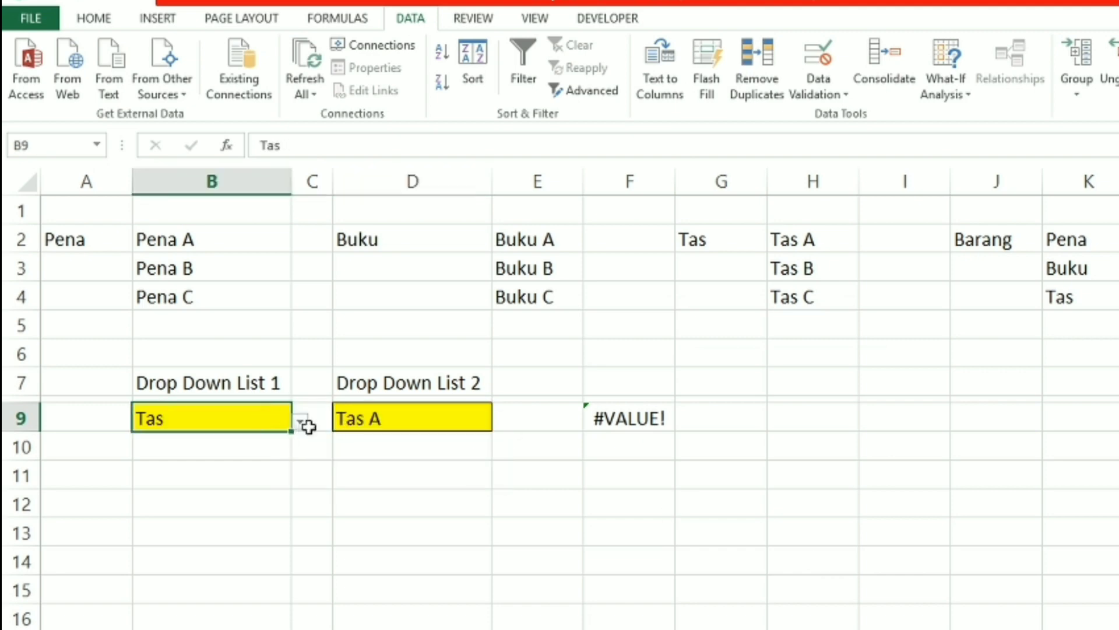
pyautogui.click(301, 422)
pyautogui.click(267, 443)
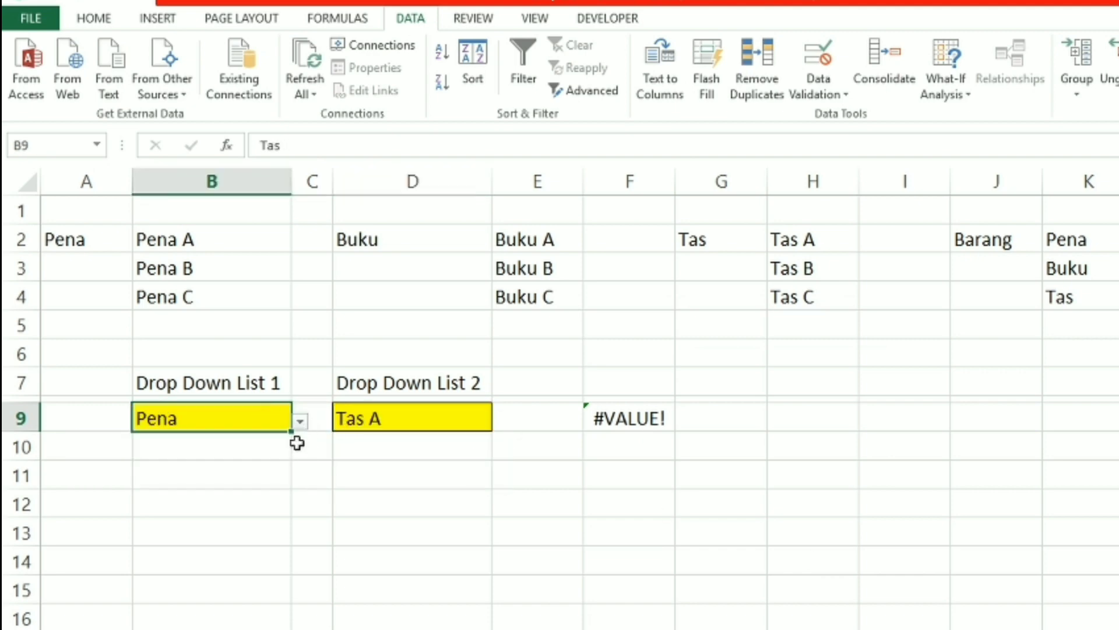
pyautogui.click(441, 415)
pyautogui.click(501, 421)
pyautogui.click(464, 461)
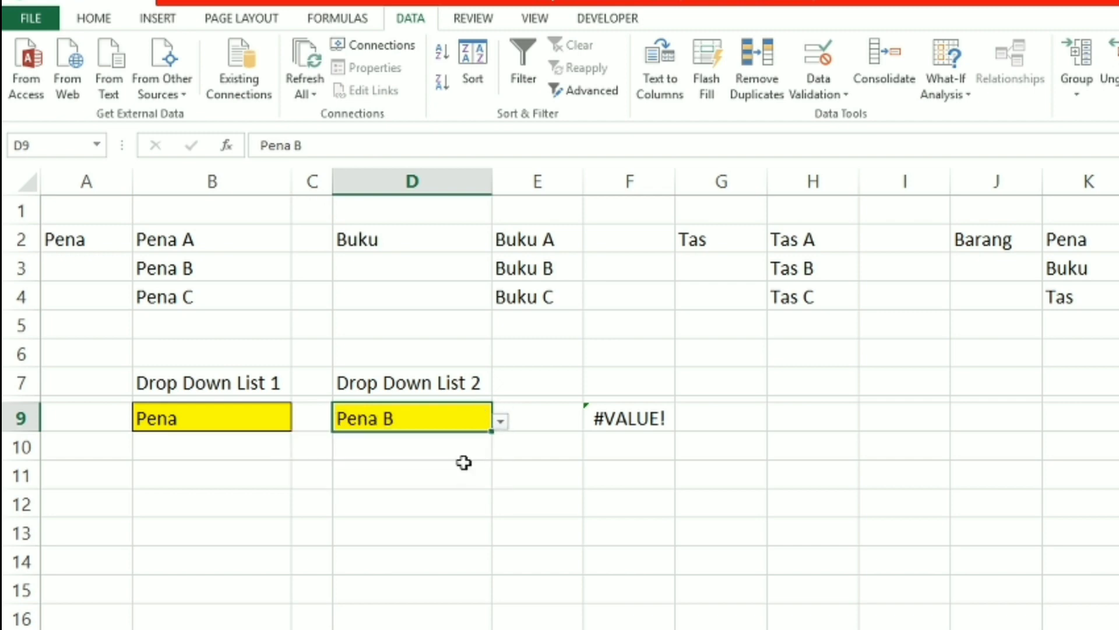
# Test the Buku case by picking Buku in B9 and Buku B in D9
pyautogui.click(240, 426)
pyautogui.click(301, 422)
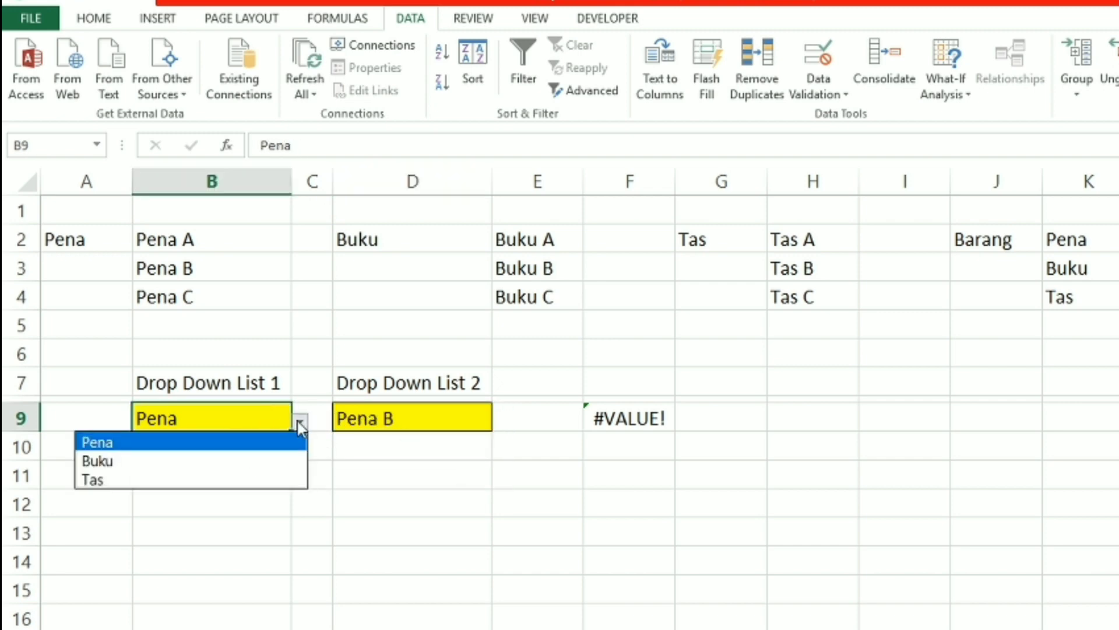
pyautogui.click(257, 461)
pyautogui.click(430, 418)
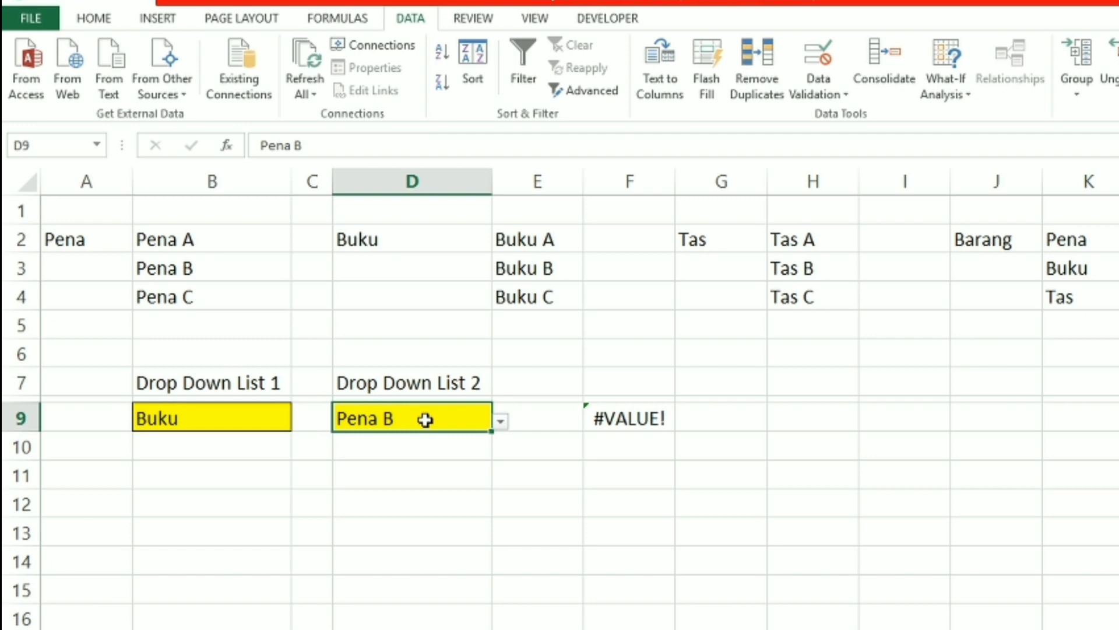
pyautogui.click(499, 417)
pyautogui.click(467, 465)
# Test the Tas case by picking Tas in B9 and Tas C in D9
pyautogui.click(271, 418)
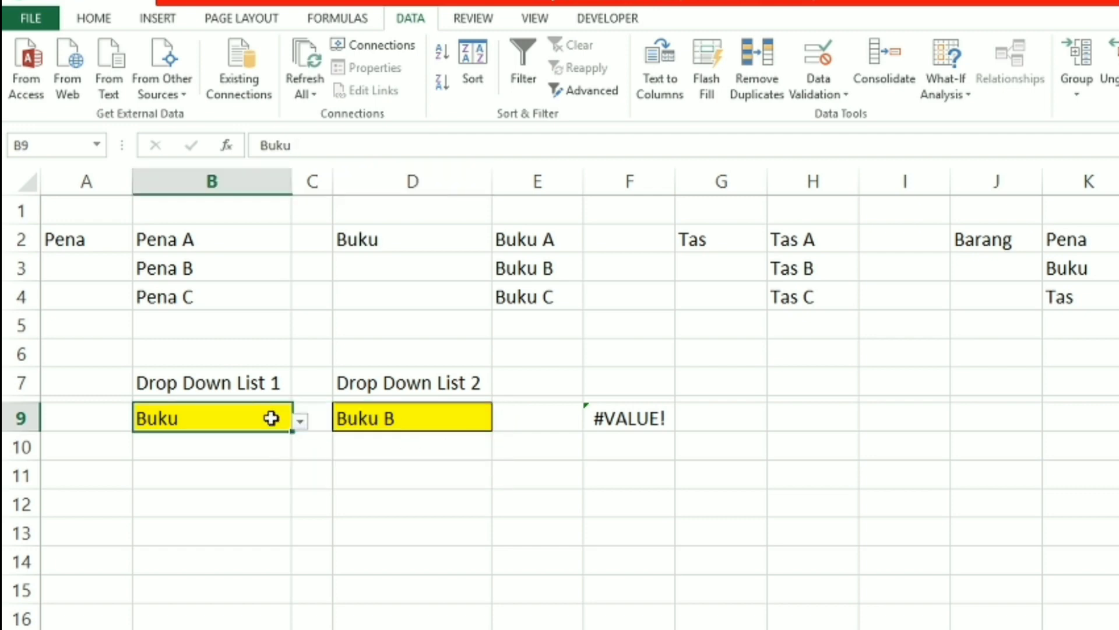
pyautogui.click(301, 421)
pyautogui.click(243, 478)
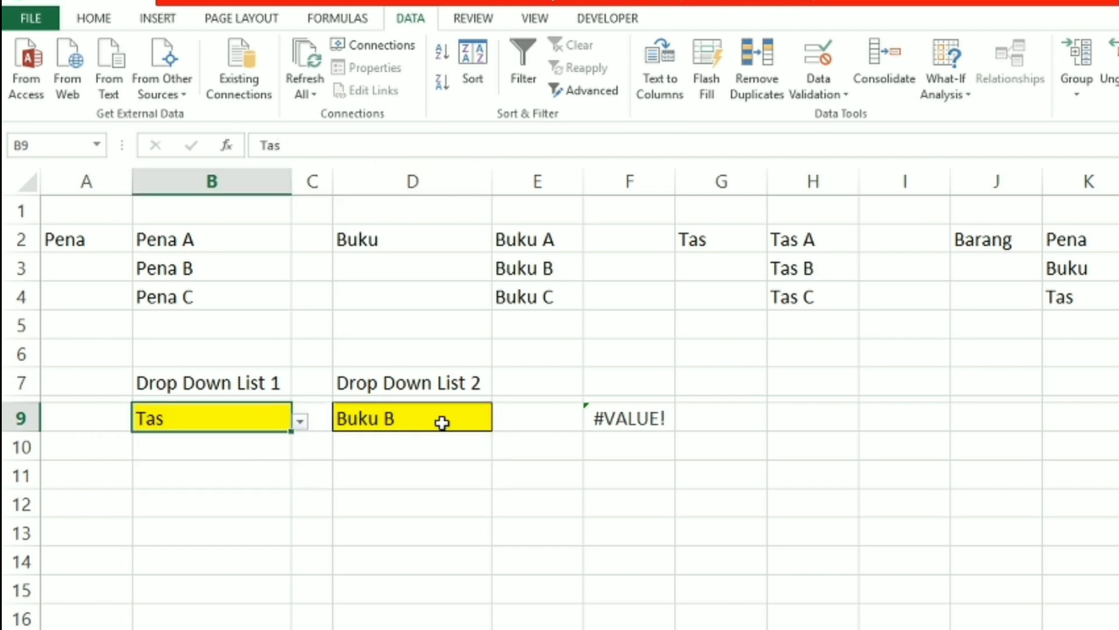
pyautogui.click(440, 419)
pyautogui.click(500, 421)
pyautogui.click(448, 480)
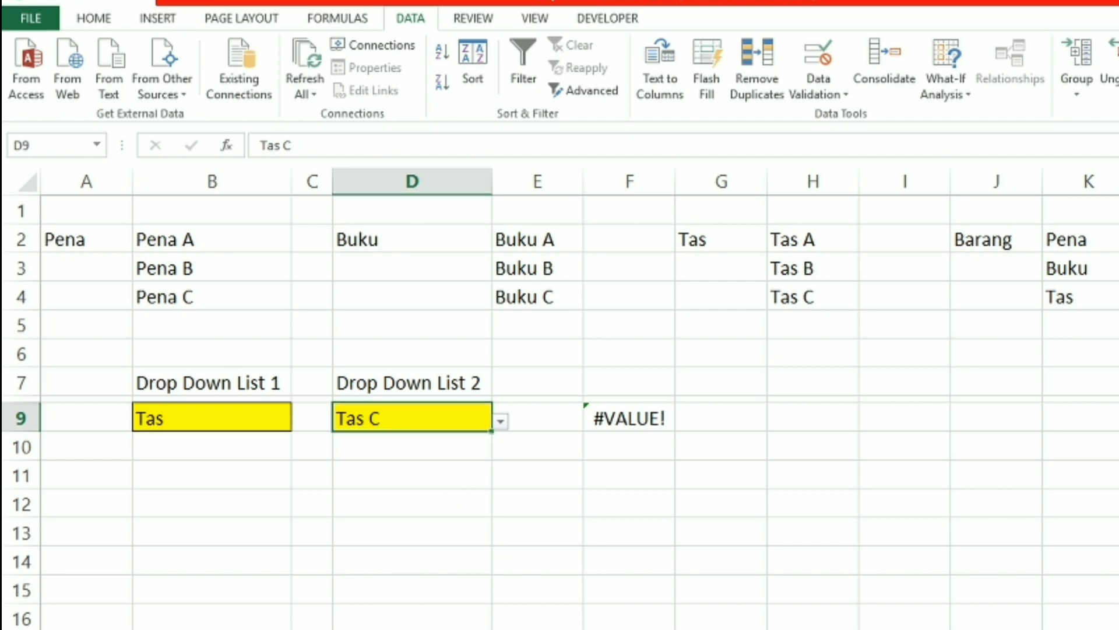
# Switch to the sheet with the Buku to Penggaris item list and clear its yellow cell C2
pyautogui.click(501, 629)
pyautogui.click(562, 376)
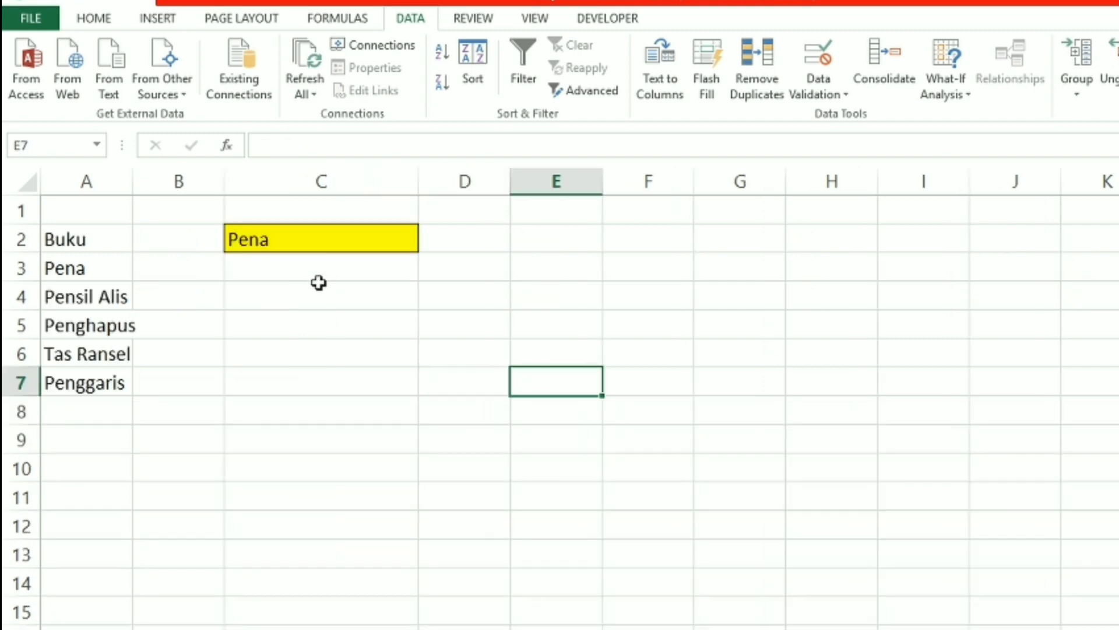
pyautogui.click(325, 249)
pyautogui.press('Delete')
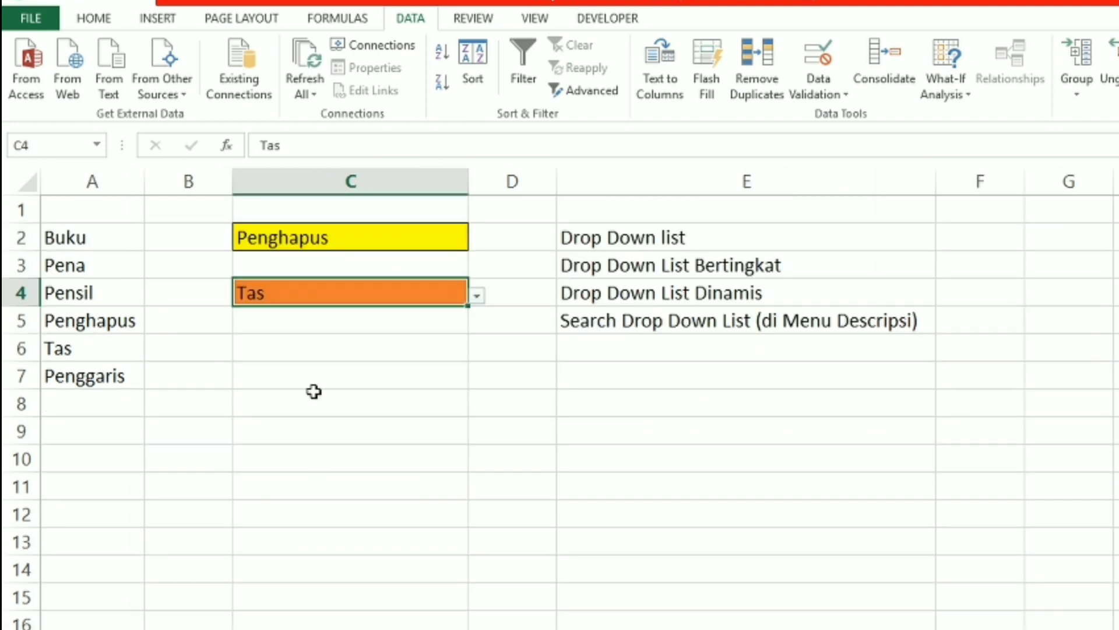
# In the example sheet with the drop-down types listed, pick Buku in C2's drop-down list
pyautogui.click(425, 235)
pyautogui.click(479, 239)
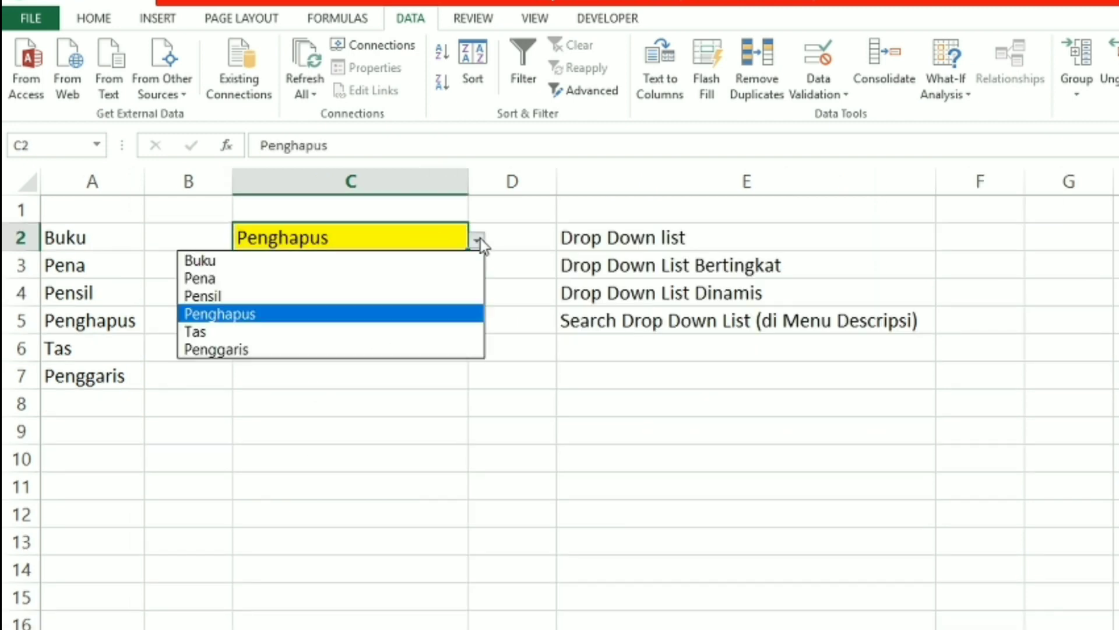
pyautogui.click(432, 260)
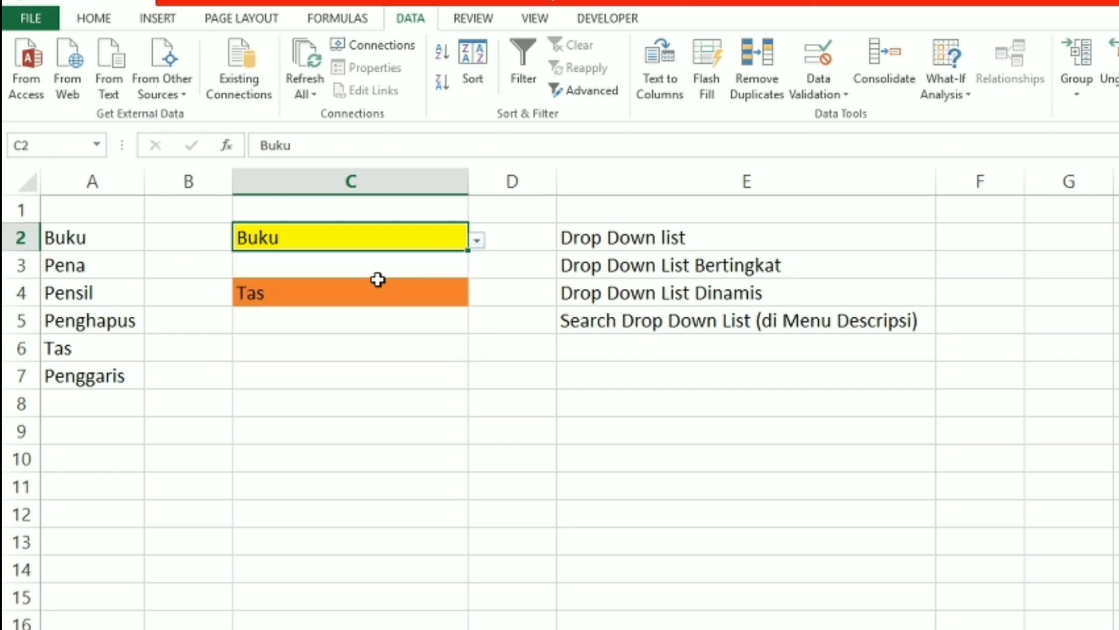
# Add the items gula in A8 and tea in A9 below Penggaris
pyautogui.click(104, 404)
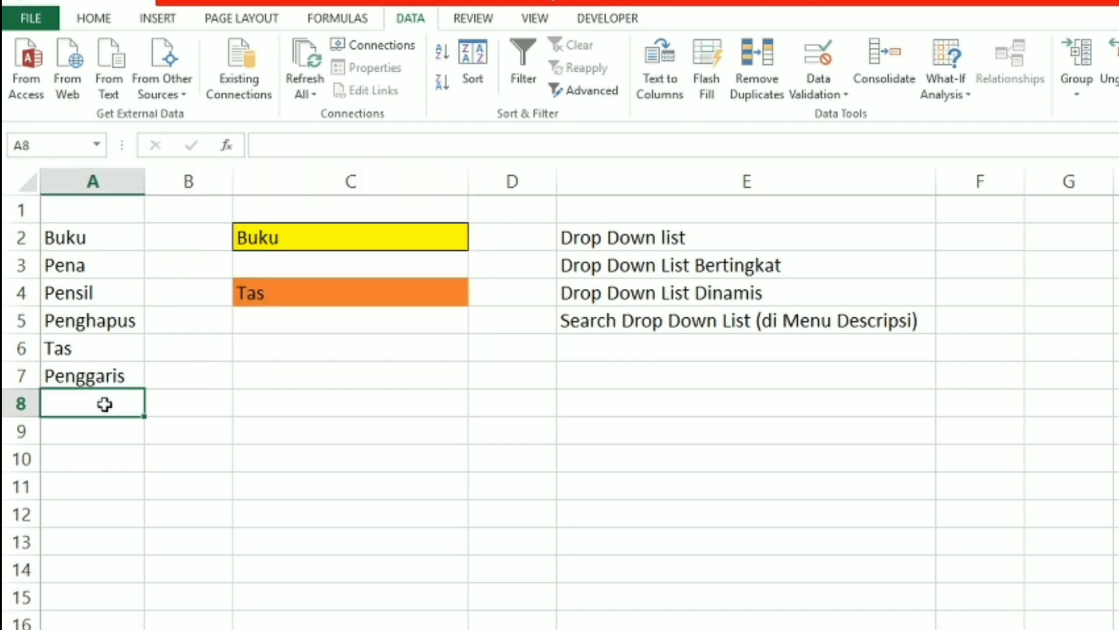
pyautogui.write('gula')
pyautogui.press('Return')
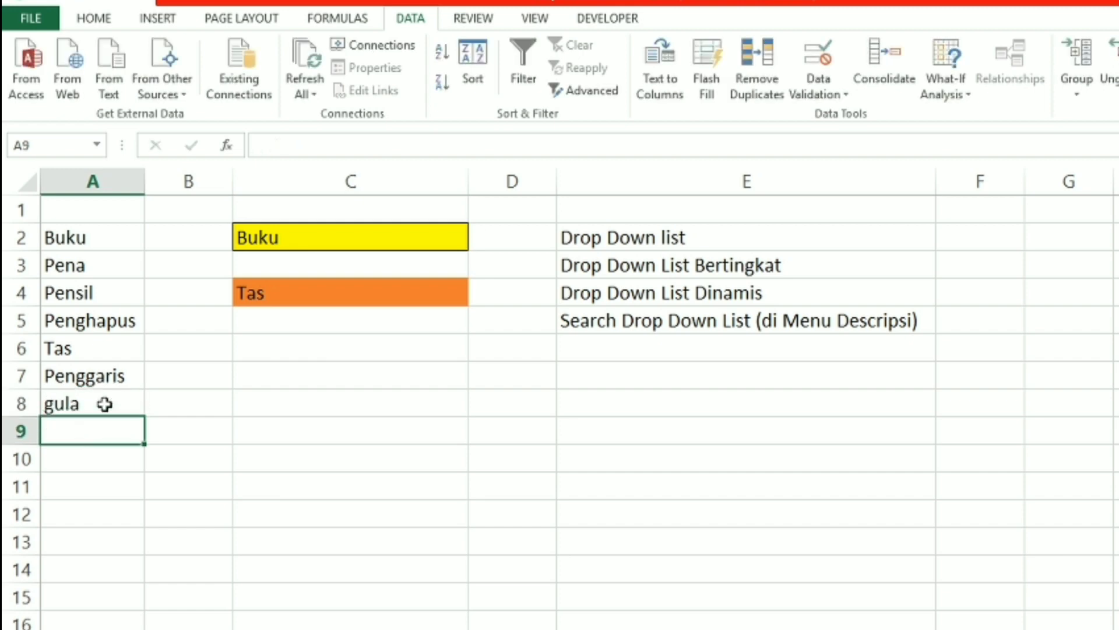
pyautogui.write('tea')
pyautogui.press('Return')
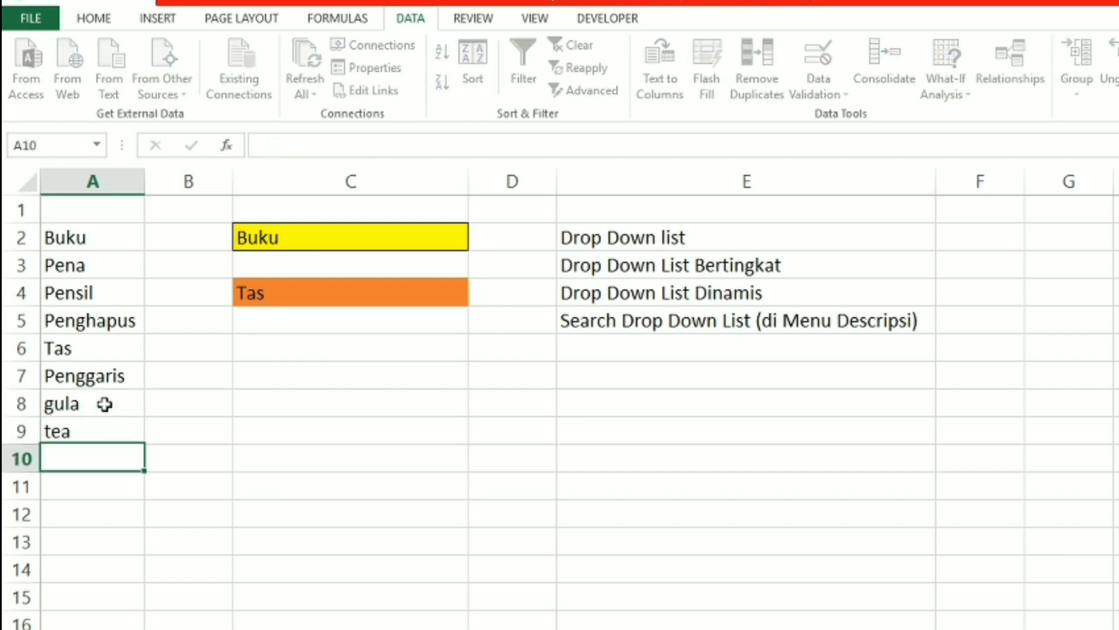
# Check C2's drop-down list for the newly added items and close it
pyautogui.click(311, 245)
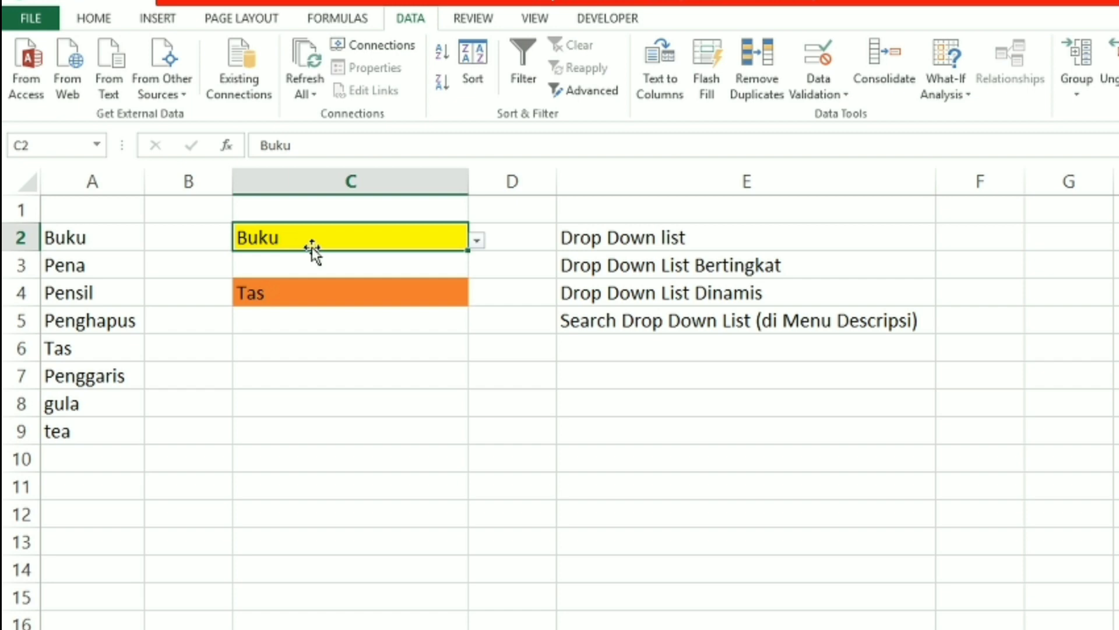
pyautogui.click(477, 240)
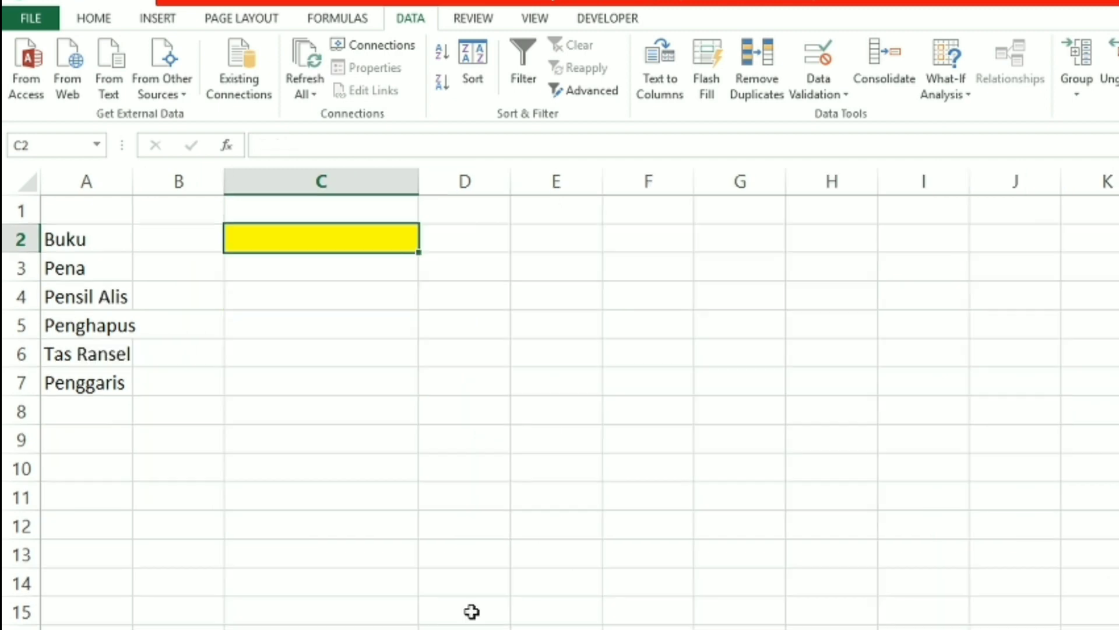
pyautogui.click(360, 431)
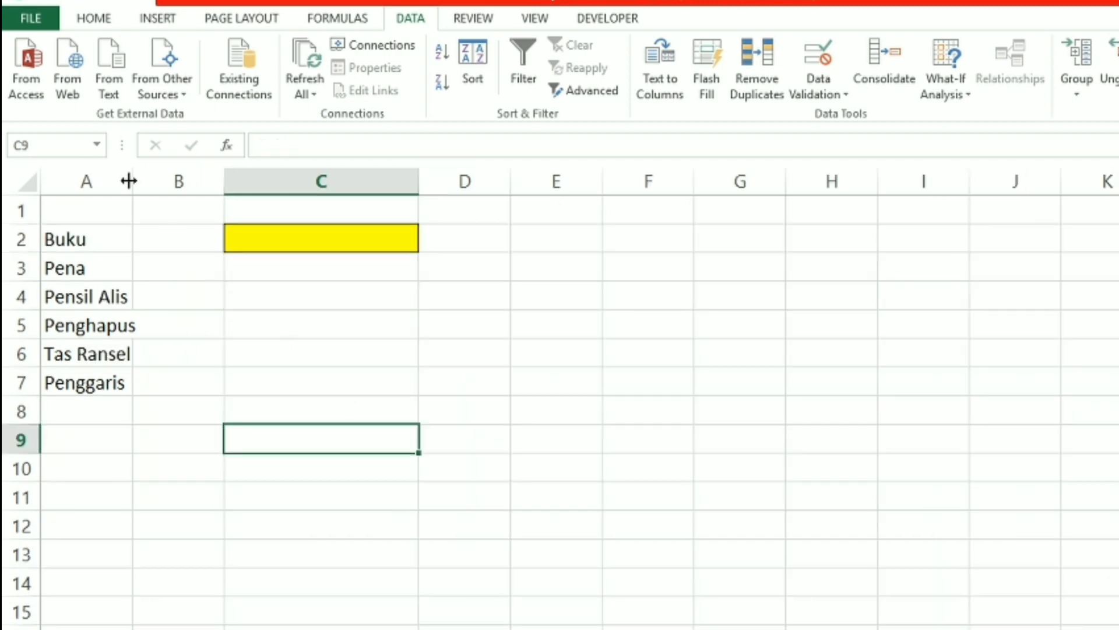
# Widen column A to fit its items, and give C2 List data validation with the entire column A (=$A:$A) as source
pyautogui.moveTo(132, 181); pyautogui.dragTo(148, 185)
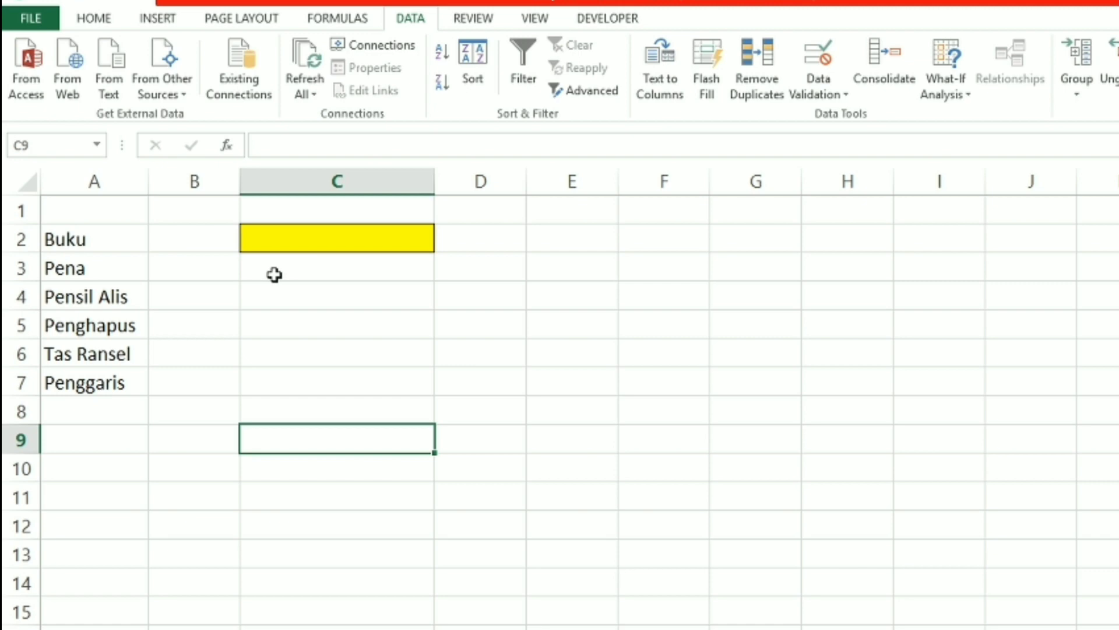
pyautogui.click(274, 239)
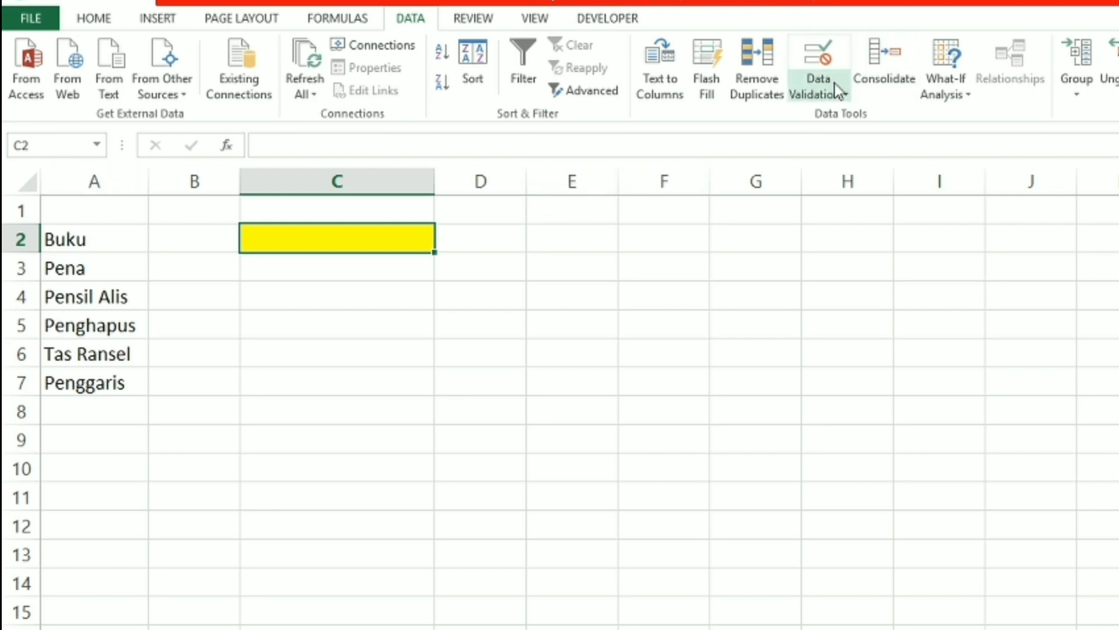
pyautogui.click(818, 93)
pyautogui.click(832, 116)
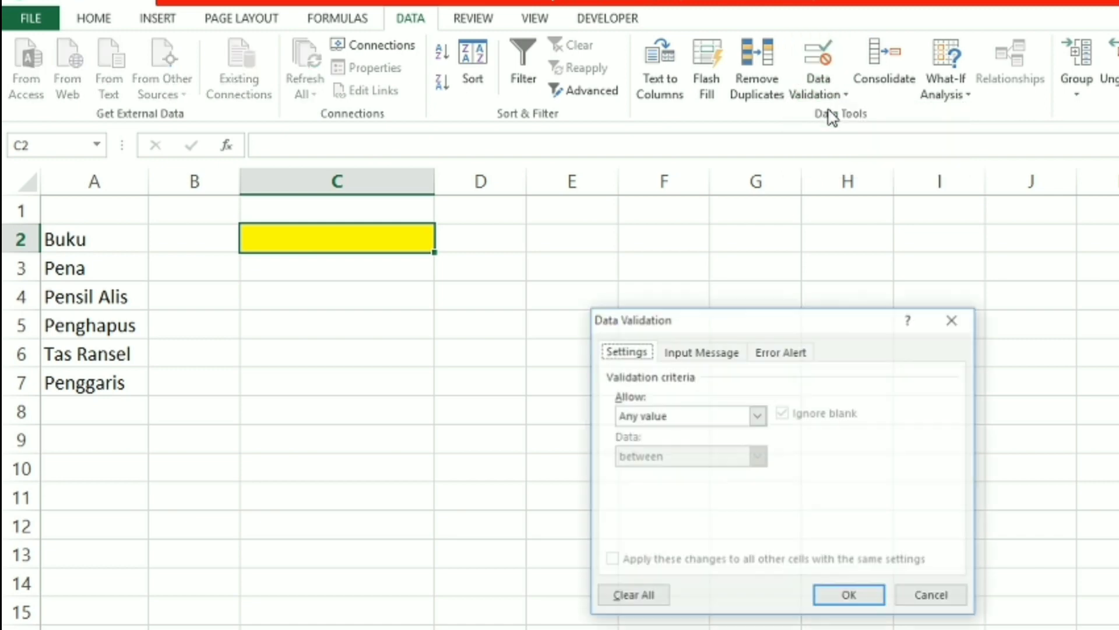
pyautogui.click(757, 415)
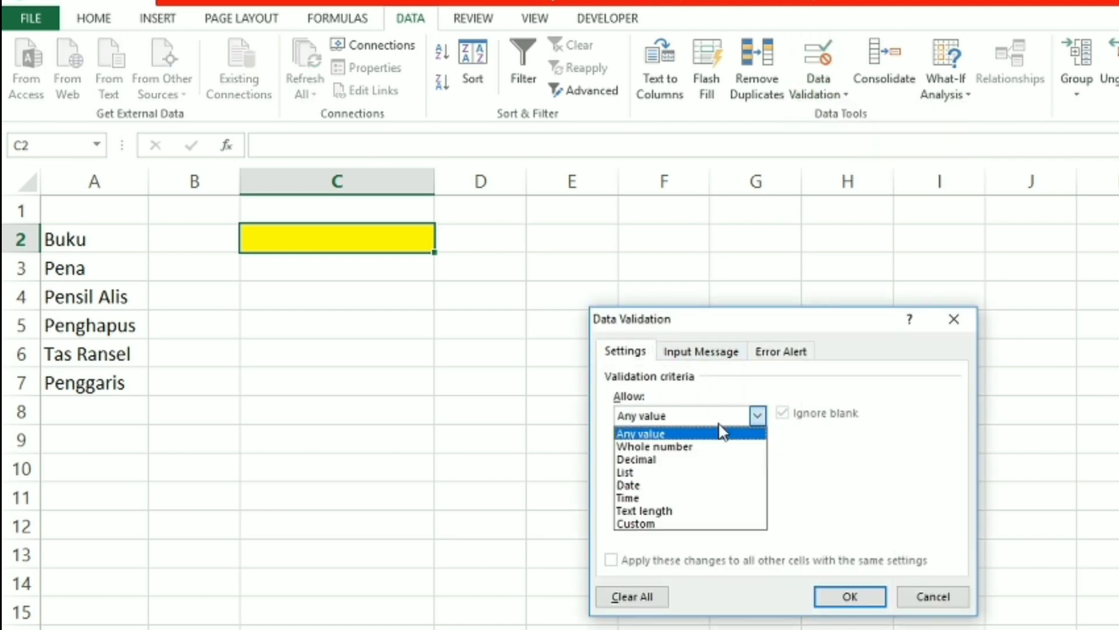
pyautogui.click(690, 473)
pyautogui.click(873, 496)
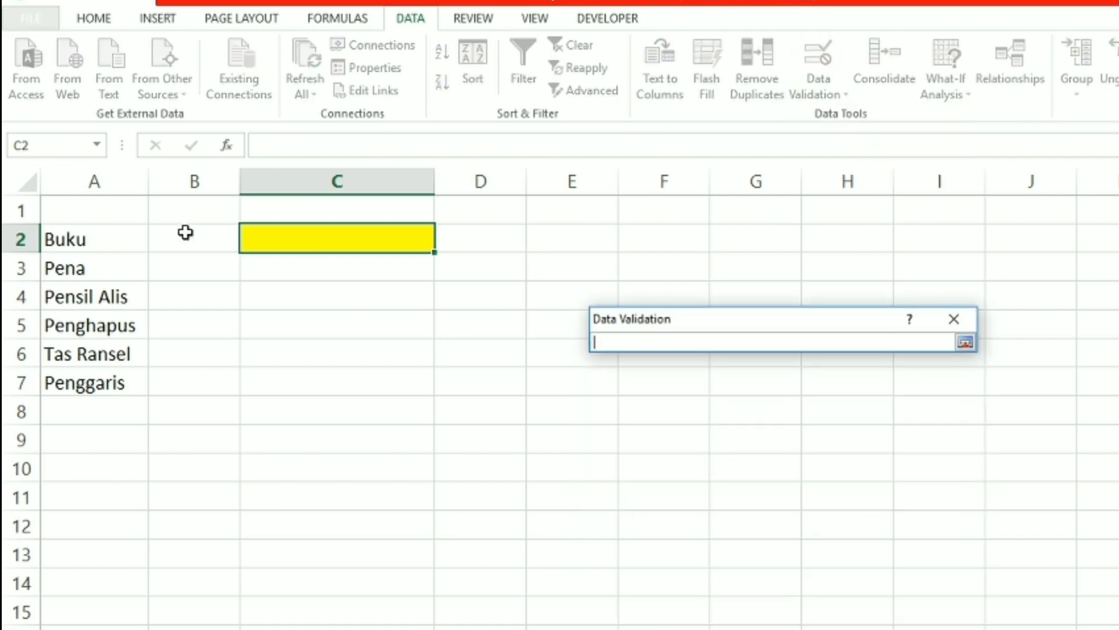
pyautogui.click(109, 182)
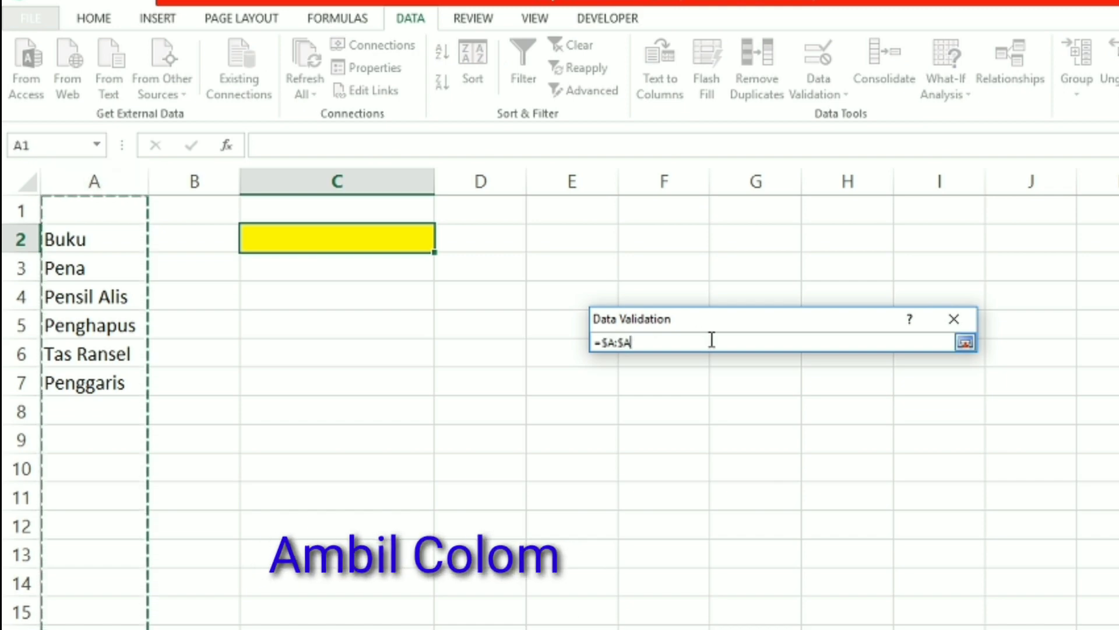
pyautogui.press('Return')
pyautogui.click(850, 596)
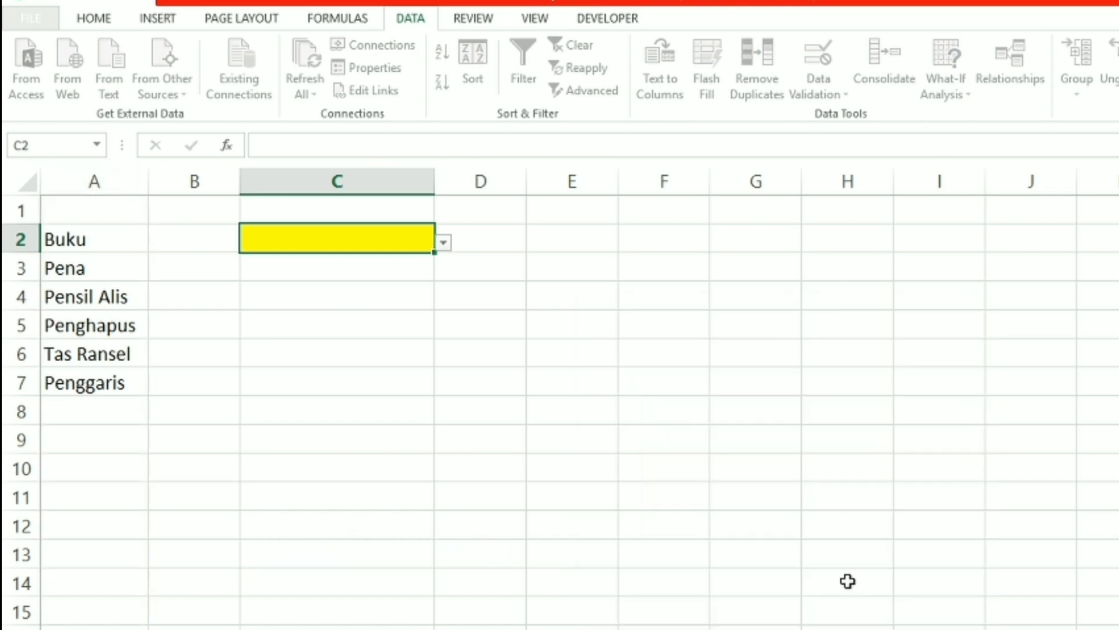
# Choose Pena from the drop-down list in C2
pyautogui.click(443, 242)
pyautogui.click(410, 282)
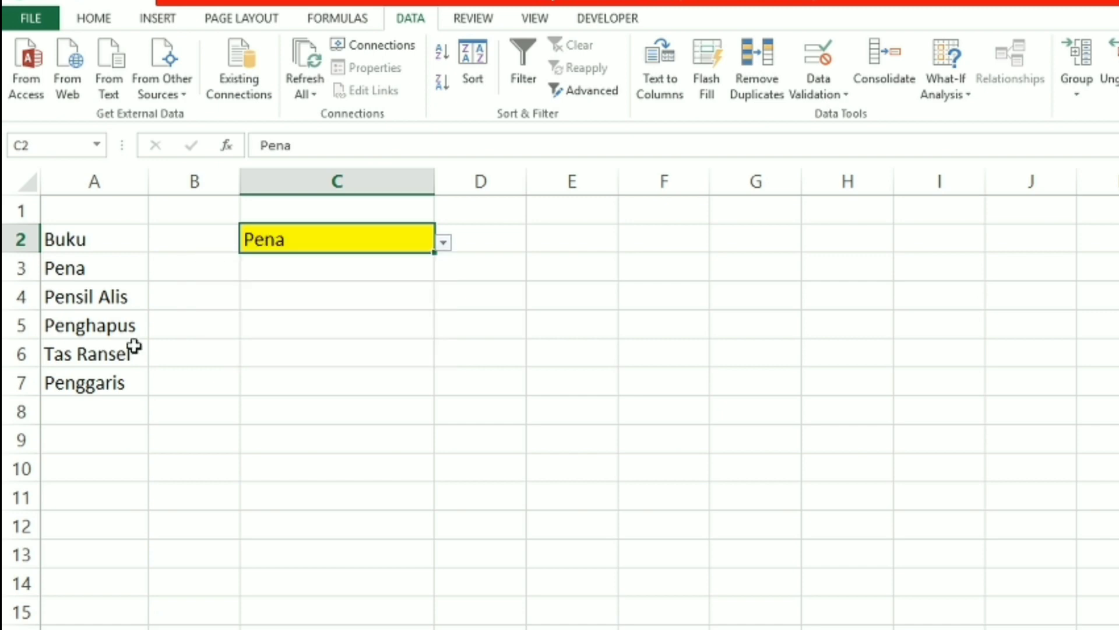
# Add the items peraut pencil in A8 and penghapus pena in A9 below Penggaris
pyautogui.click(95, 416)
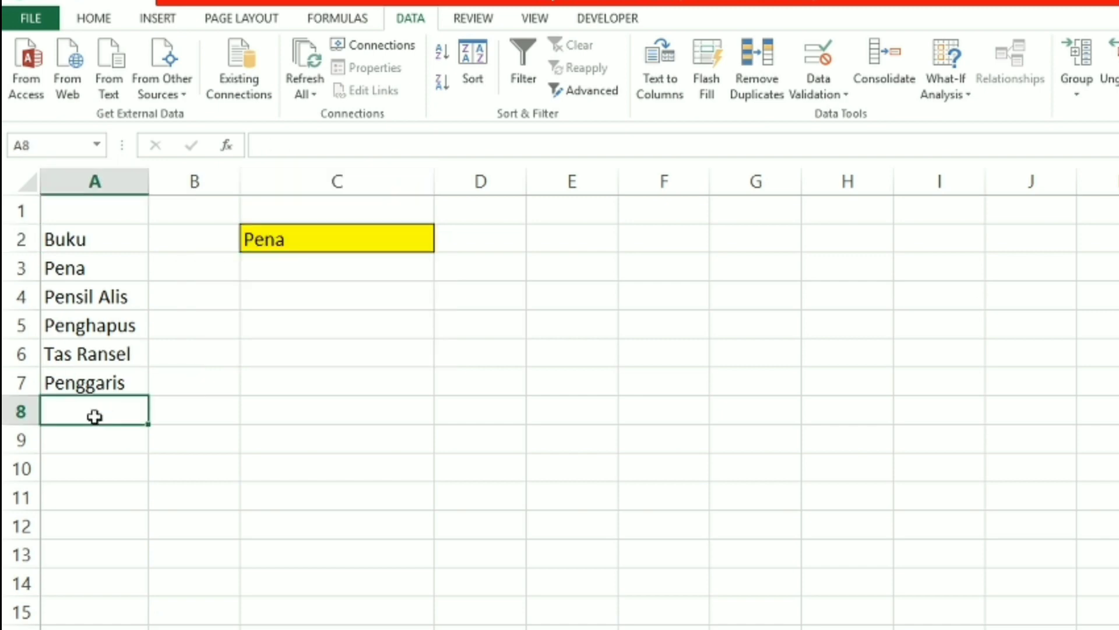
pyautogui.write('perat')
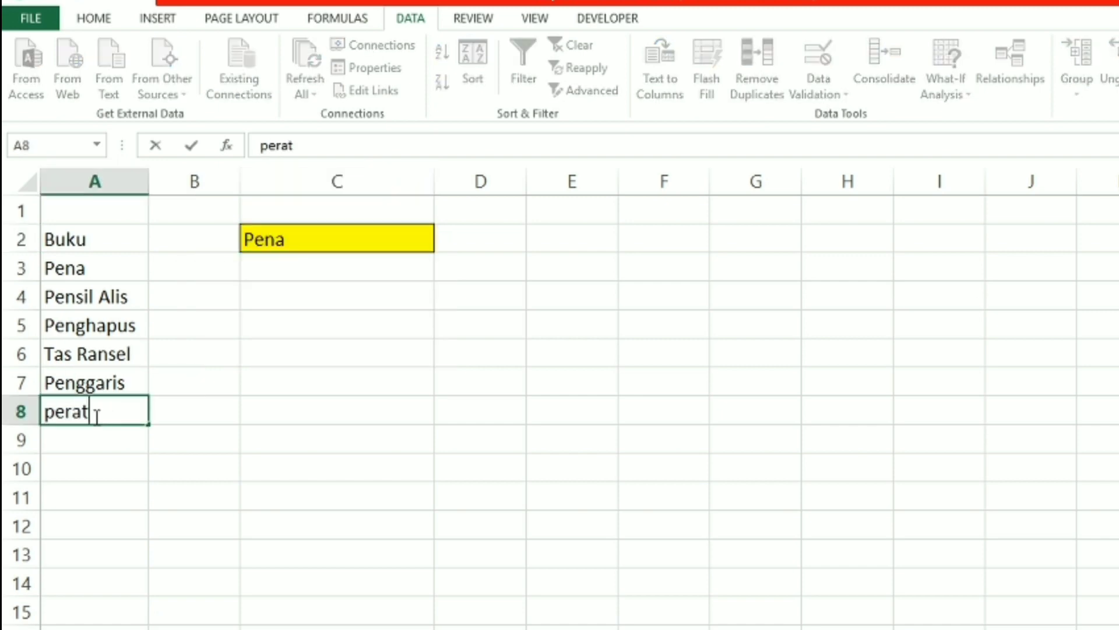
pyautogui.press('BackSpace')
pyautogui.write('ut pencil')
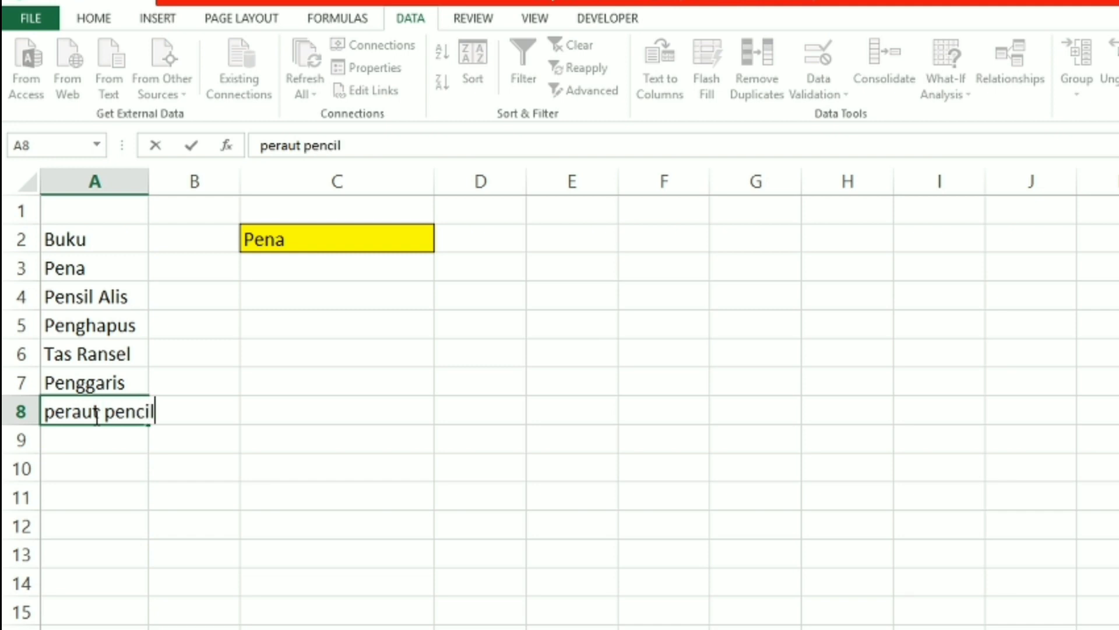
pyautogui.press('Return')
pyautogui.write('pengh')
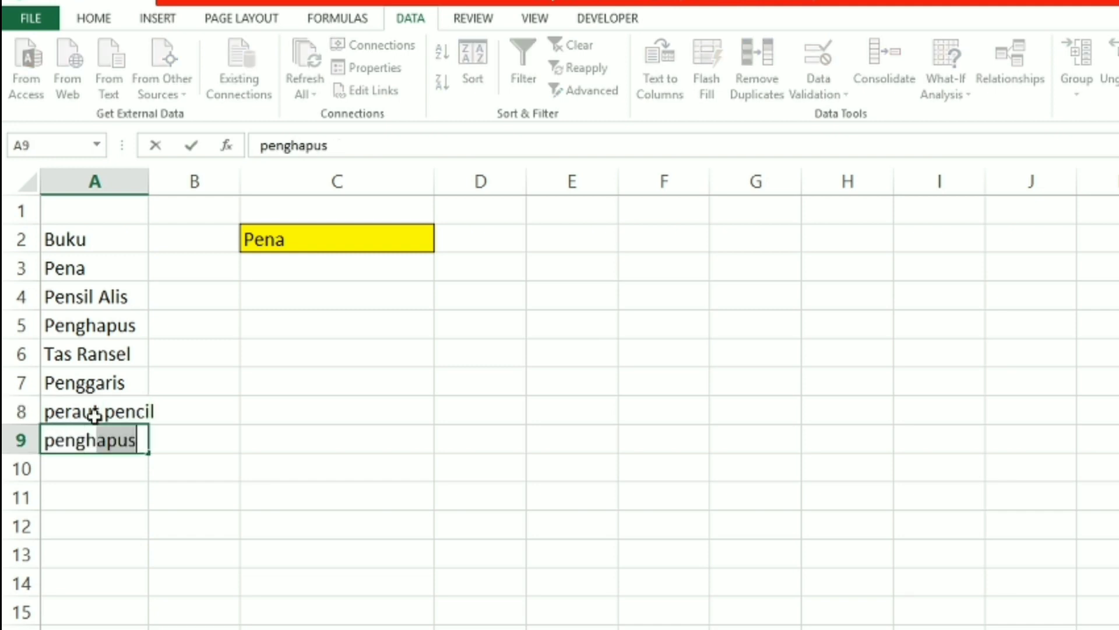
pyautogui.write('apus')
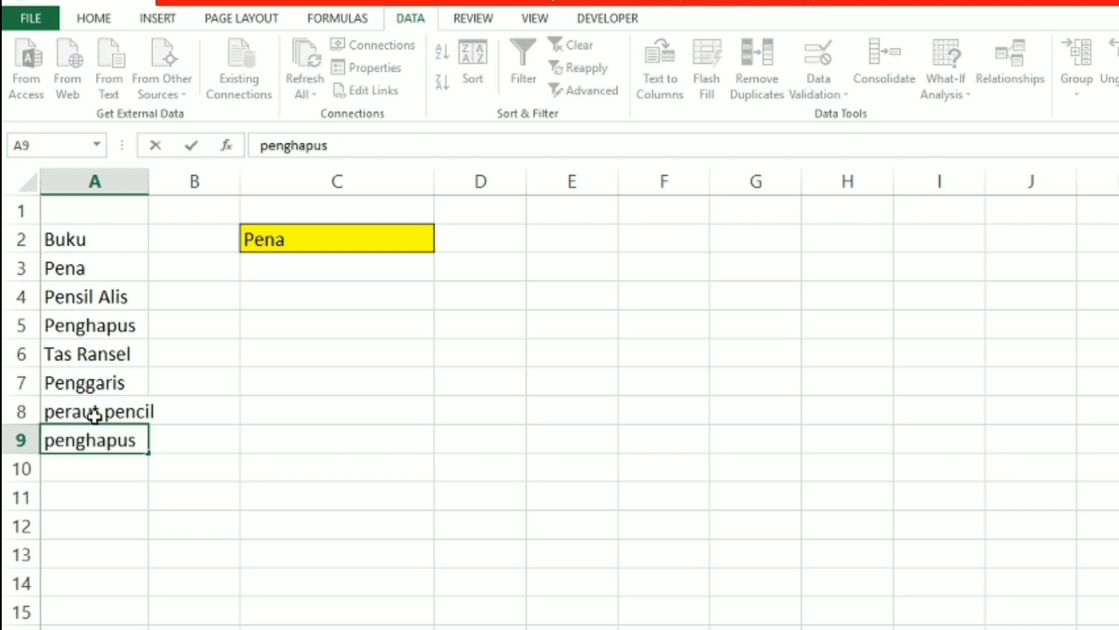
pyautogui.write(' pena')
pyautogui.press('Return')
# Pick the newly added item penghapus pena in C2's drop-down list
pyautogui.click(373, 234)
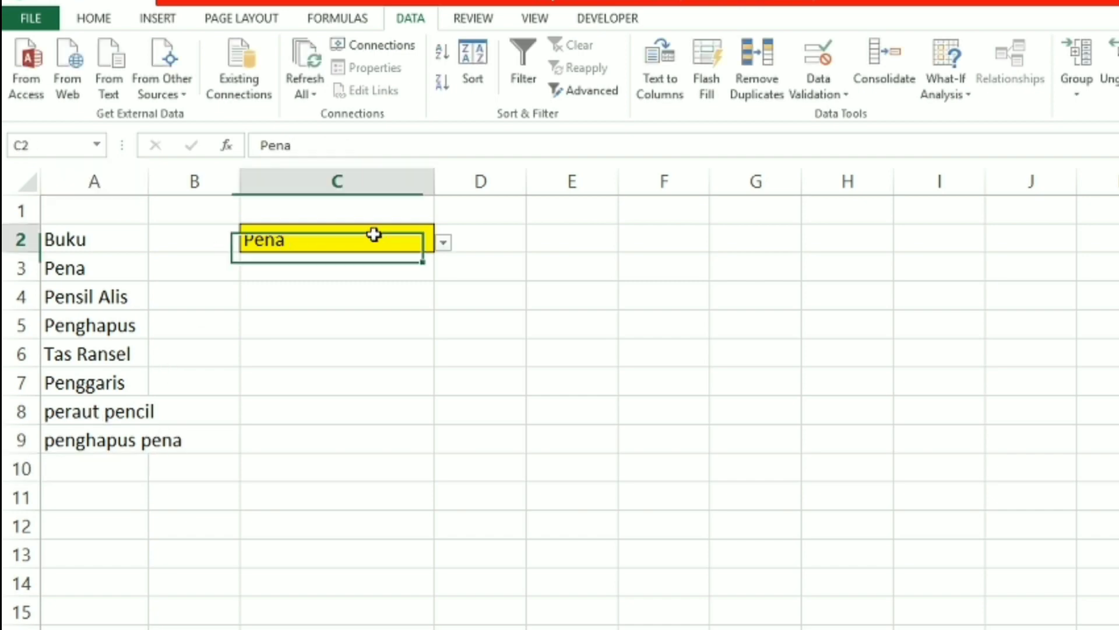
pyautogui.click(445, 243)
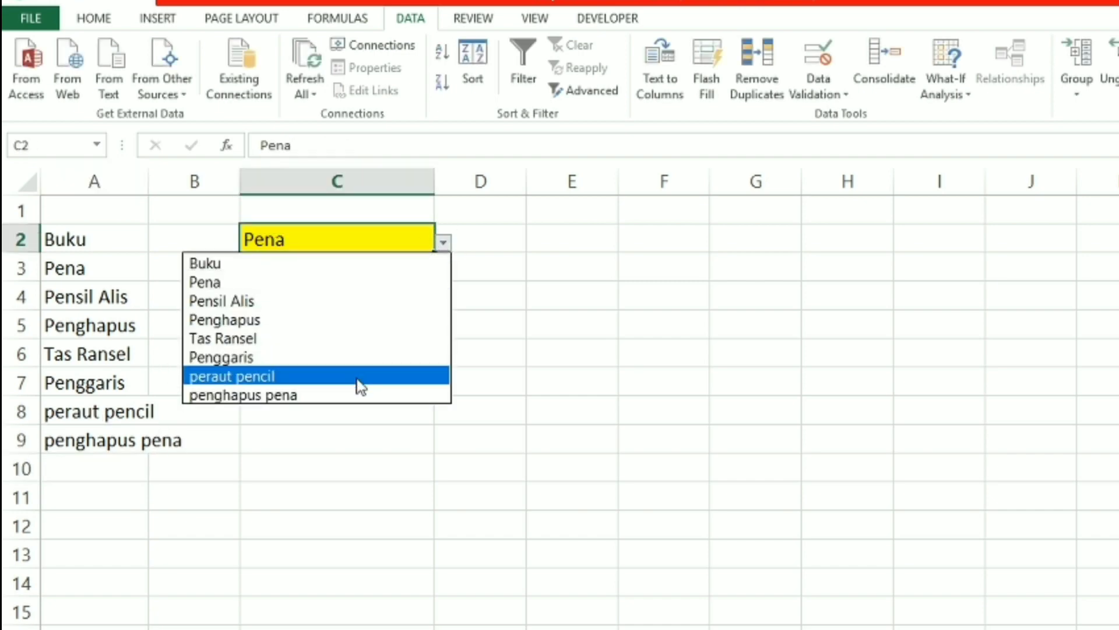
pyautogui.click(355, 403)
# Clear the Penghapus item from A5 and check how C2's drop-down list shows the emptied cell
pyautogui.click(110, 477)
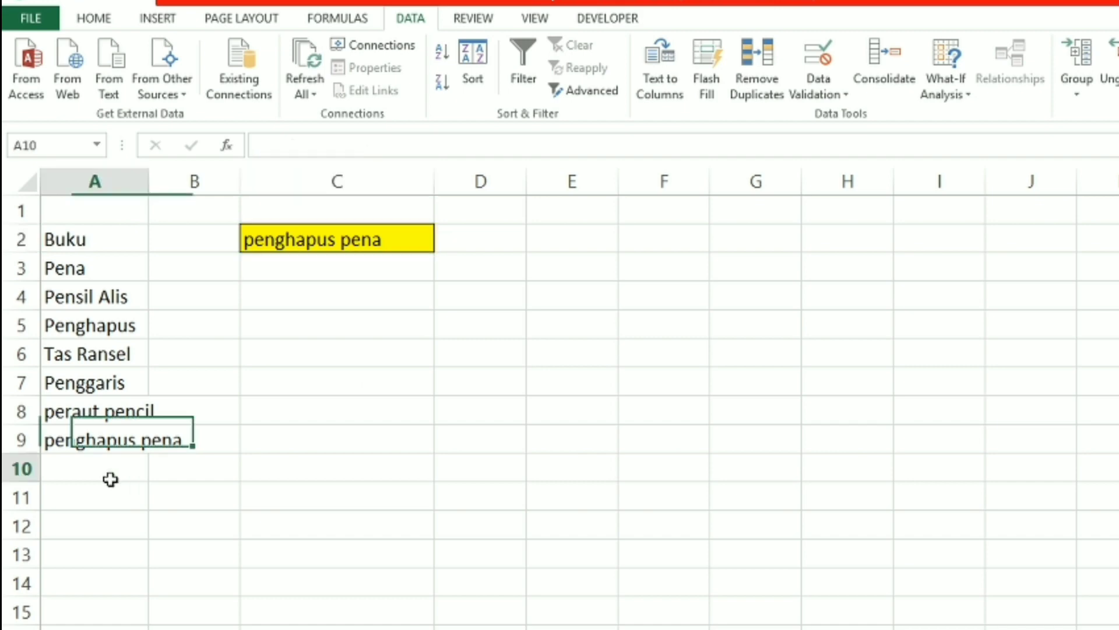
pyautogui.click(90, 330)
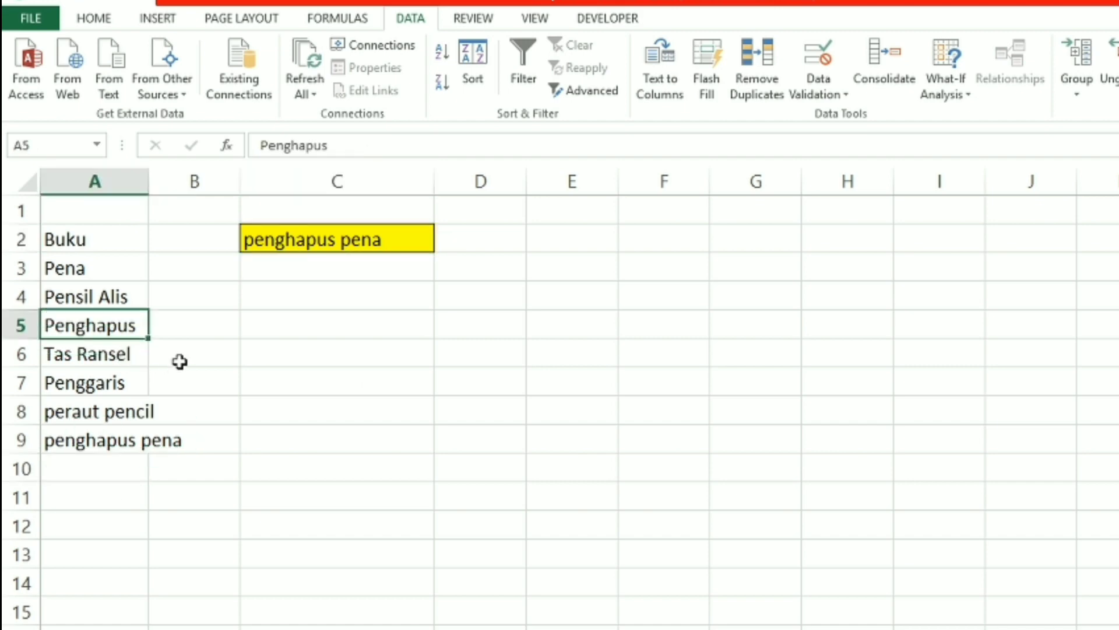
pyautogui.press('Delete')
pyautogui.click(432, 248)
pyautogui.click(444, 244)
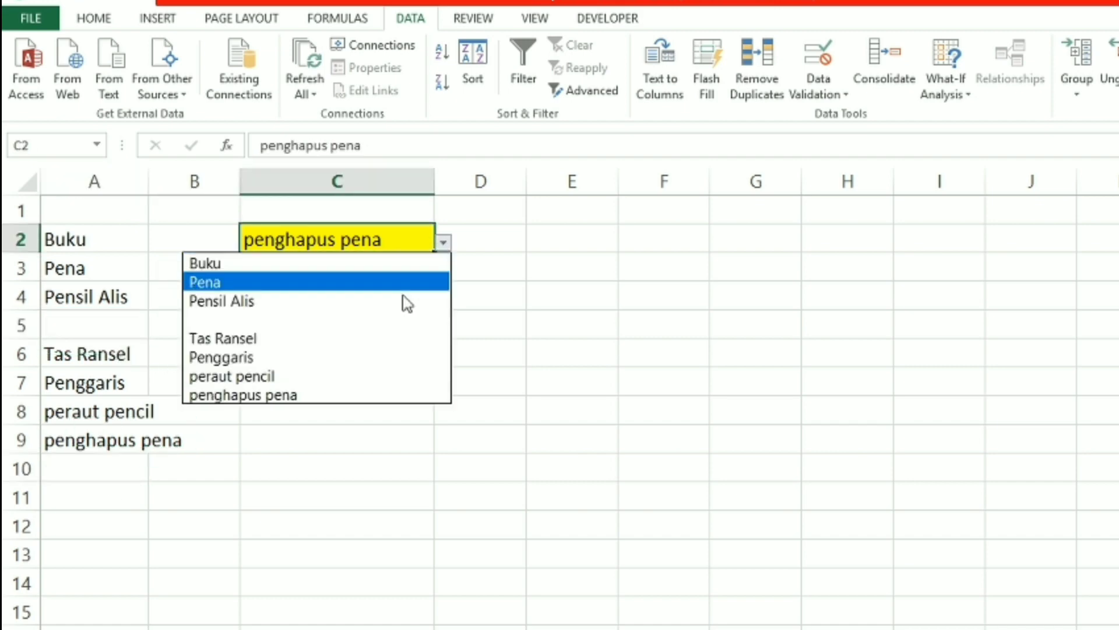
pyautogui.press('Escape')
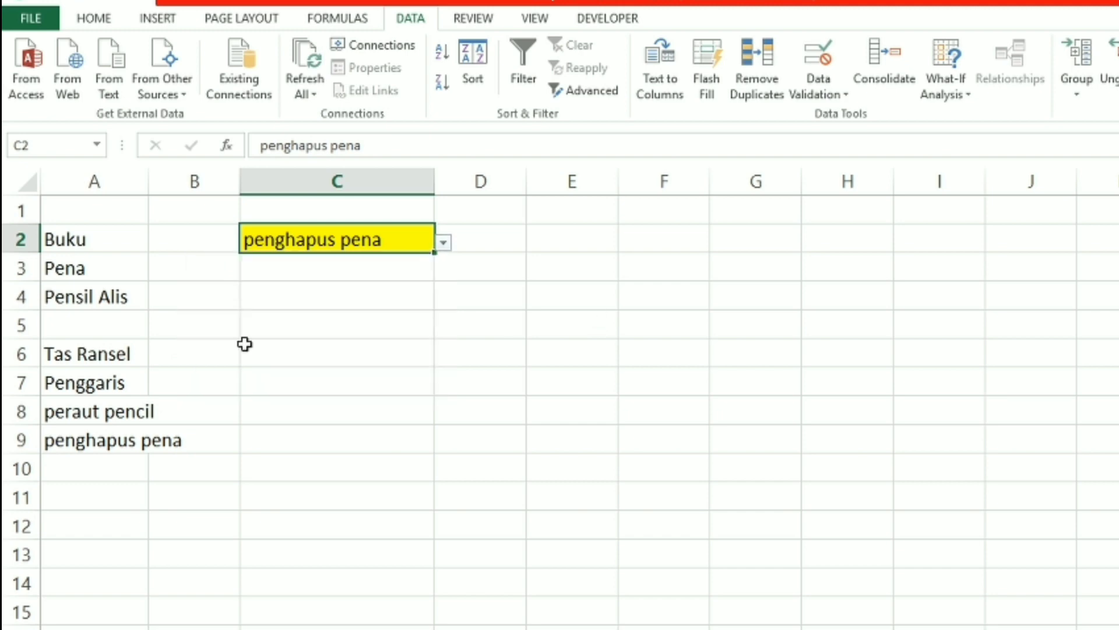
# Add the item gula in A10 and pick it in C2's drop-down list
pyautogui.click(131, 319)
pyautogui.click(100, 471)
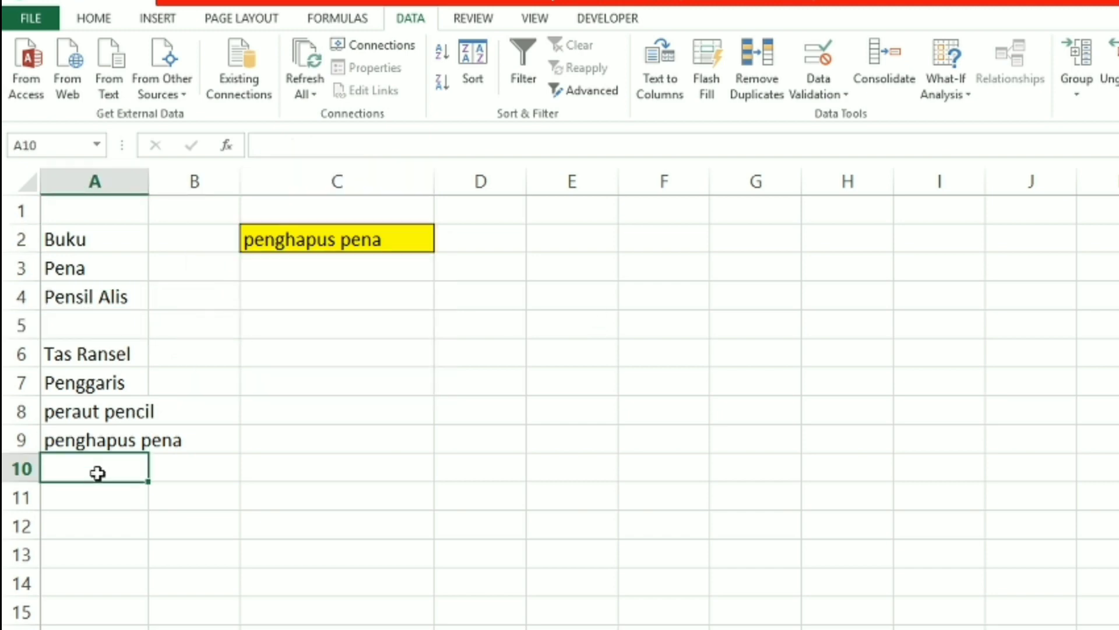
pyautogui.write('gula')
pyautogui.press('Return')
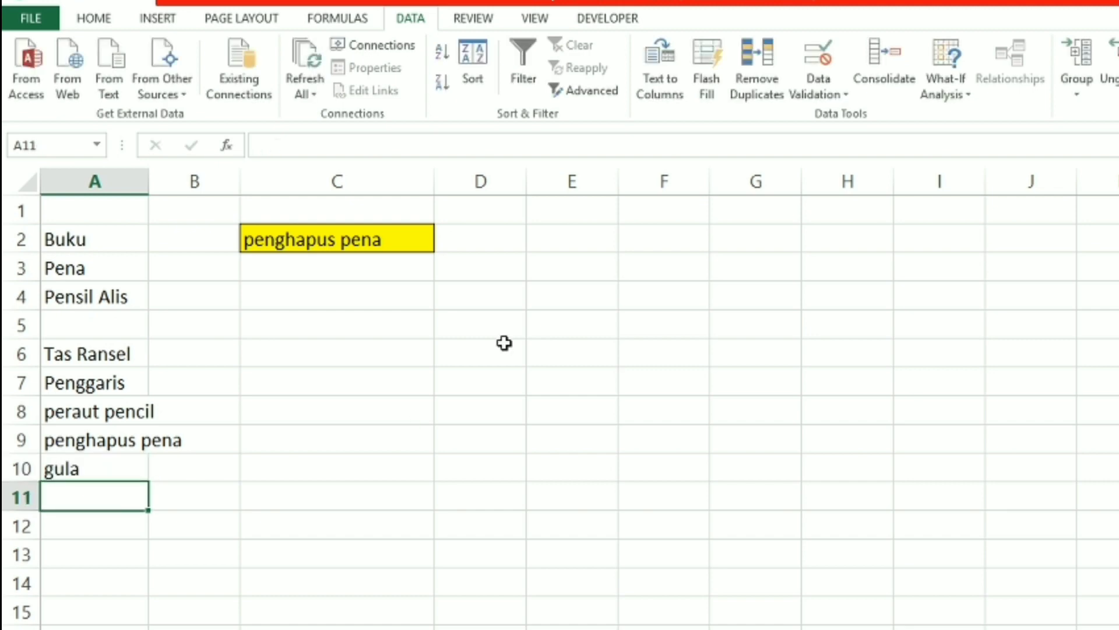
pyautogui.click(378, 241)
pyautogui.click(445, 241)
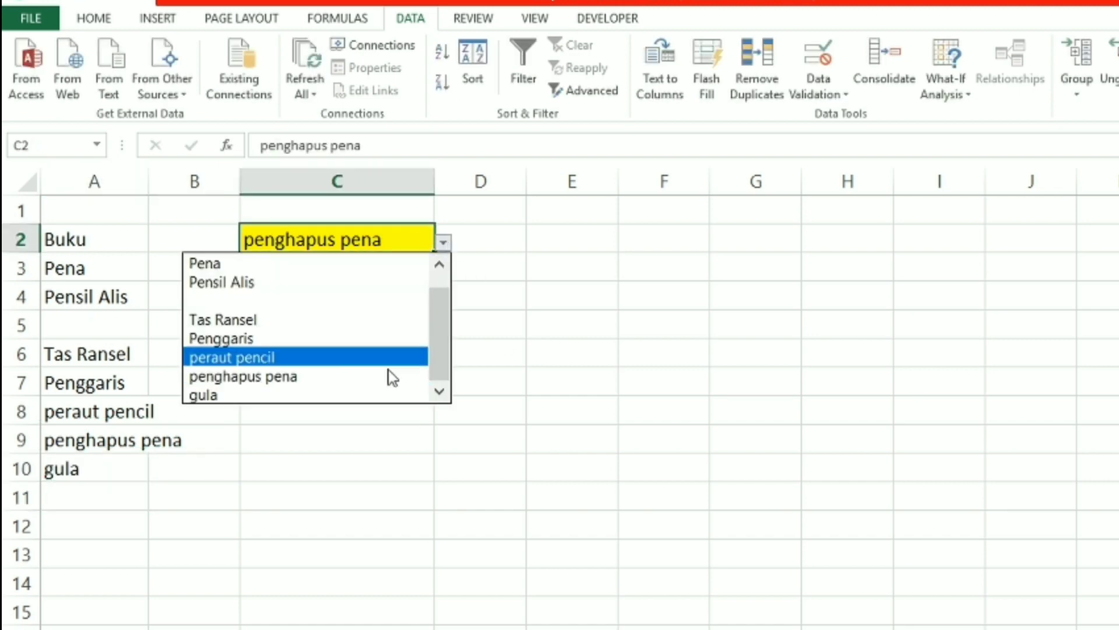
pyautogui.click(385, 395)
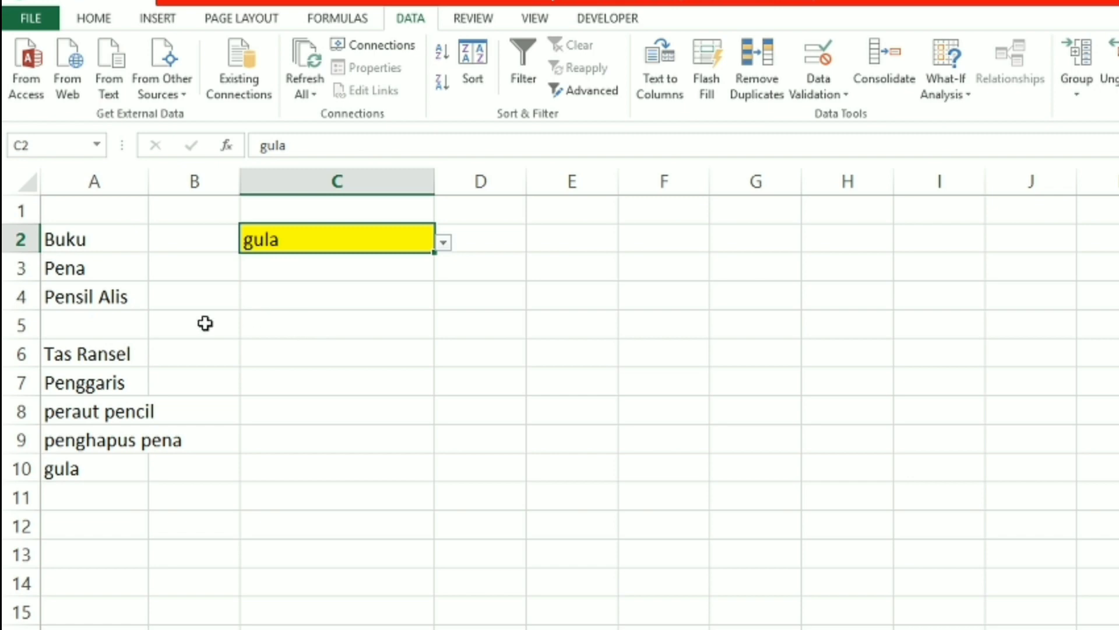
# Fill the empty cell A5 with the item penghapus
pyautogui.click(96, 321)
pyautogui.write('peng')
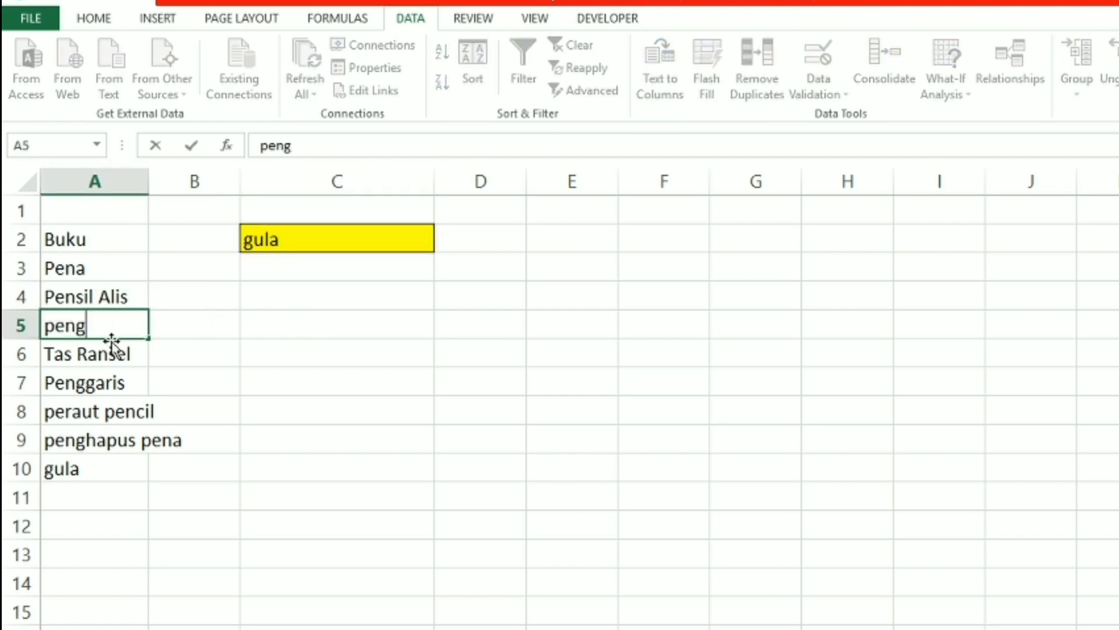
pyautogui.write('hapus')
pyautogui.press('BackSpace')
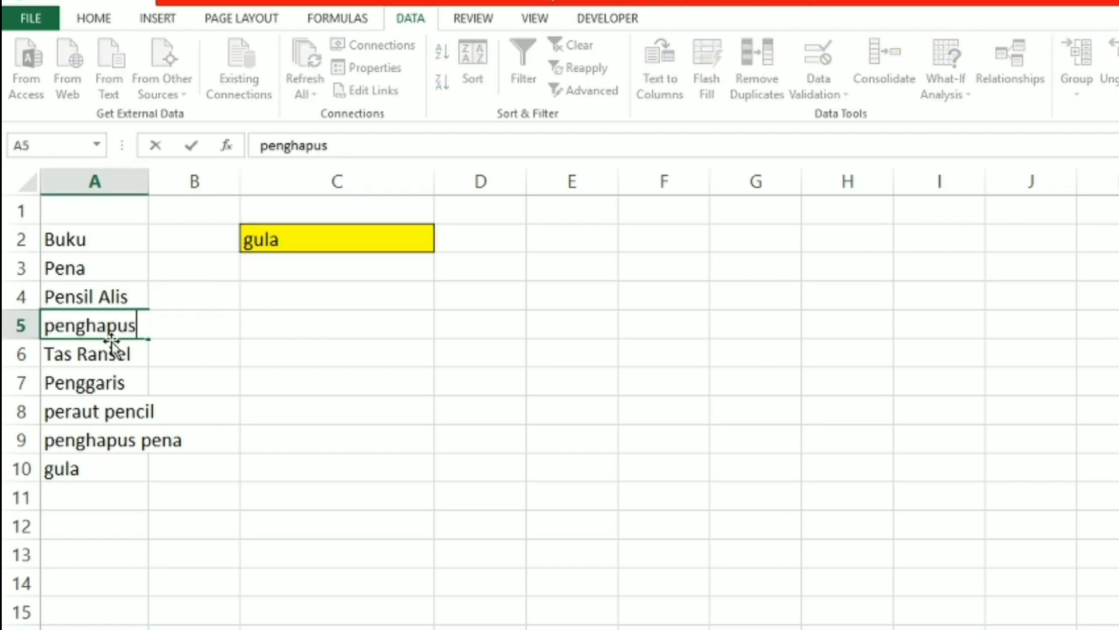
pyautogui.press('Return')
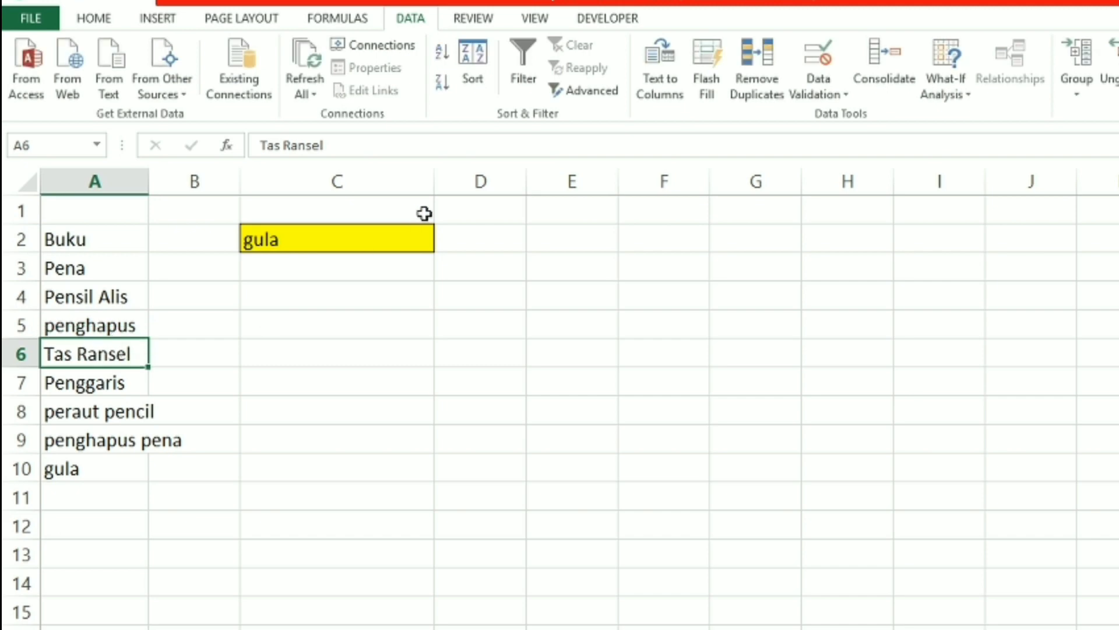
# Label the drop-down cell with the heading "cara 1 (row)" in C1
pyautogui.click(406, 207)
pyautogui.write('ca')
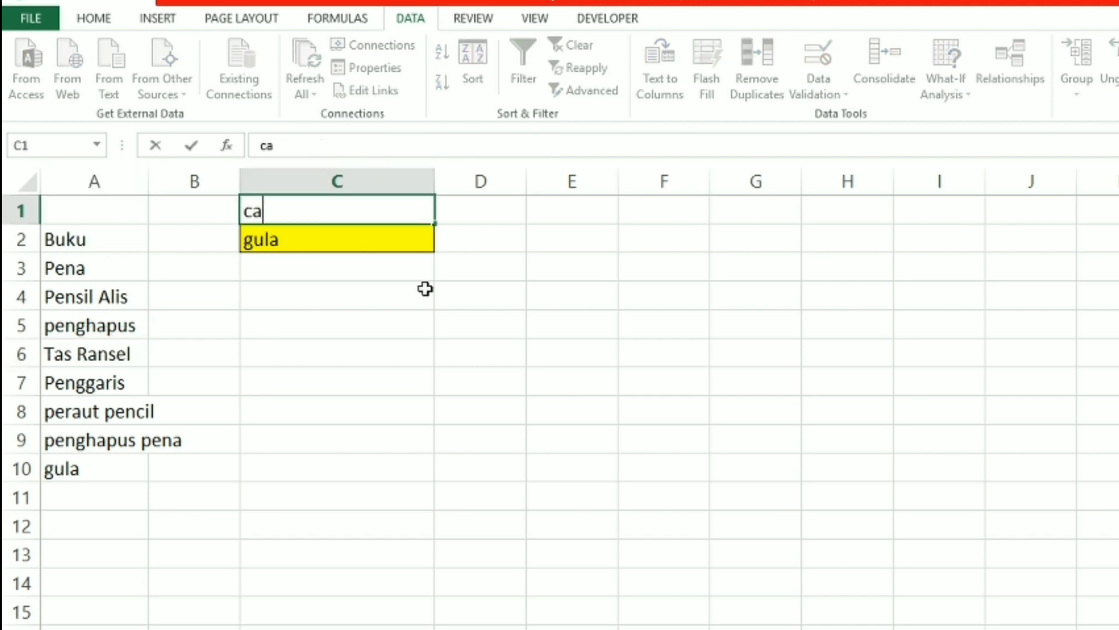
pyautogui.write('ra 1 ')
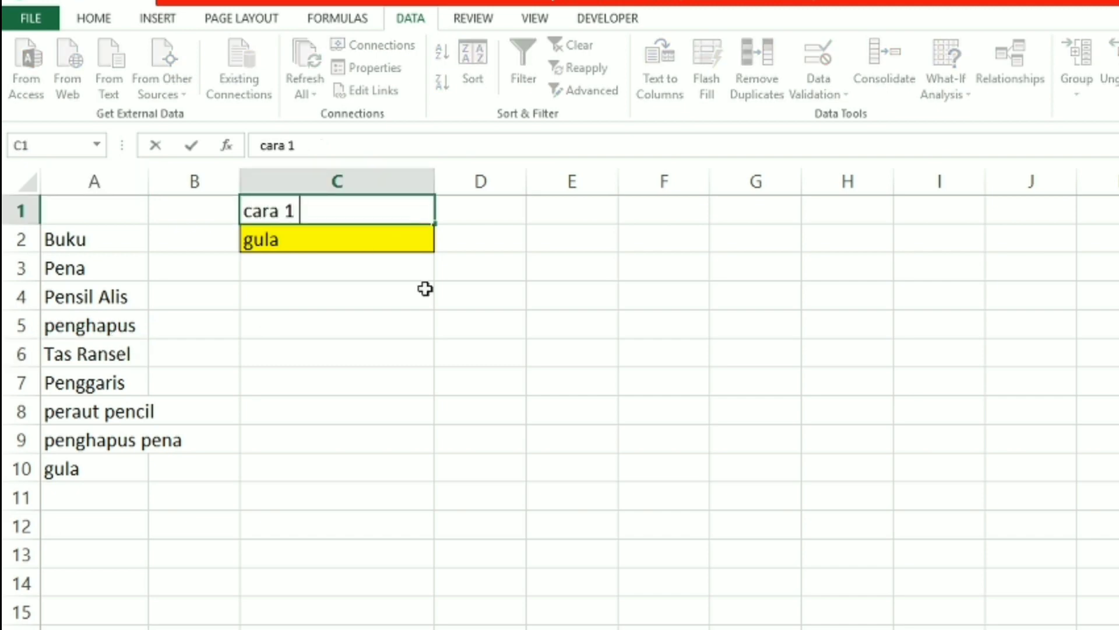
pyautogui.write('(row)')
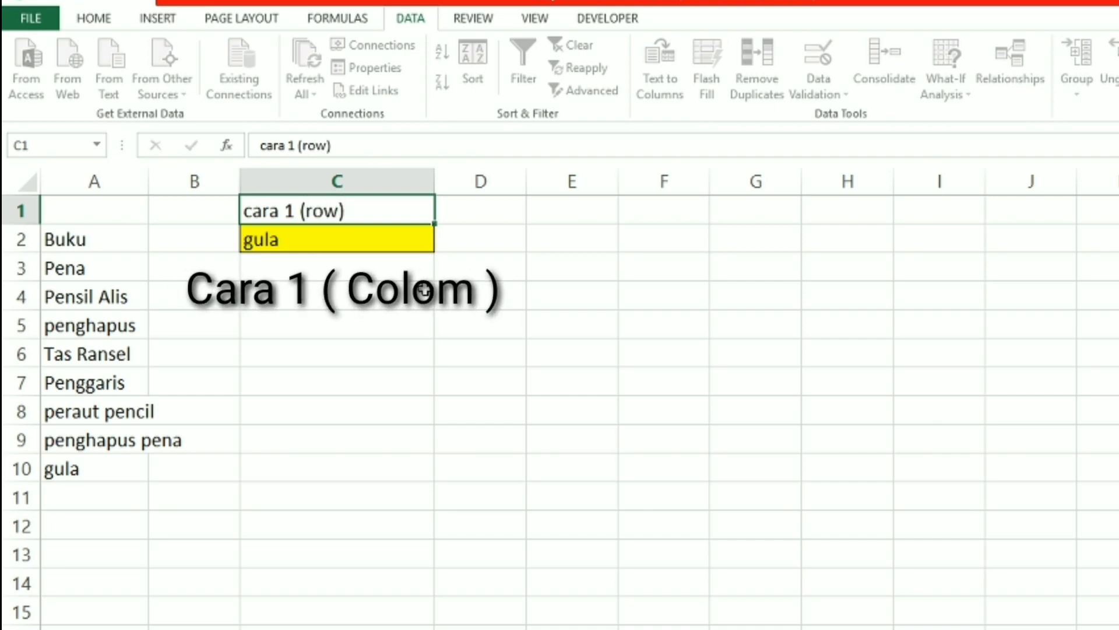
pyautogui.click(572, 210)
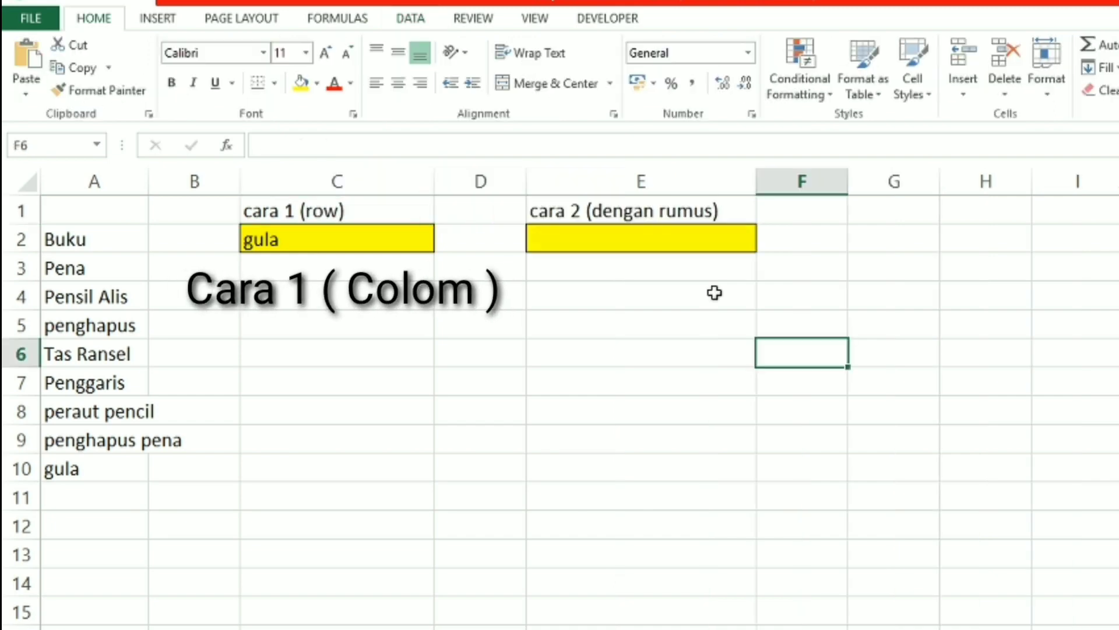
# Start data validation for the yellow cell E2 and allow List entries
pyautogui.click(725, 239)
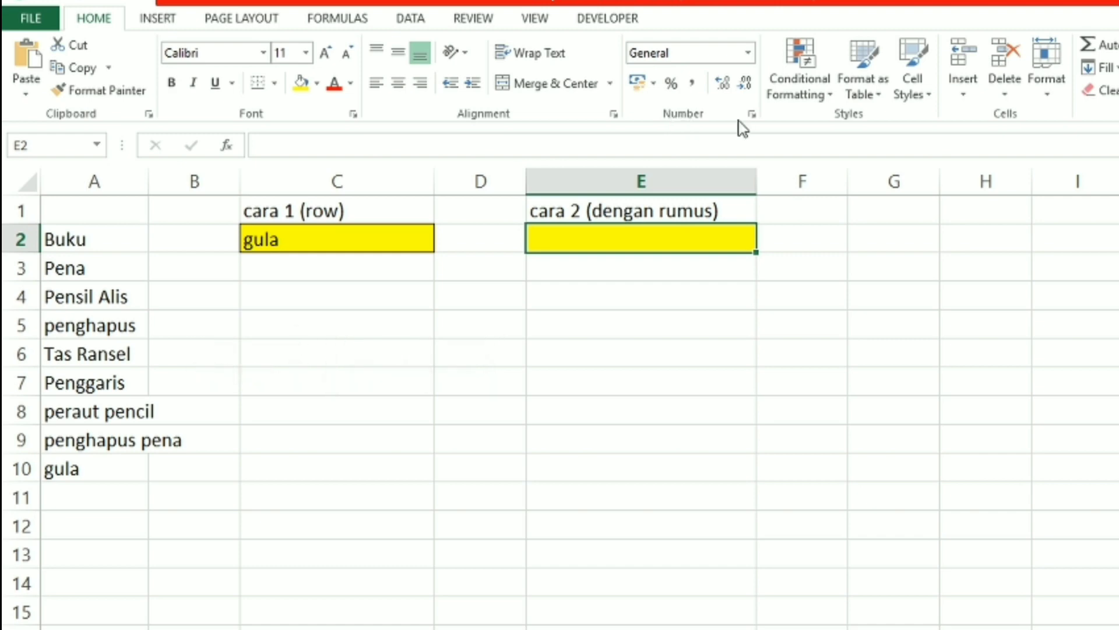
pyautogui.click(415, 22)
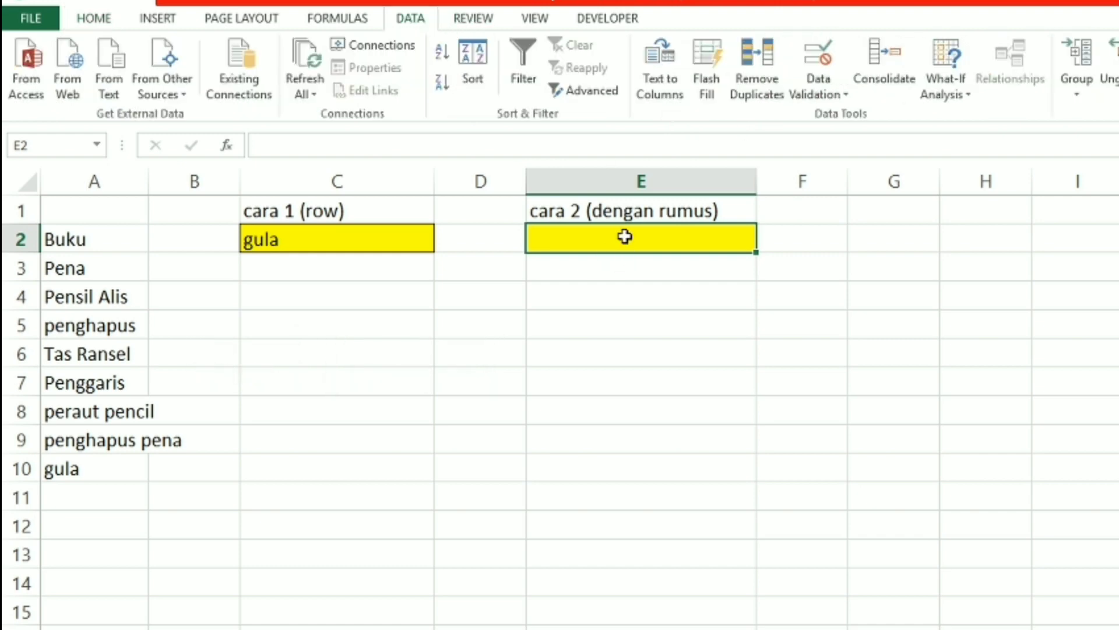
pyautogui.click(837, 100)
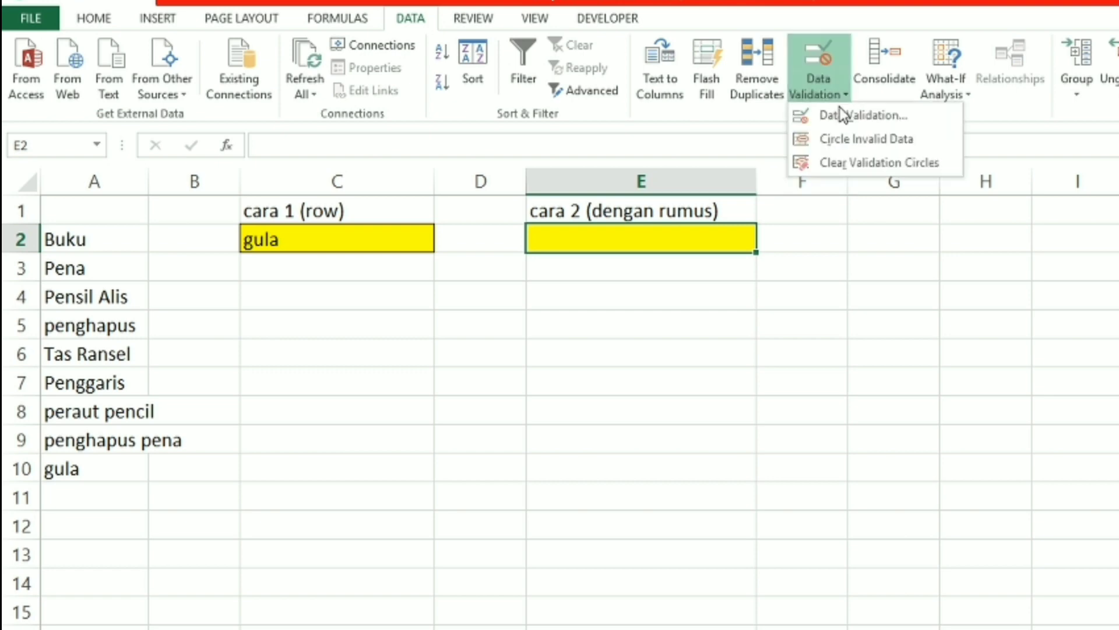
pyautogui.click(828, 112)
pyautogui.click(739, 421)
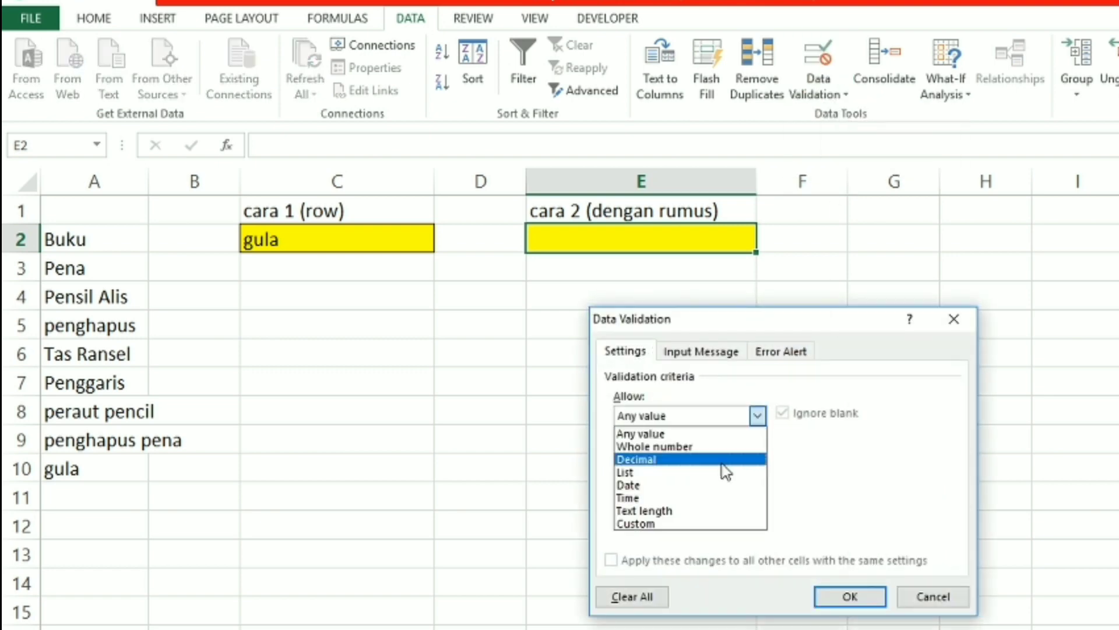
pyautogui.click(723, 470)
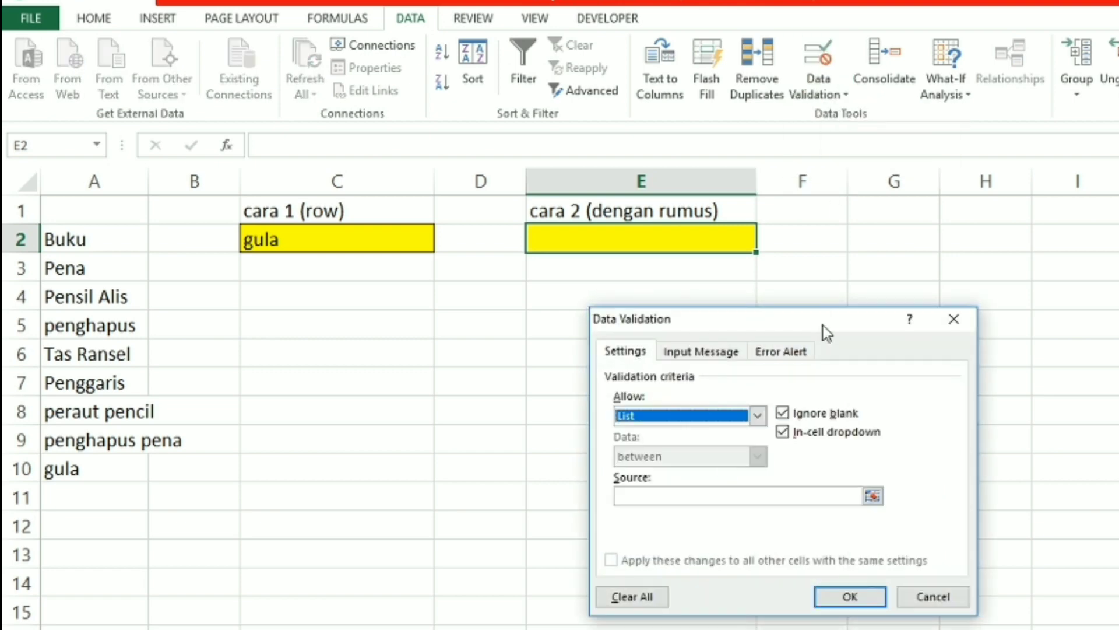
# Set E2's list source to the dynamic formula =offset($A$2;0;0;counta($A:$A);1)
pyautogui.moveTo(823, 325); pyautogui.dragTo(954, 172)
pyautogui.click(852, 345)
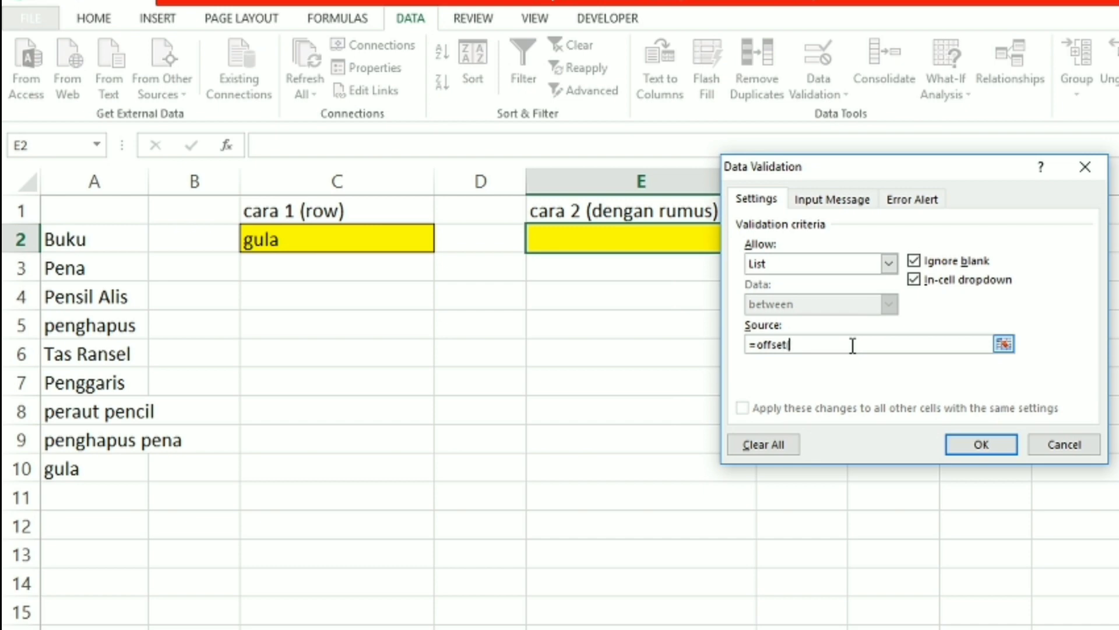
pyautogui.click(89, 241)
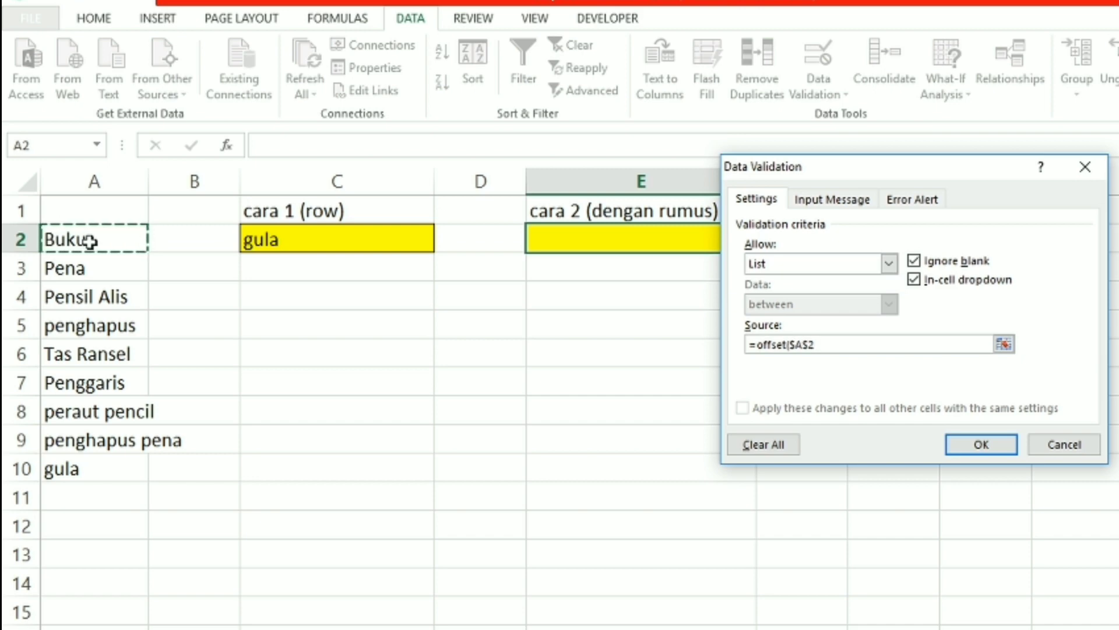
pyautogui.write(';0;0;counta(')
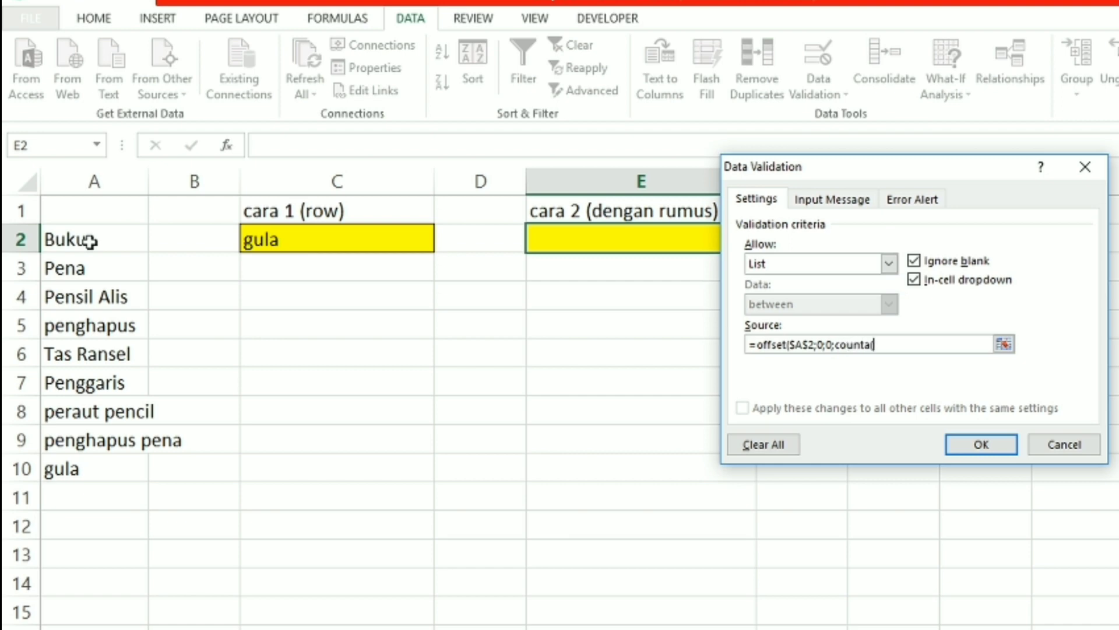
pyautogui.click(102, 183)
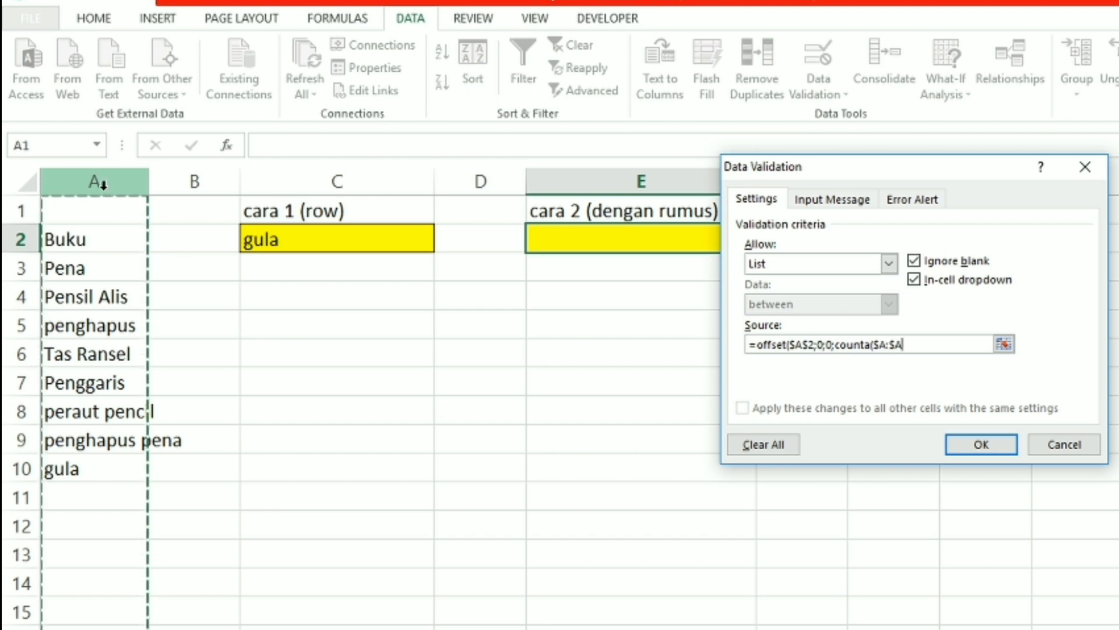
pyautogui.write(');1')
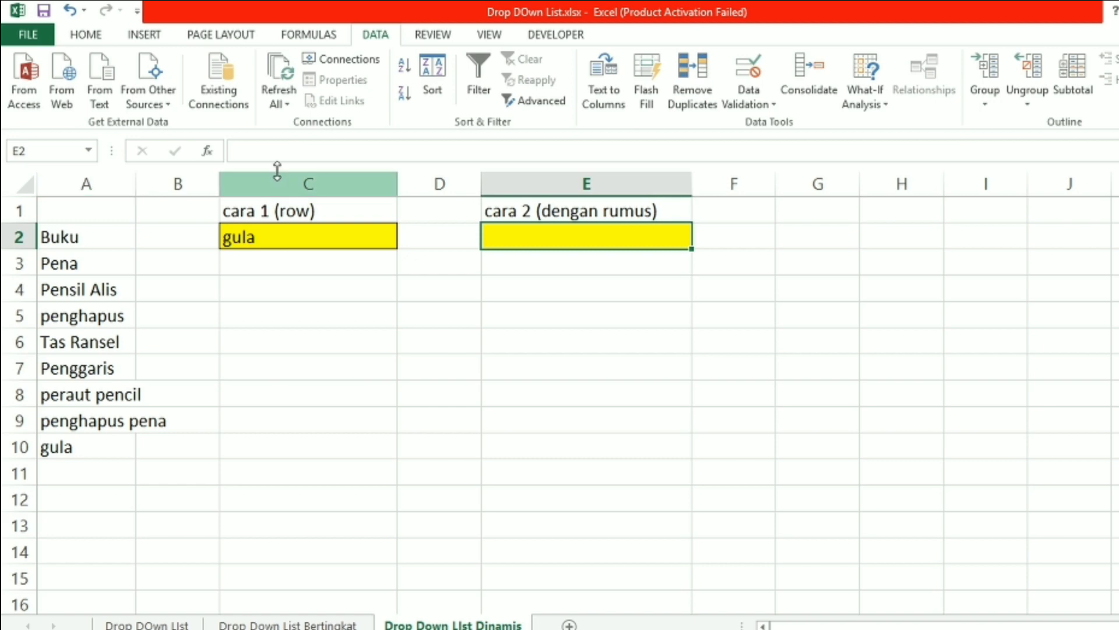
# Apply the validation and pick Pena in E2's drop-down list
pyautogui.click(643, 285)
pyautogui.click(673, 245)
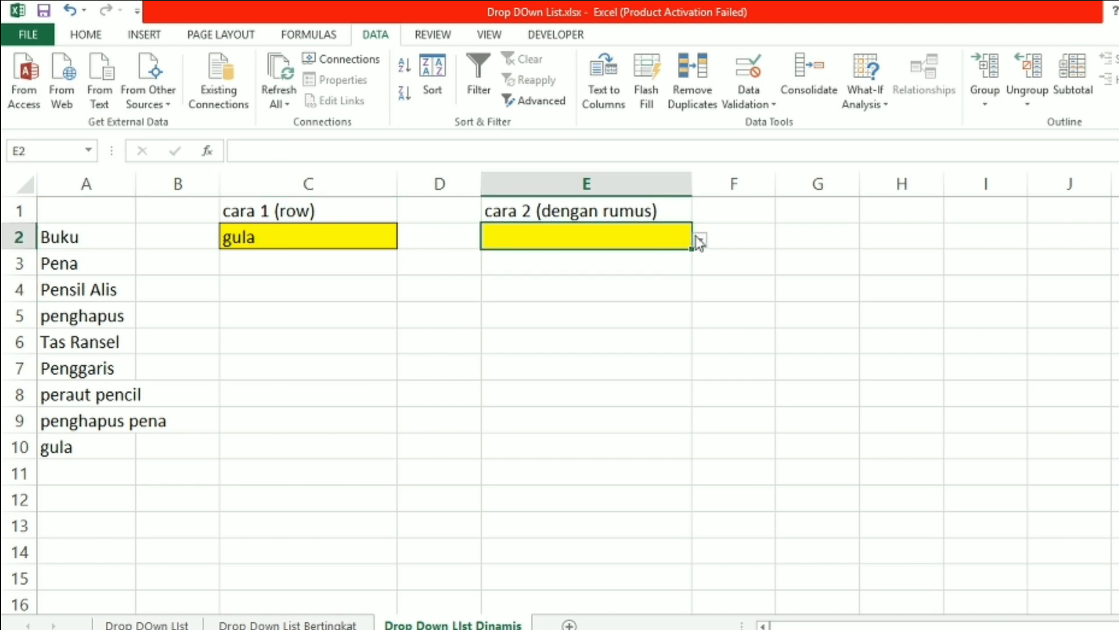
pyautogui.click(699, 240)
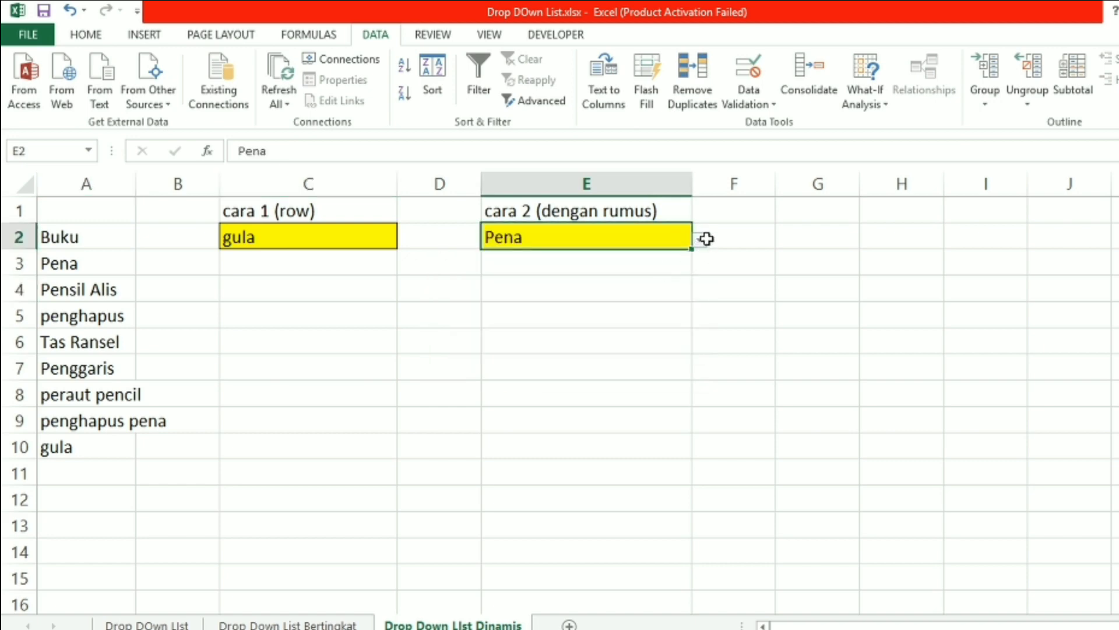
# Check the last item in A10 and pick gula in E2's drop-down list
pyautogui.click(101, 448)
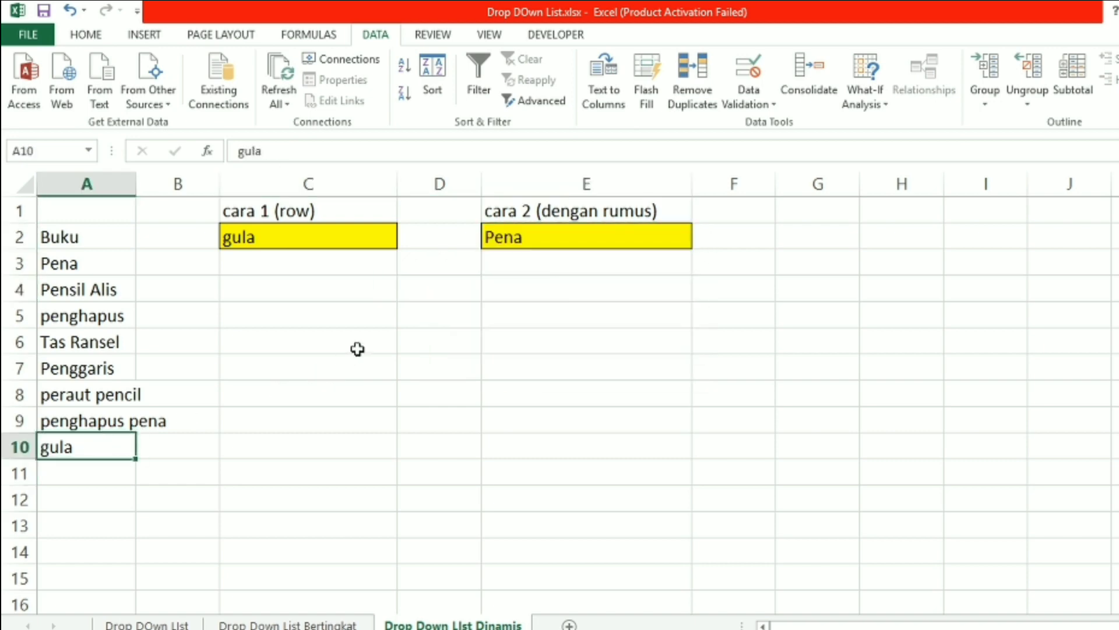
pyautogui.click(670, 231)
pyautogui.click(701, 239)
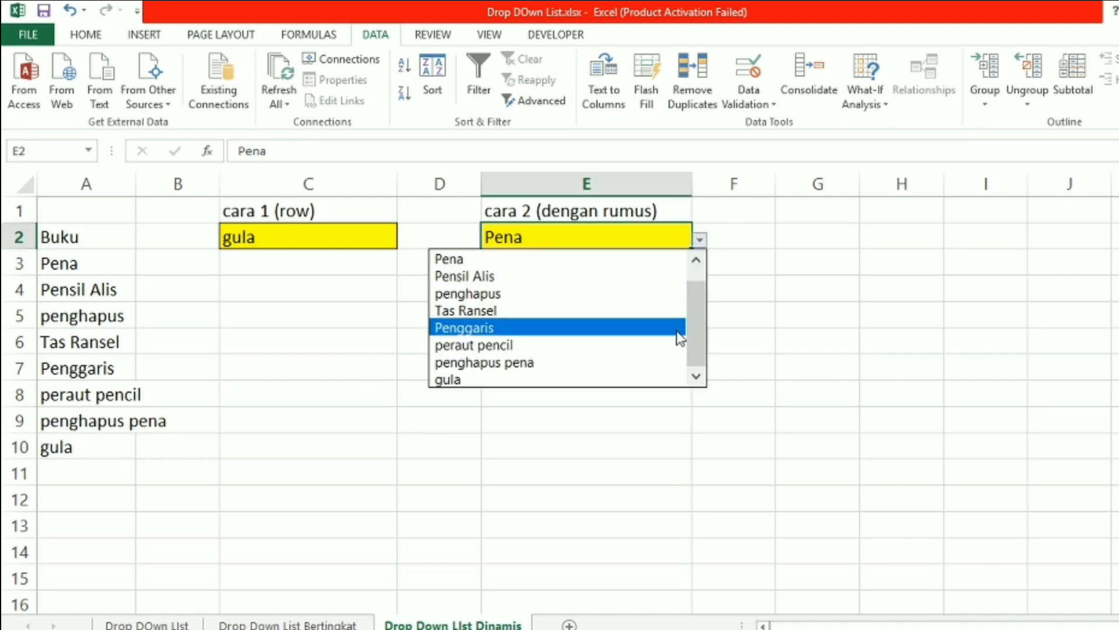
pyautogui.click(557, 380)
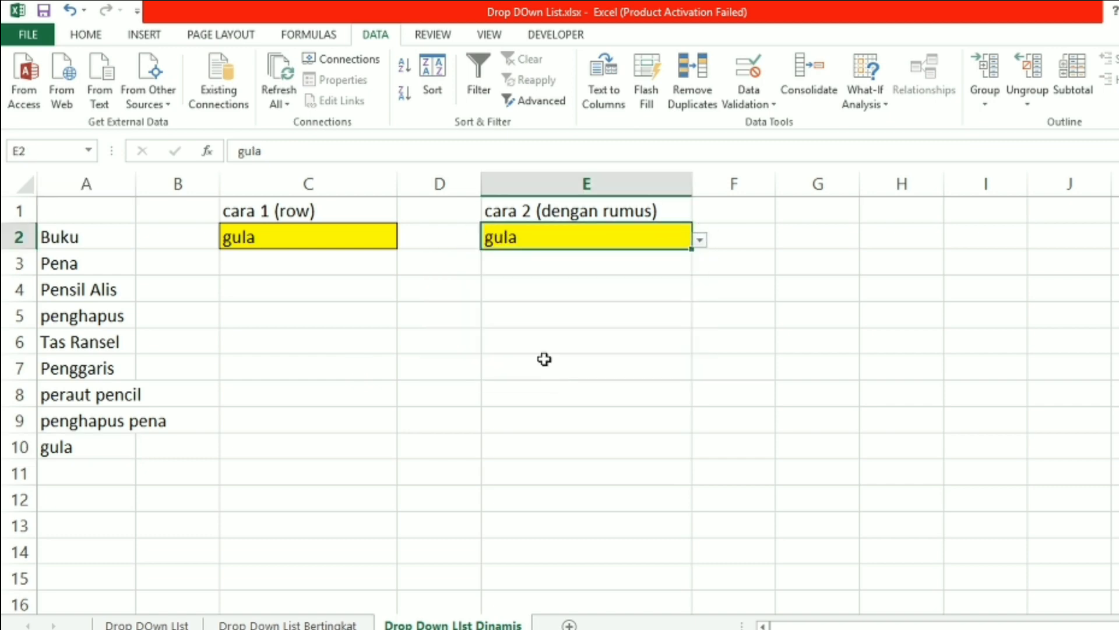
# Delete the entry in A10 and pick penghapus pena in E2's drop-down list
pyautogui.click(99, 447)
pyautogui.press('Delete')
pyautogui.click(673, 231)
pyautogui.click(700, 240)
pyautogui.click(627, 378)
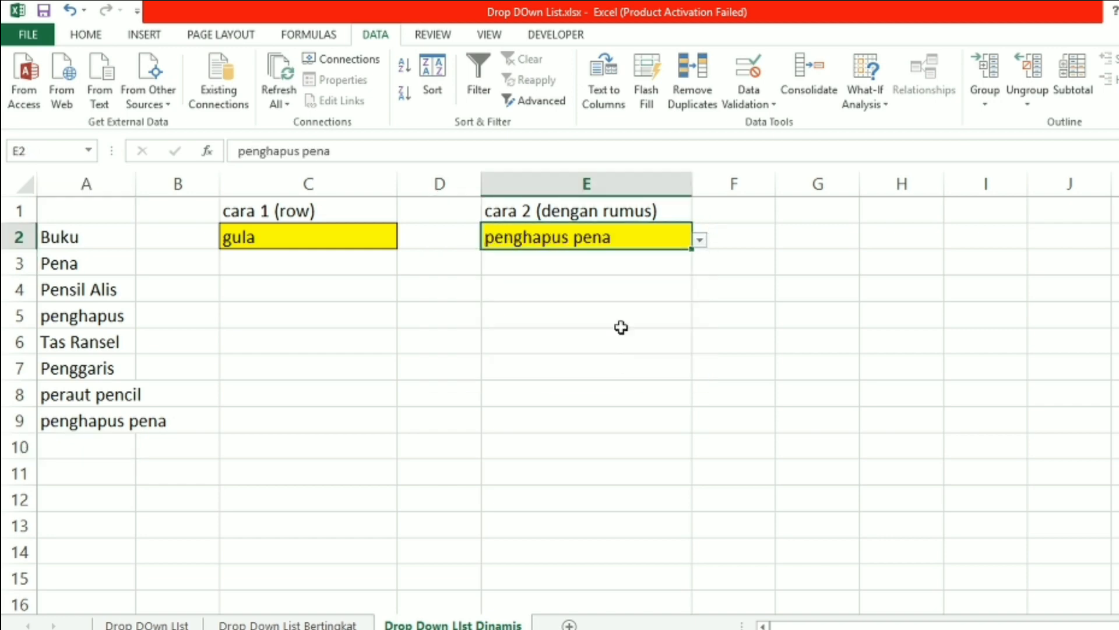
# Clear cells A5 to A10 of the item list and check the options in E2's drop-down list
pyautogui.moveTo(107, 443); pyautogui.dragTo(78, 356)
pyautogui.press('Delete')
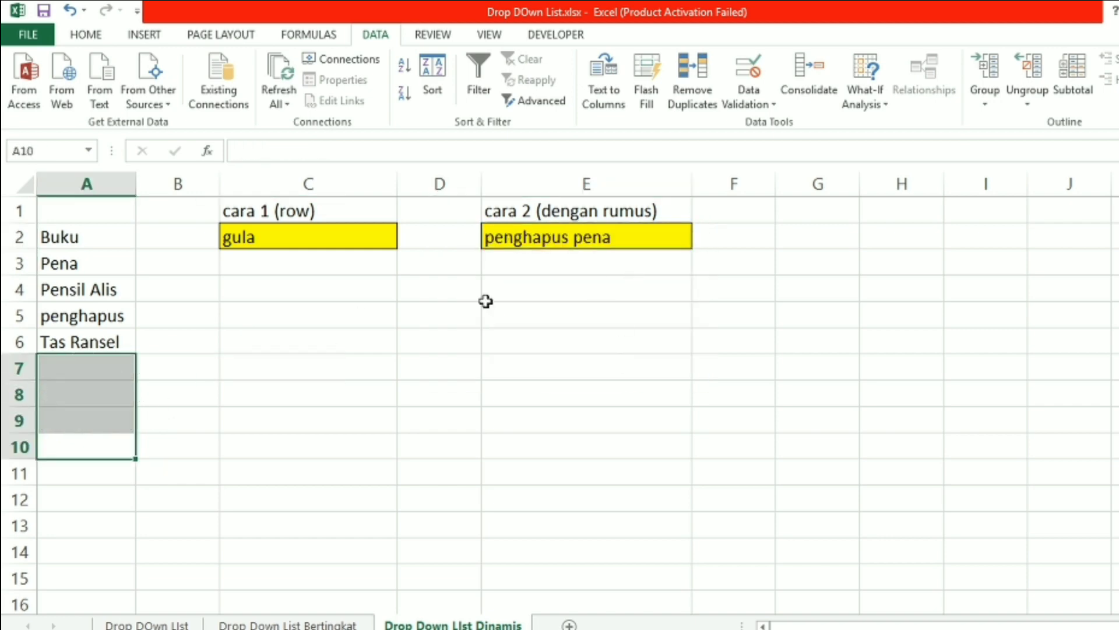
pyautogui.moveTo(57, 317); pyautogui.dragTo(87, 396)
pyautogui.press('Delete')
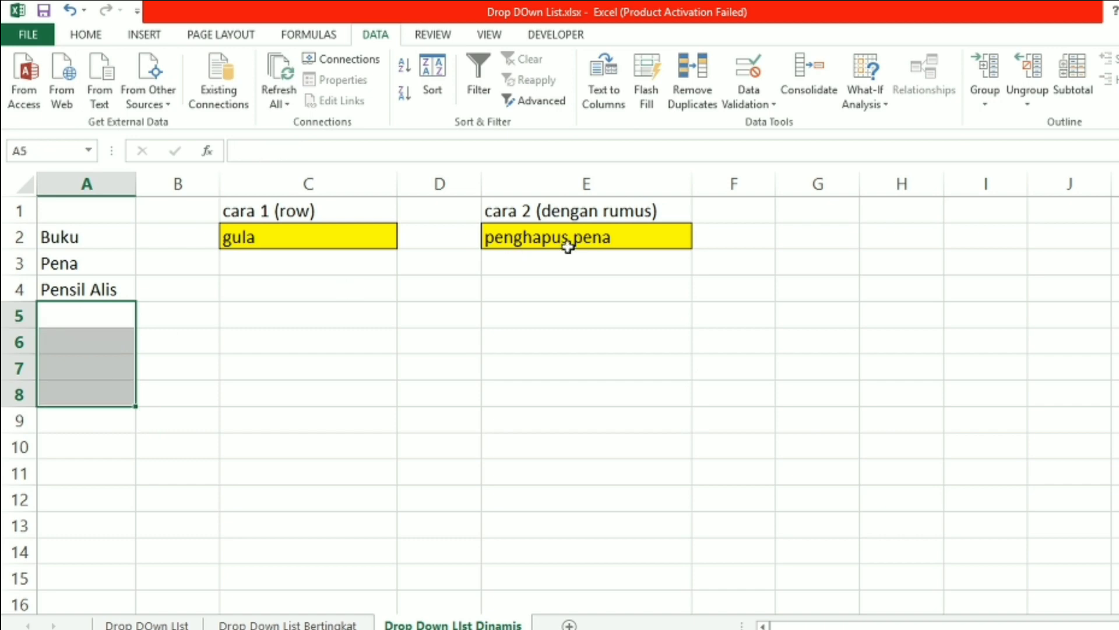
pyautogui.click(656, 240)
pyautogui.click(701, 240)
pyautogui.click(528, 361)
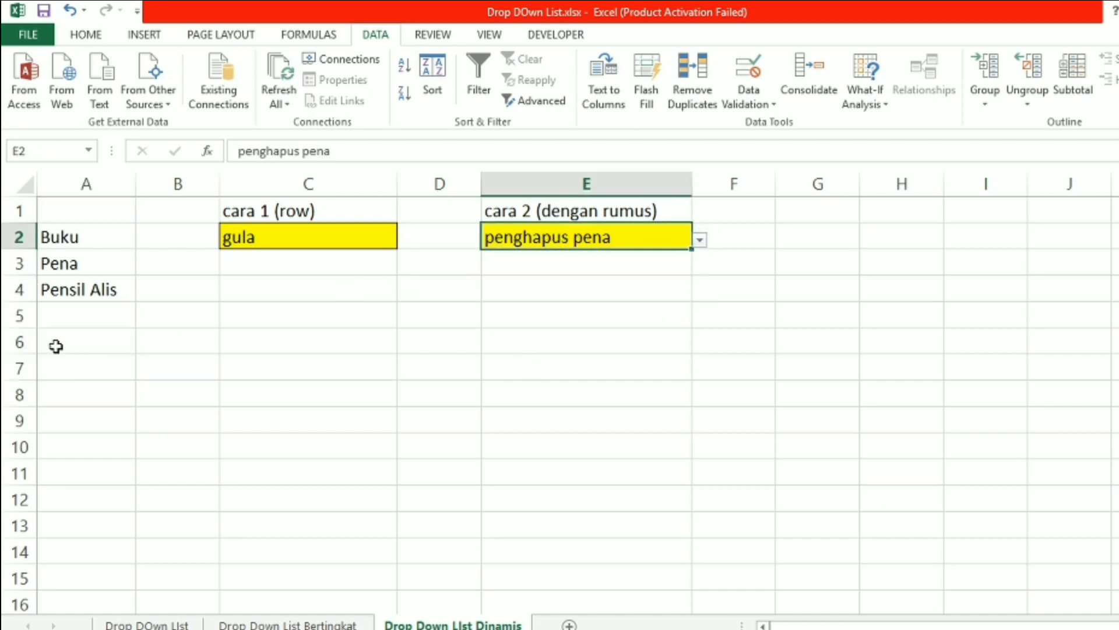
# Add the items tambah, lagi, apa and aja to the item list in cells A5 to A8
pyautogui.click(75, 316)
pyautogui.write('tam')
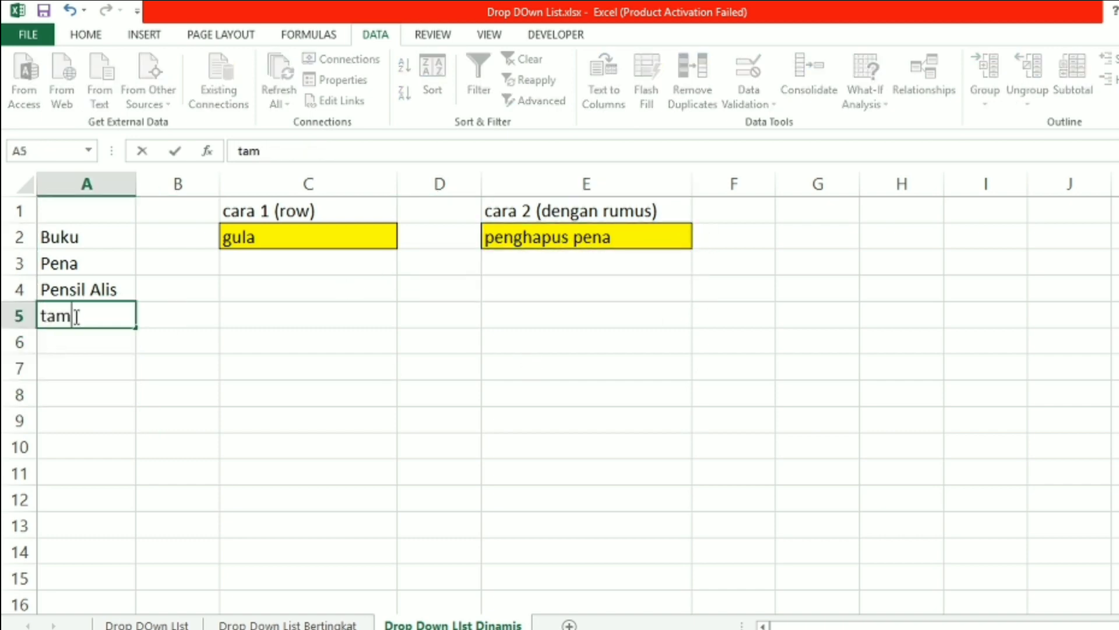
pyautogui.write('bah')
pyautogui.press('Return')
pyautogui.write('lagi')
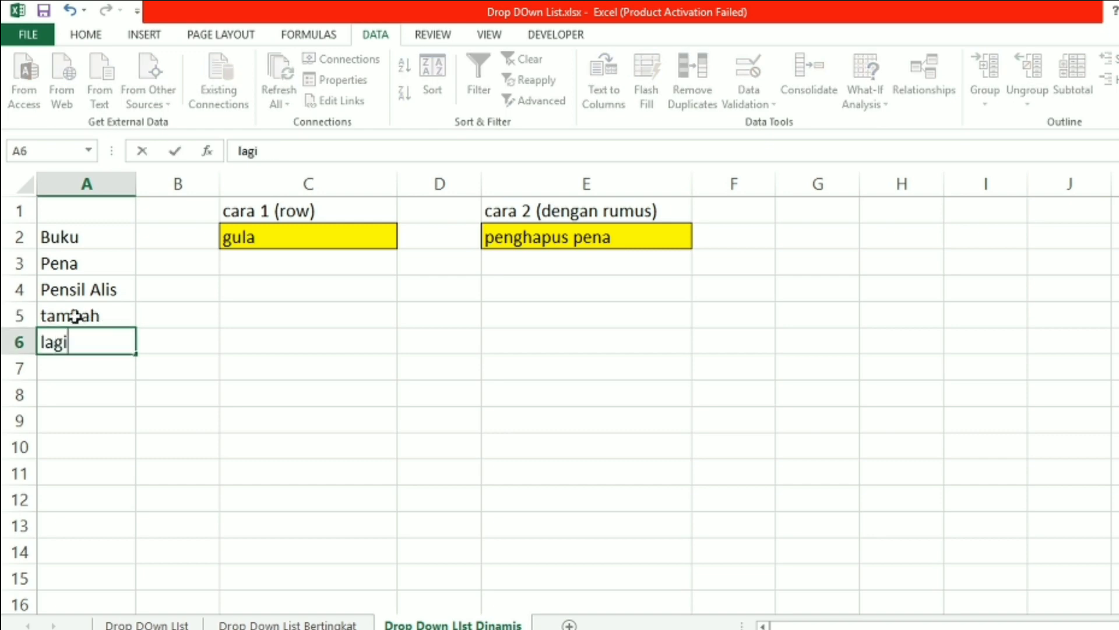
pyautogui.press('Return')
pyautogui.write('apa')
pyautogui.press('Return')
pyautogui.write('aja')
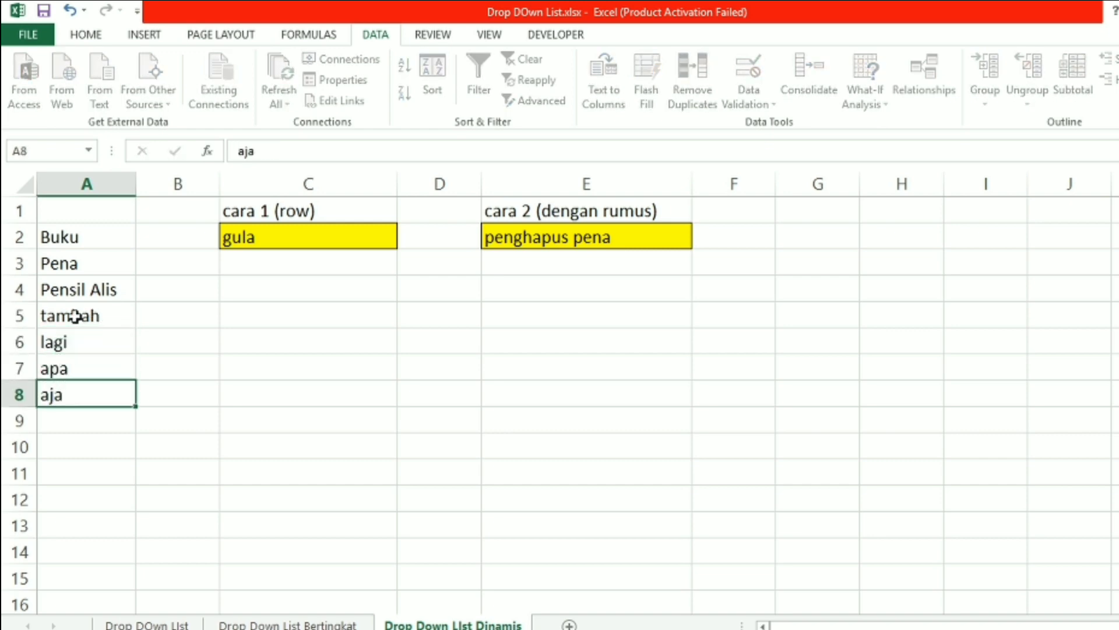
pyautogui.press('Return')
# Examine the options in E2's drop-down list and close it without choosing one
pyautogui.click(587, 230)
pyautogui.click(700, 240)
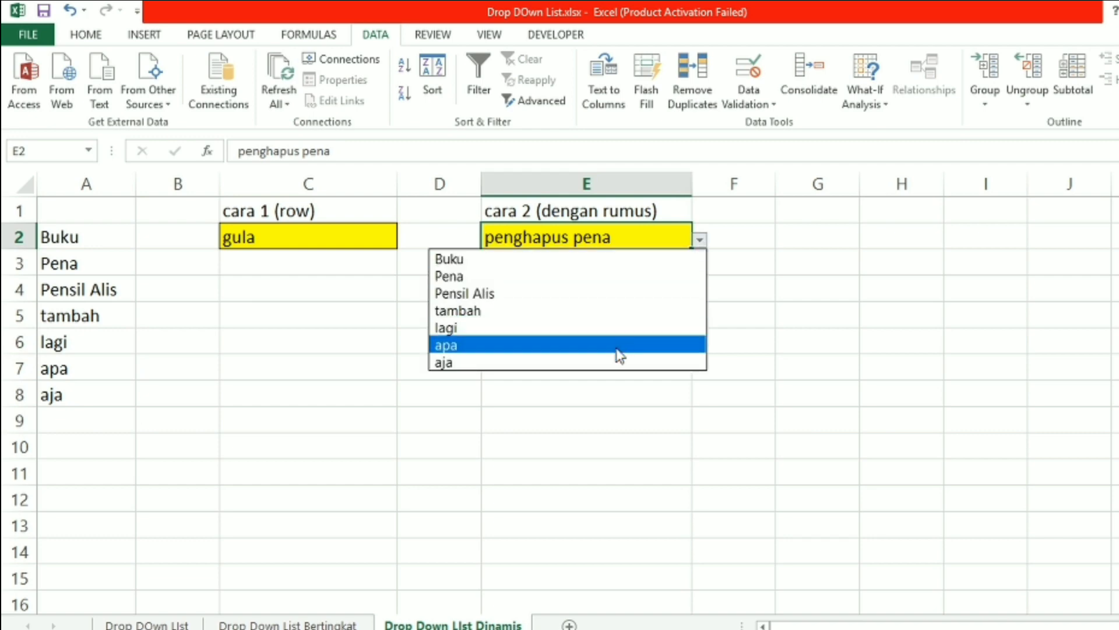
pyautogui.click(555, 394)
# Pick apa in the drop-down list of the yellow cell C2 and leave the cell
pyautogui.click(379, 238)
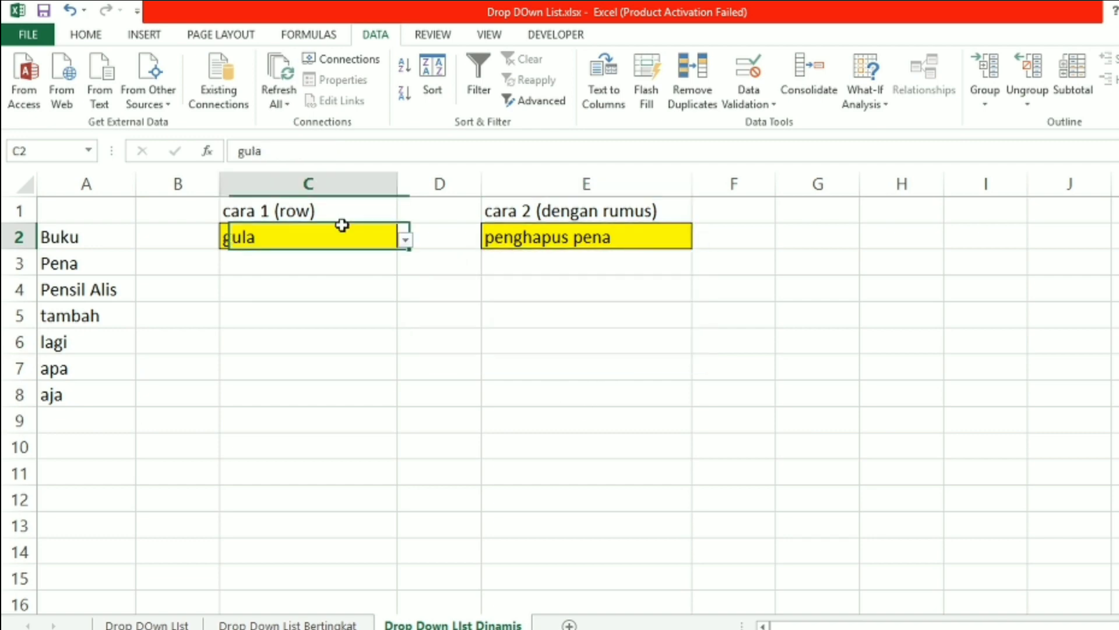
pyautogui.click(405, 240)
pyautogui.scroll(-2, 368, 338)
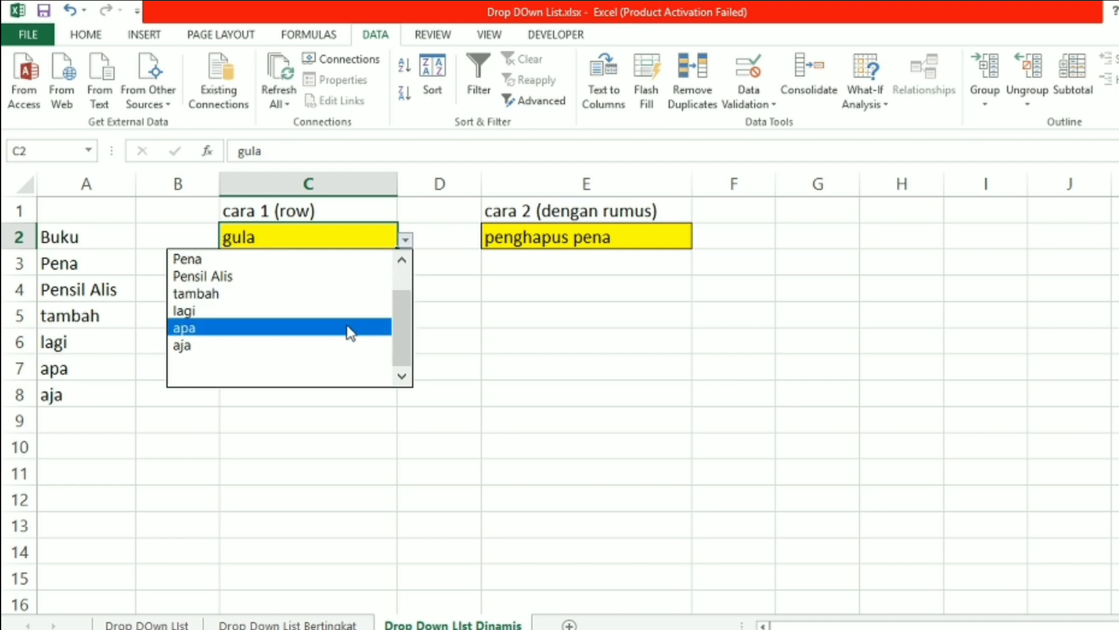
pyautogui.click(350, 329)
pyautogui.click(552, 328)
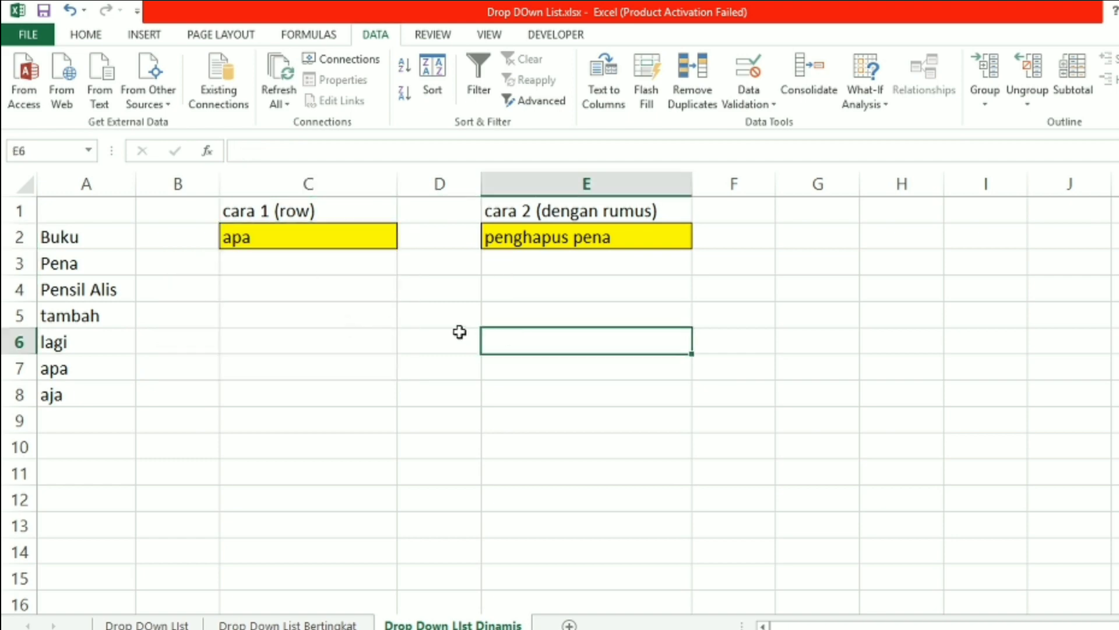